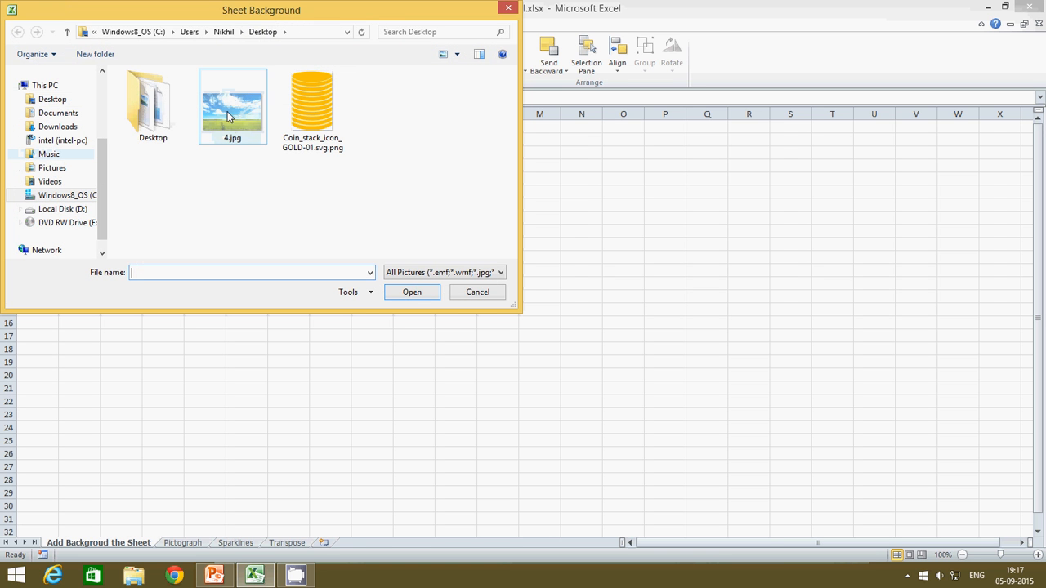
Step: Set the picture 4.jpg as the worksheet background, look over the sheet, and undo the background
{"action": "left_click", "coordinate": [228, 112]}
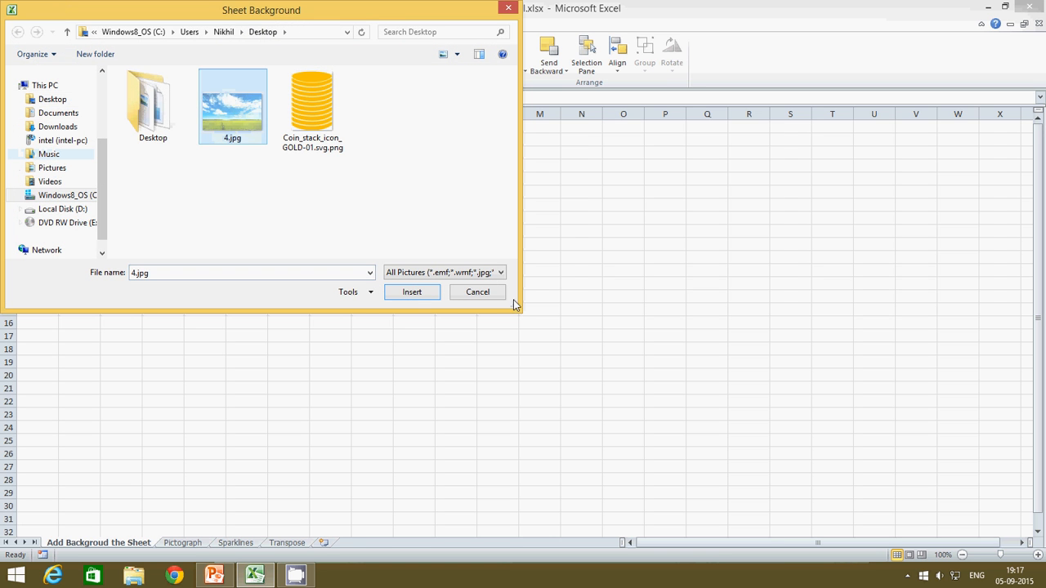
{"action": "left_click", "coordinate": [413, 291]}
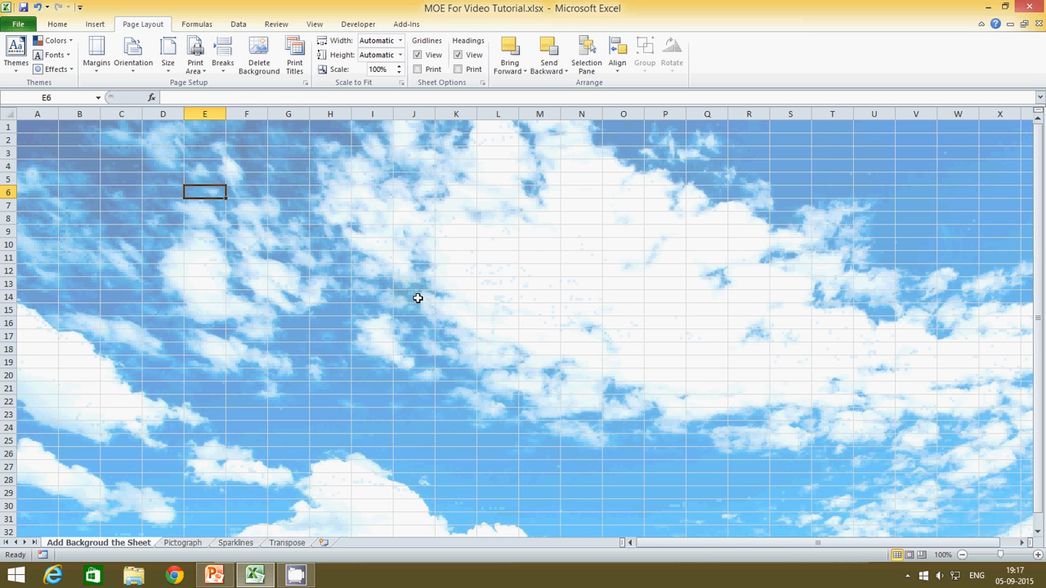
{"action": "scroll", "coordinate": [441, 296], "scroll_direction": "down", "scroll_amount": 5}
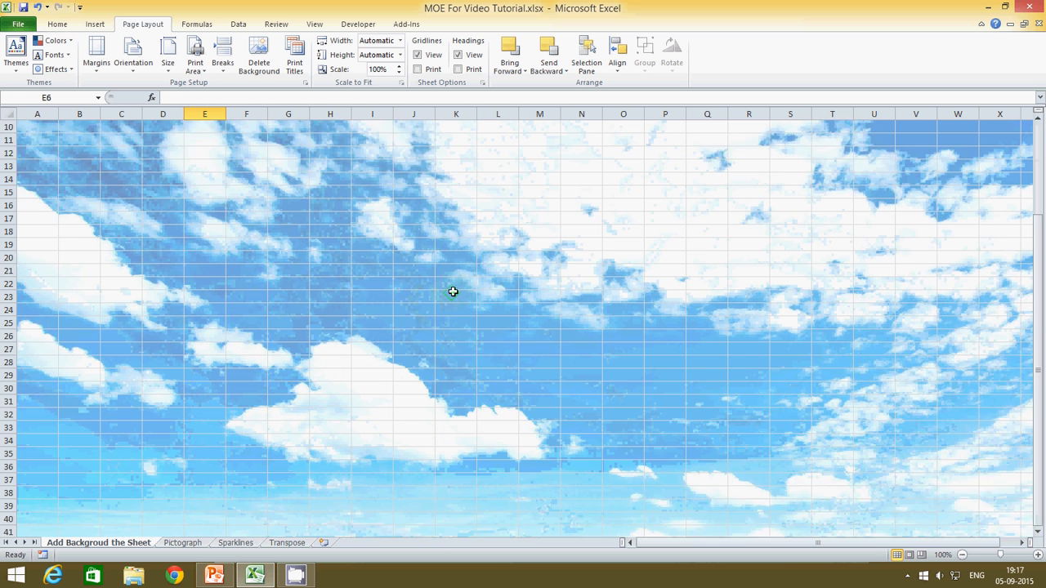
{"action": "scroll", "coordinate": [453, 291], "scroll_direction": "up", "scroll_amount": 5}
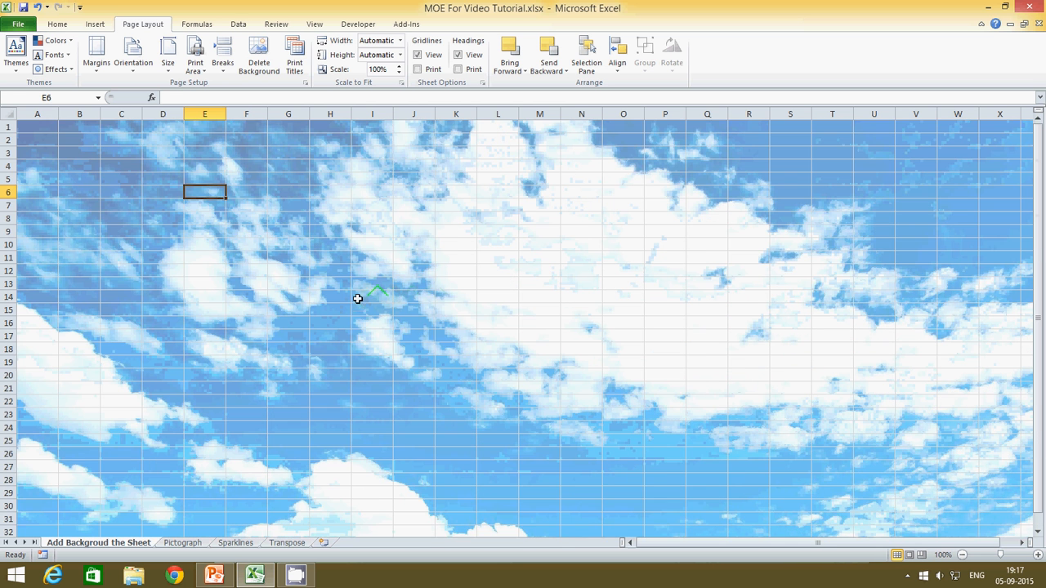
{"action": "left_click", "coordinate": [214, 206]}
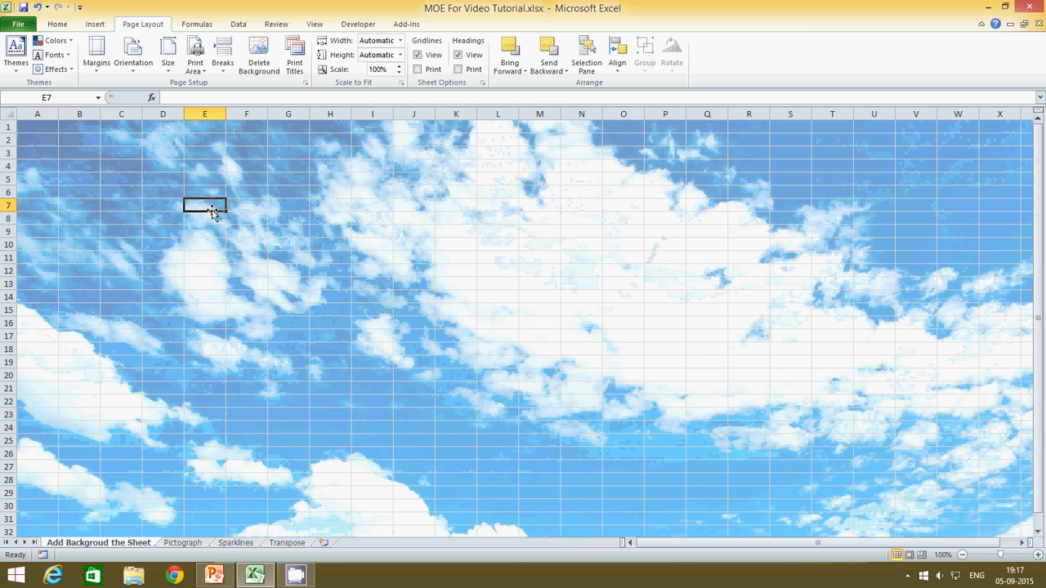
{"action": "key", "text": "ctrl+z"}
{"action": "left_click", "coordinate": [256, 178]}
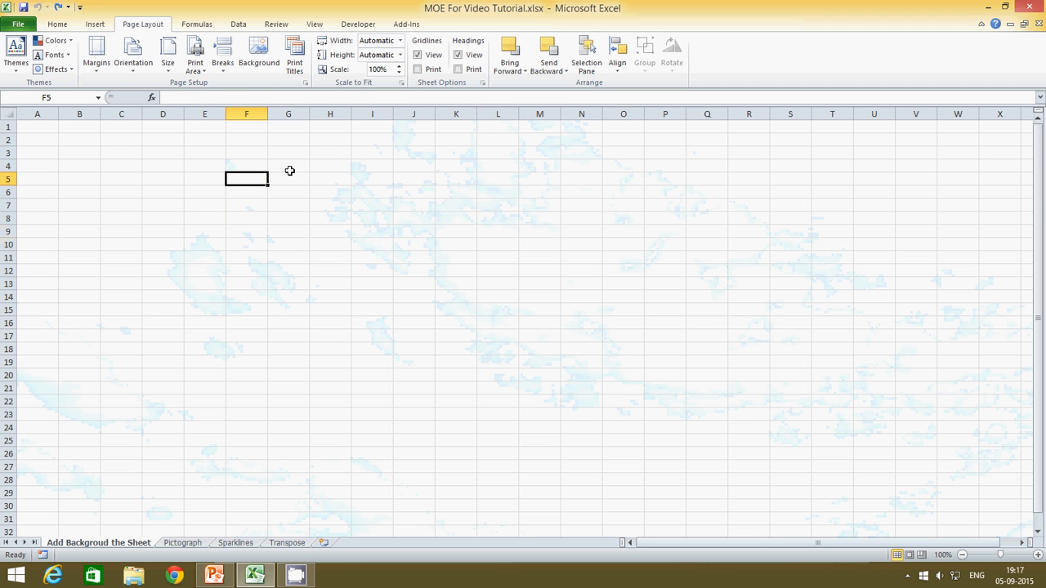
Step: Apply 4.jpg as the sheet background once more and undo it
{"action": "left_click", "coordinate": [256, 62]}
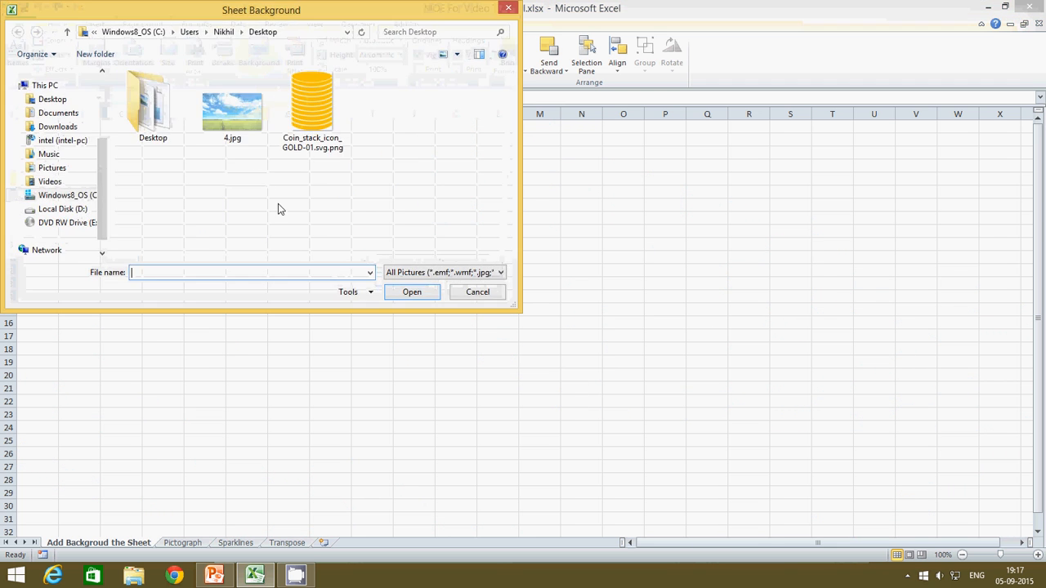
{"action": "left_click", "coordinate": [229, 118]}
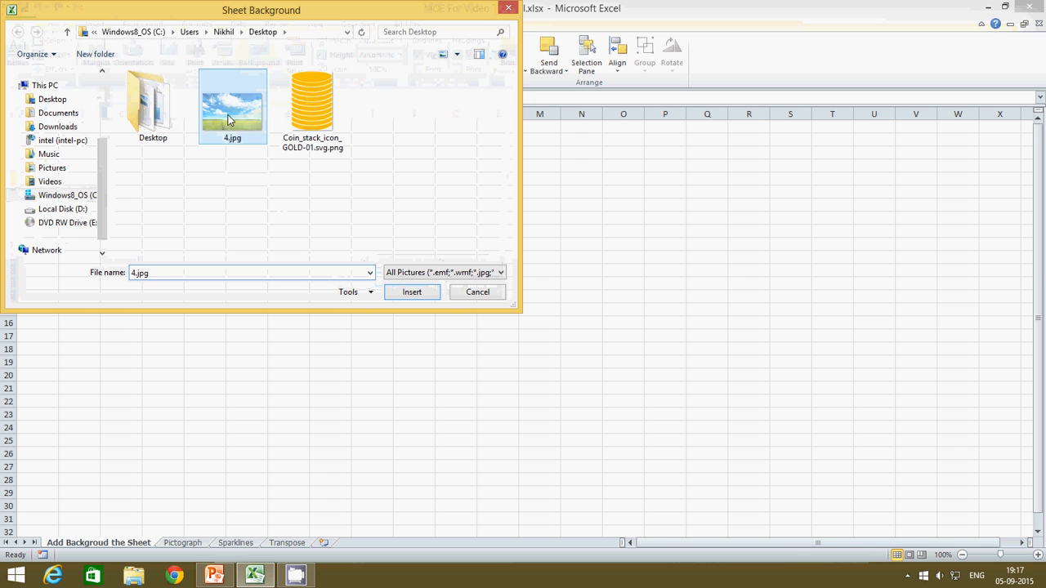
{"action": "left_click", "coordinate": [413, 296]}
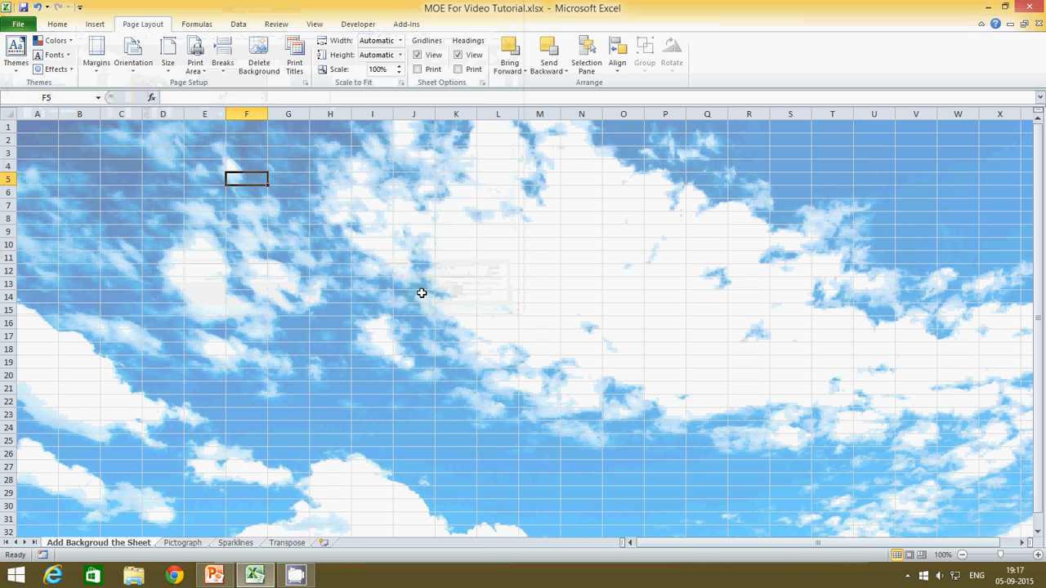
{"action": "key", "text": "ctrl+z"}
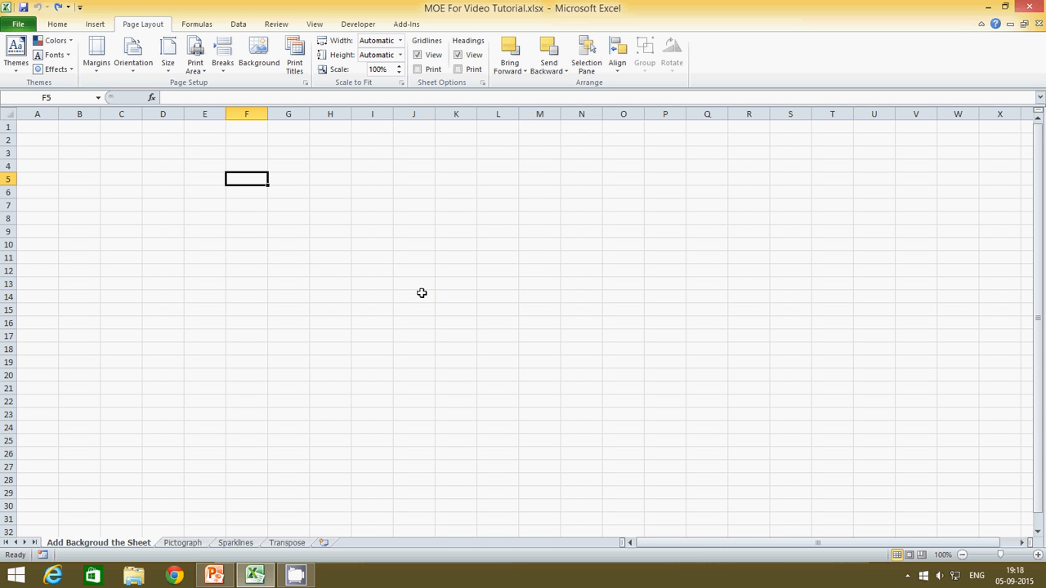
Step: Switch to the PowerPoint slide show and advance to the example picture on the "Change Shape & Background of Comment Box" slide
{"action": "key", "text": "alt+Tab"}
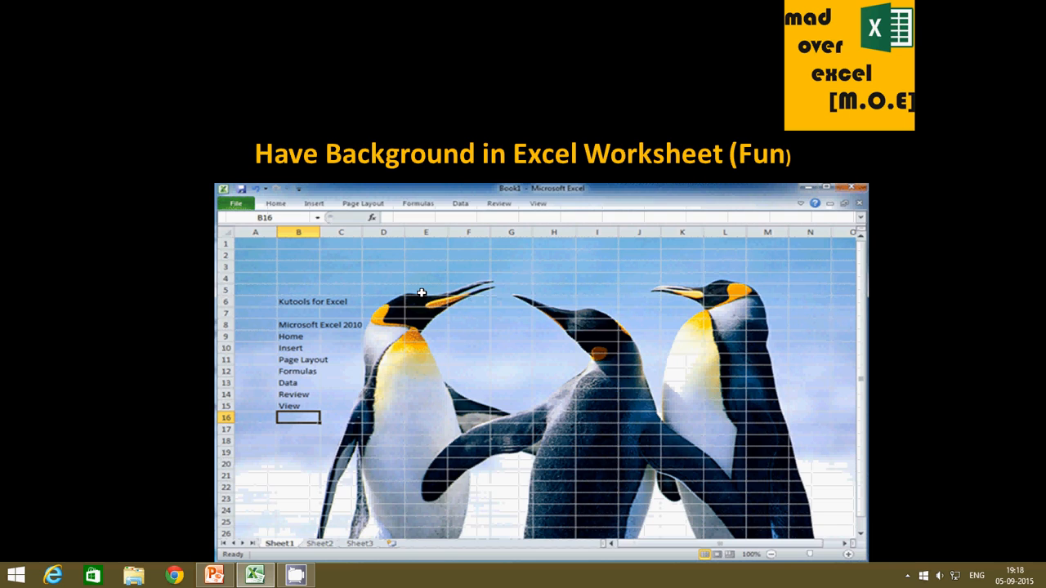
{"action": "key", "text": "Right"}
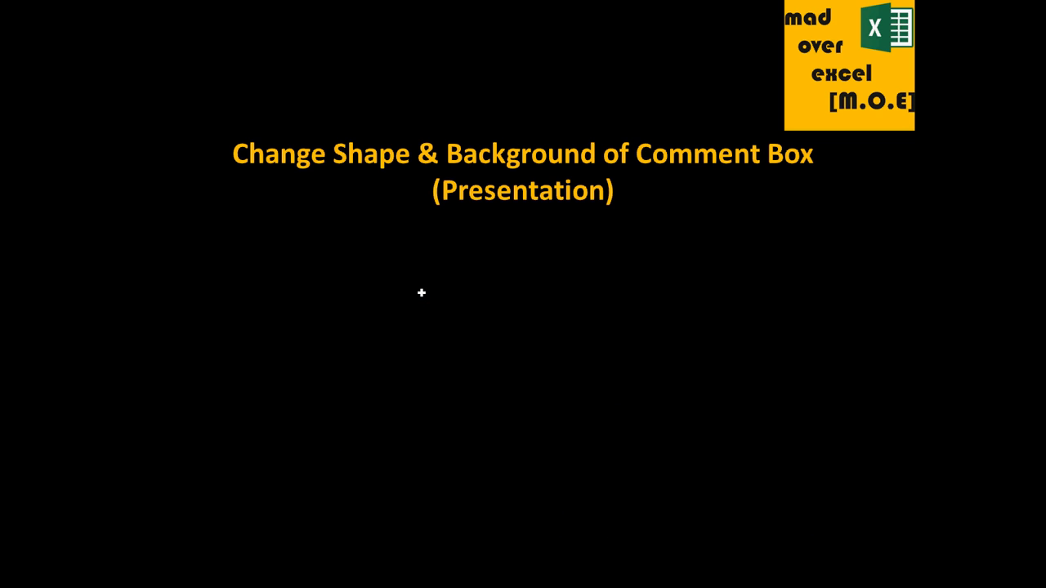
{"action": "key", "text": "Right"}
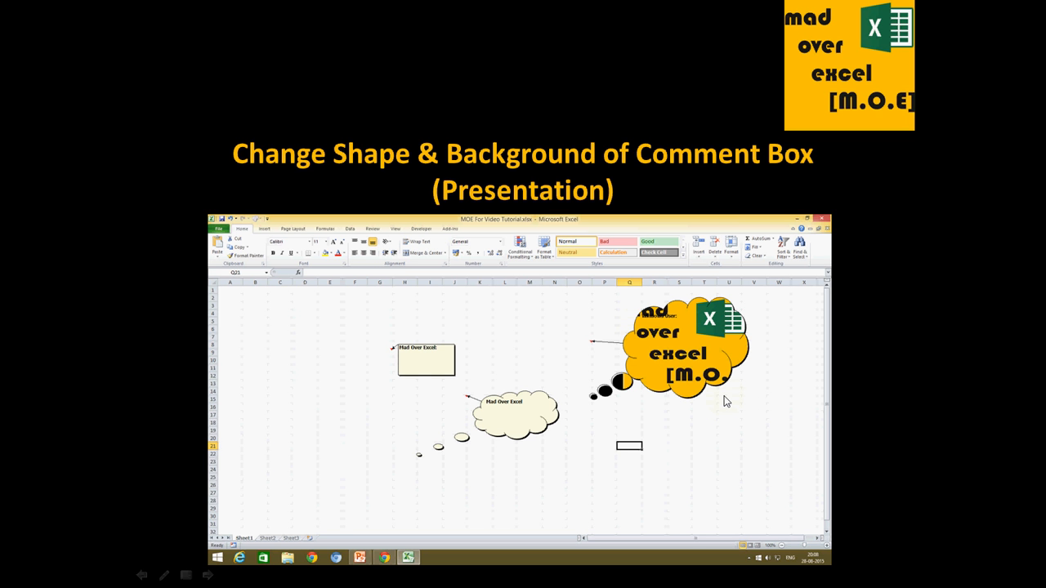
Step: Switch back to Excel and insert a comment on cell C5, keeping its default text
{"action": "key", "text": "alt+Tab"}
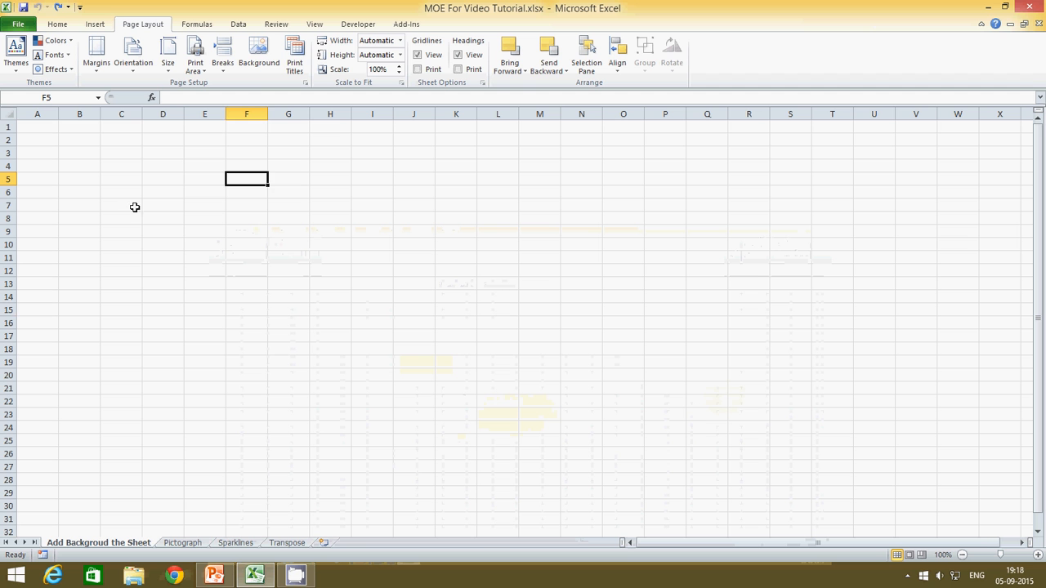
{"action": "left_click", "coordinate": [112, 179]}
{"action": "right_click", "coordinate": [114, 180]}
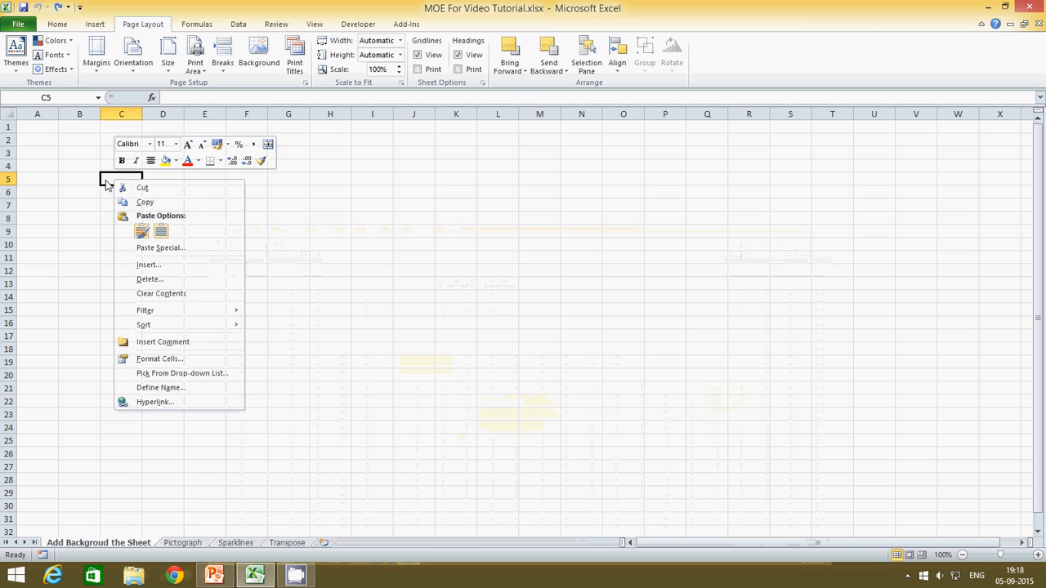
{"action": "left_click", "coordinate": [106, 179]}
{"action": "right_click", "coordinate": [121, 182]}
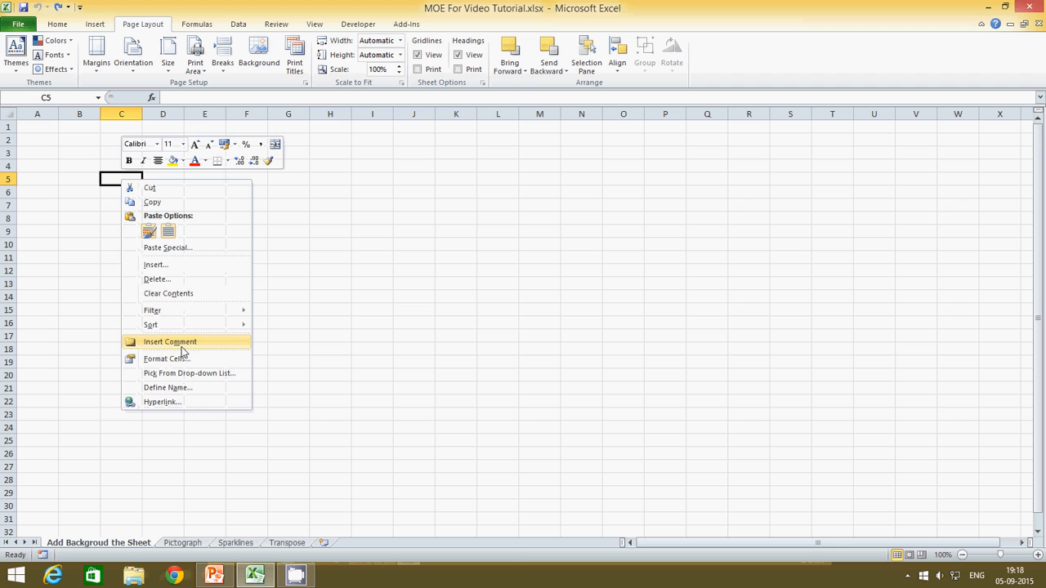
{"action": "left_click", "coordinate": [182, 348]}
{"action": "left_click", "coordinate": [222, 277]}
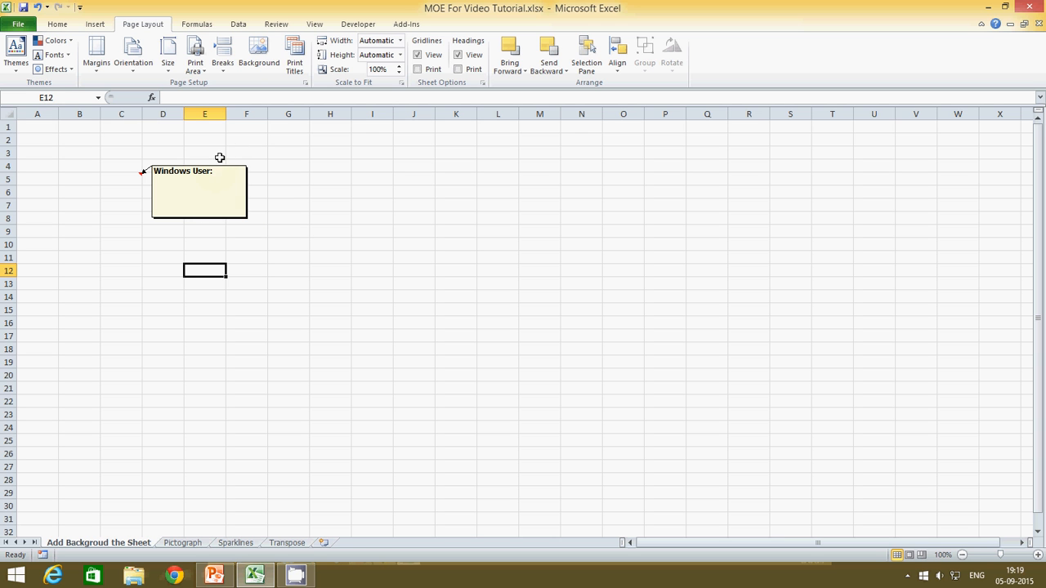
Step: Insert a comment on cell H10 with its default text removed, and select the comment box itself
{"action": "right_click", "coordinate": [338, 245]}
{"action": "left_click", "coordinate": [412, 403]}
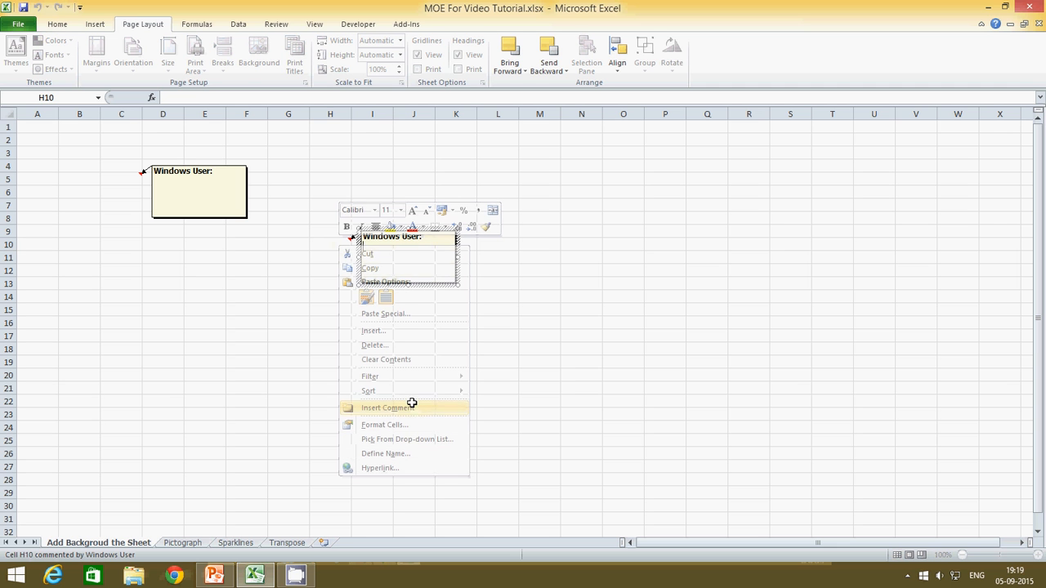
{"action": "left_click_drag", "start_coordinate": [423, 239], "coordinate": [349, 238]}
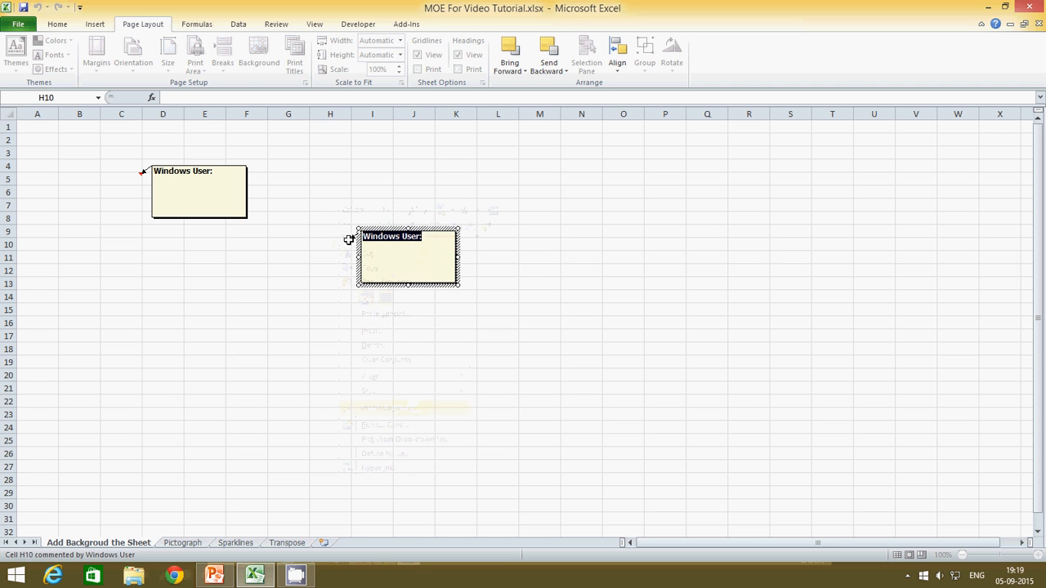
{"action": "key", "text": "BackSpace"}
{"action": "left_click", "coordinate": [346, 243]}
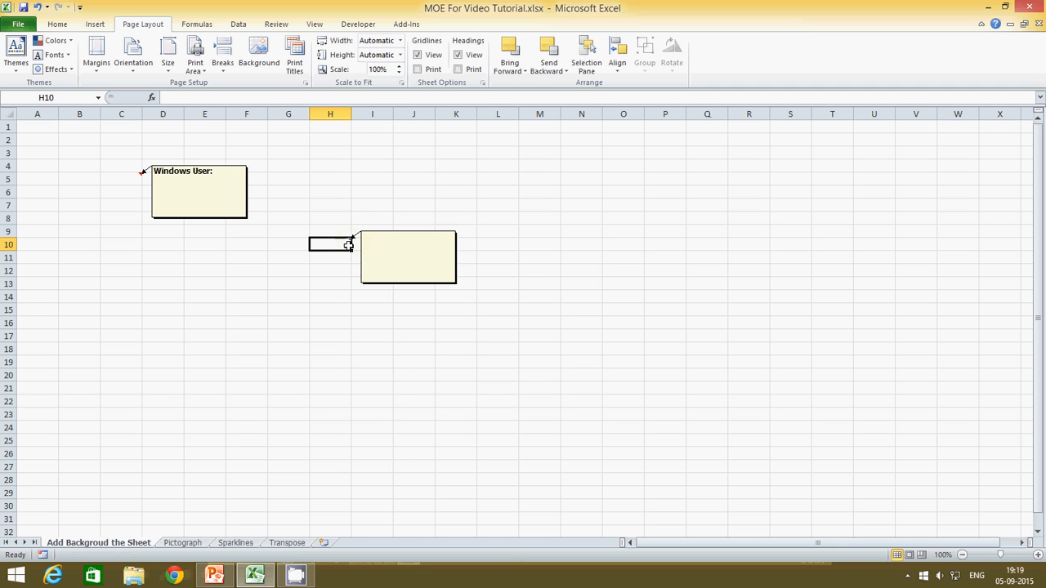
{"action": "left_click", "coordinate": [353, 255]}
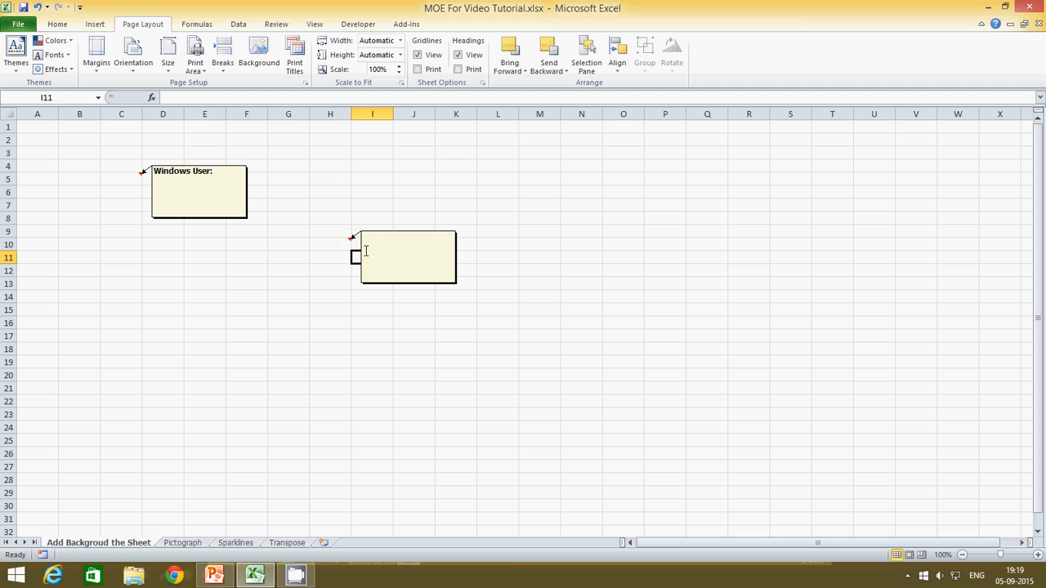
{"action": "left_click", "coordinate": [358, 233]}
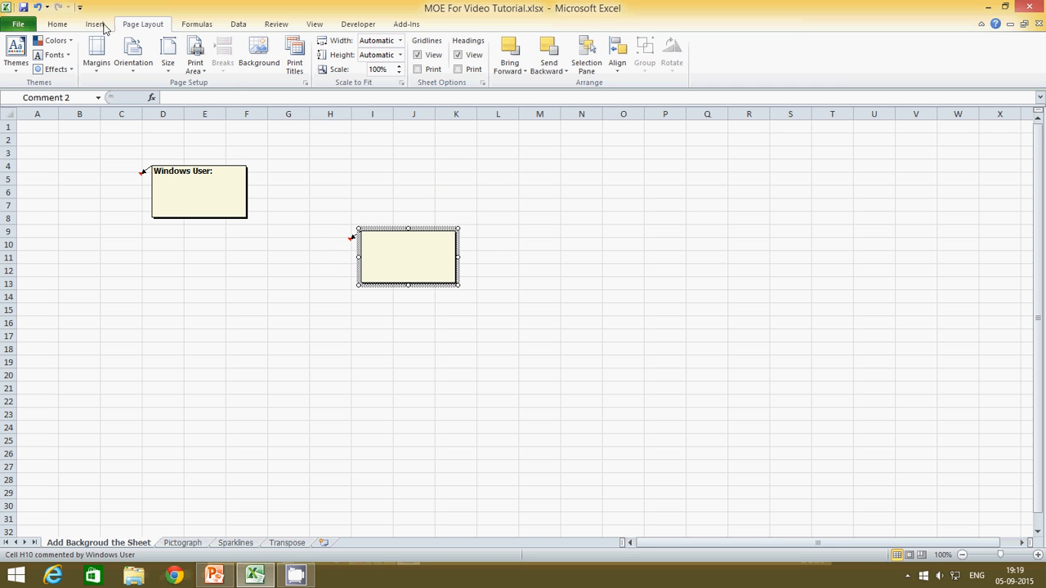
{"action": "left_click", "coordinate": [61, 25]}
{"action": "left_click", "coordinate": [93, 24]}
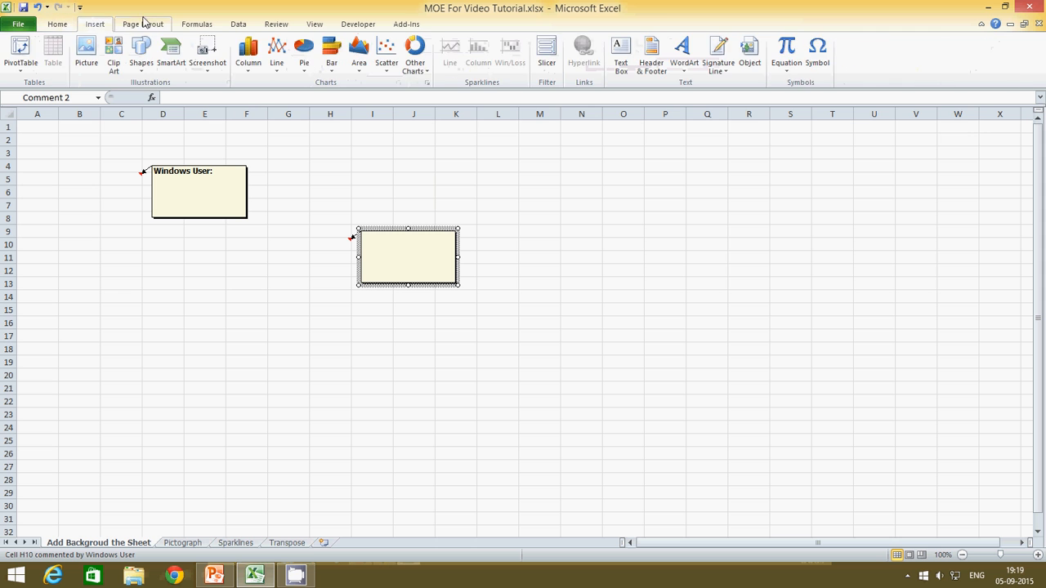
{"action": "left_click", "coordinate": [143, 24]}
{"action": "left_click", "coordinate": [190, 24]}
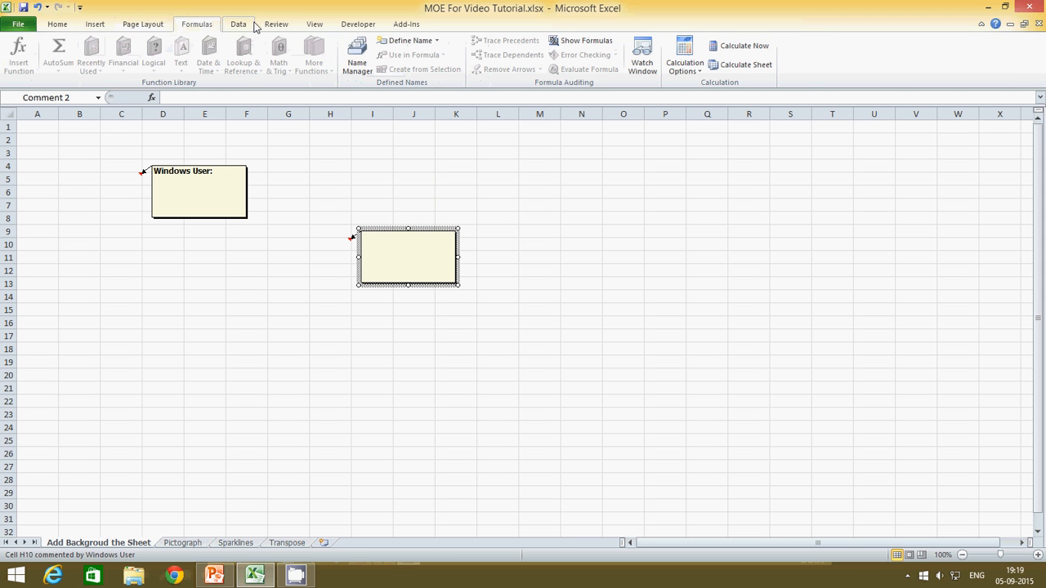
{"action": "left_click", "coordinate": [264, 25]}
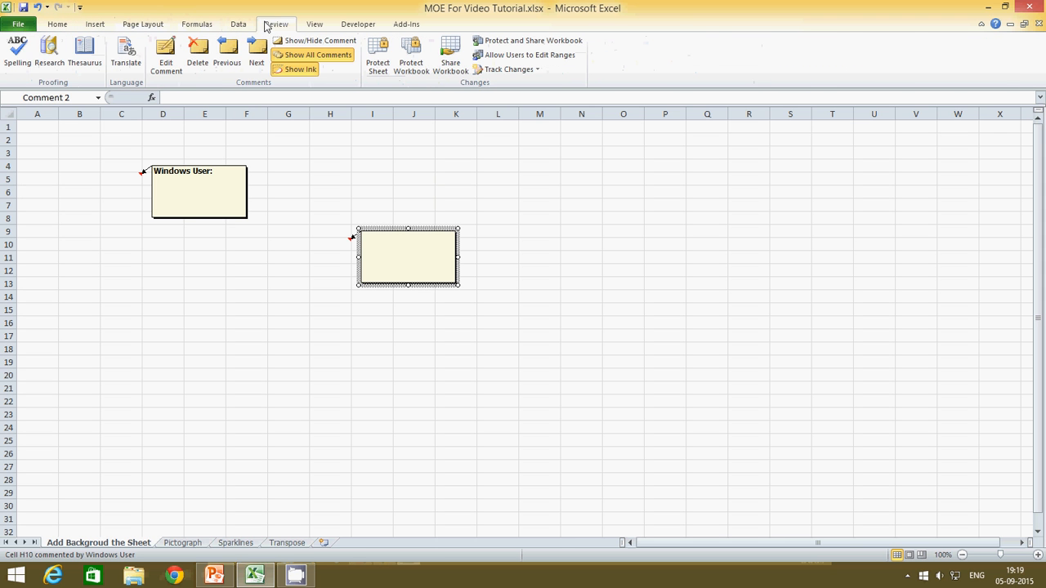
{"action": "left_click", "coordinate": [57, 23]}
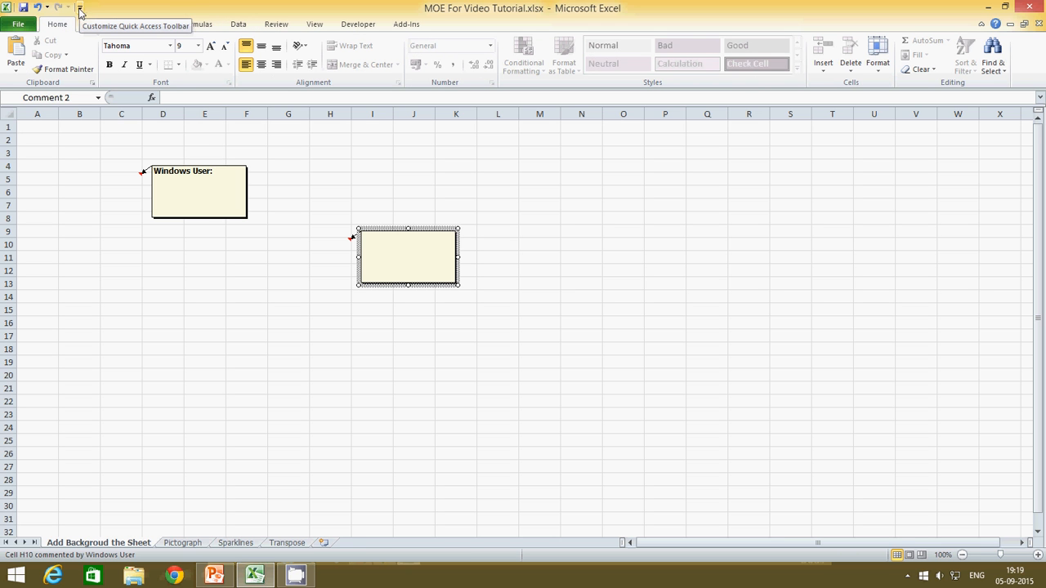
Step: Add the Change Shape command from the All Commands list to the Quick Access Toolbar
{"action": "left_click", "coordinate": [80, 8]}
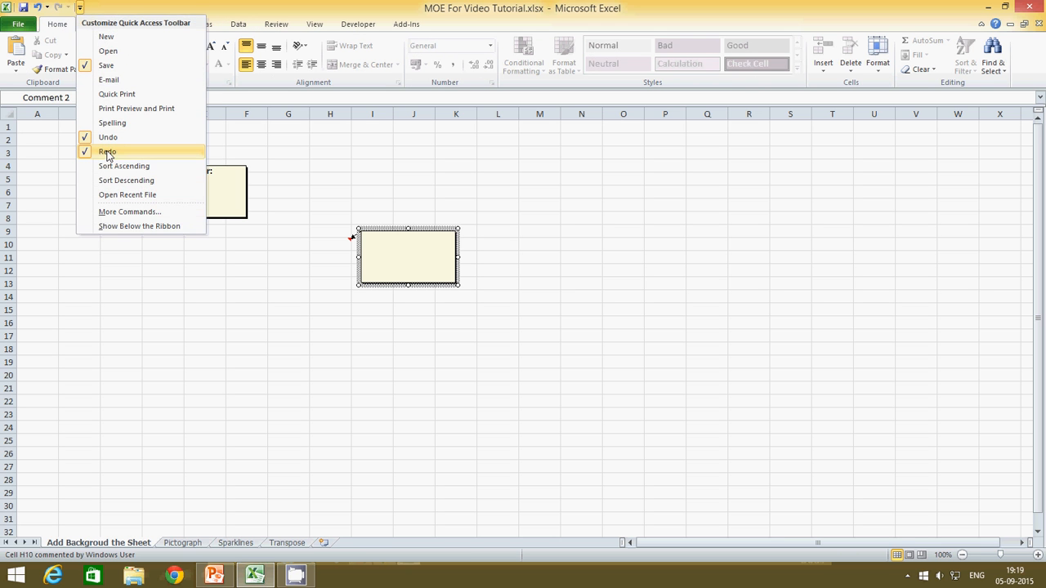
{"action": "left_click", "coordinate": [125, 211]}
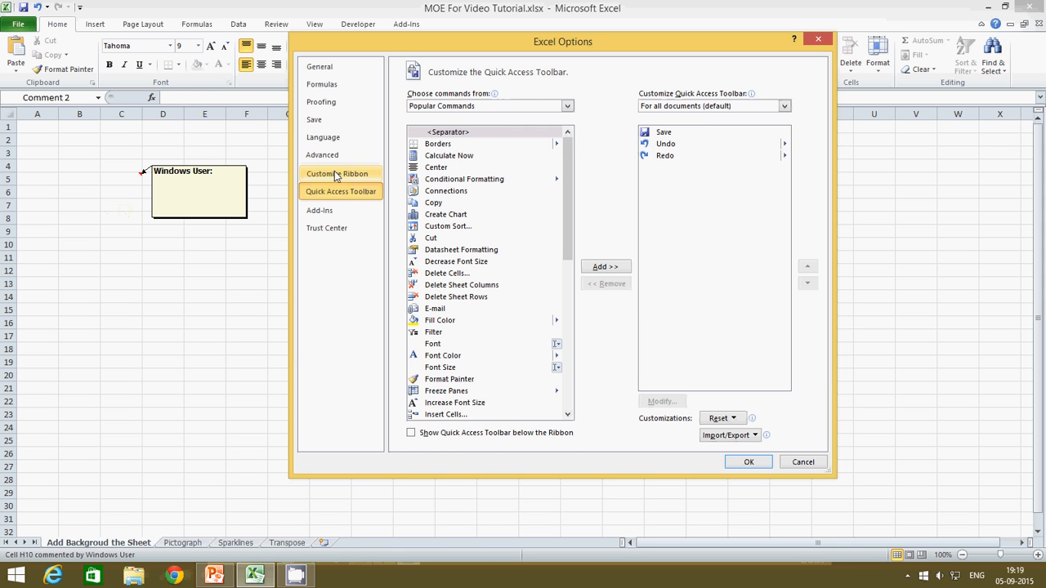
{"action": "left_click", "coordinate": [485, 107]}
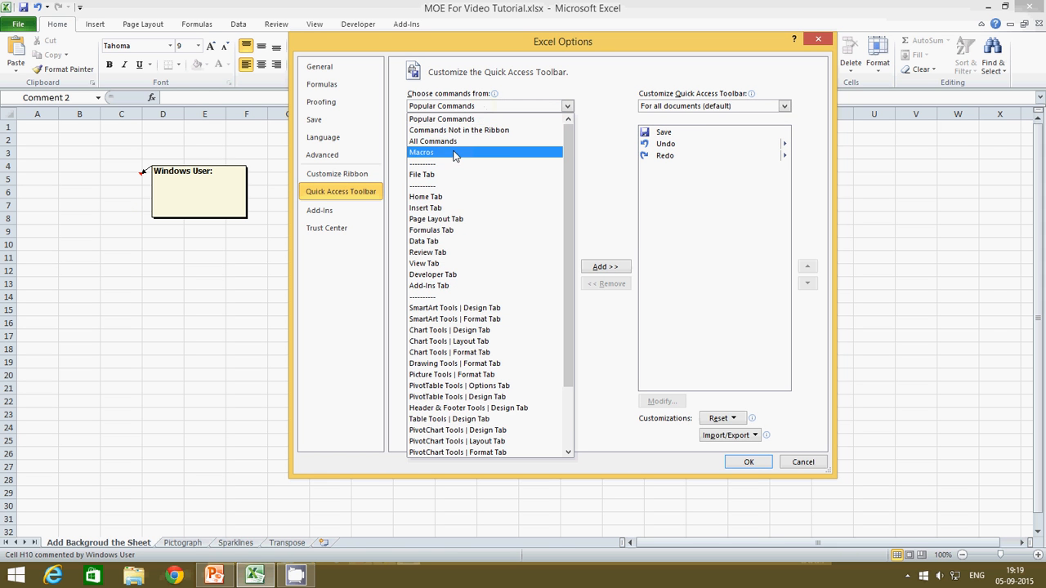
{"action": "left_click", "coordinate": [450, 142]}
{"action": "scroll", "coordinate": [518, 207], "scroll_direction": "down", "scroll_amount": 10}
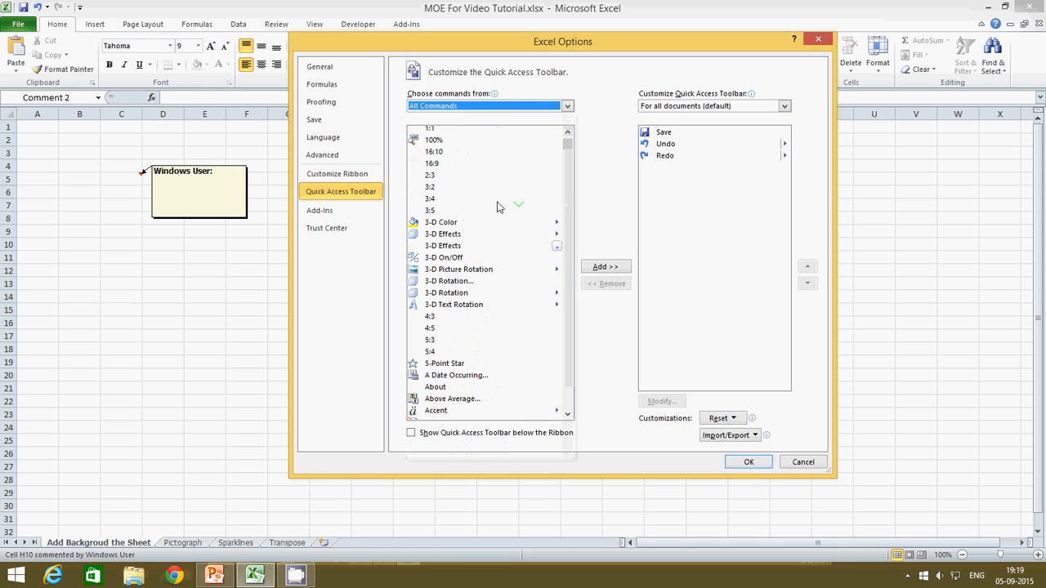
{"action": "scroll", "coordinate": [491, 204], "scroll_direction": "down", "scroll_amount": 11}
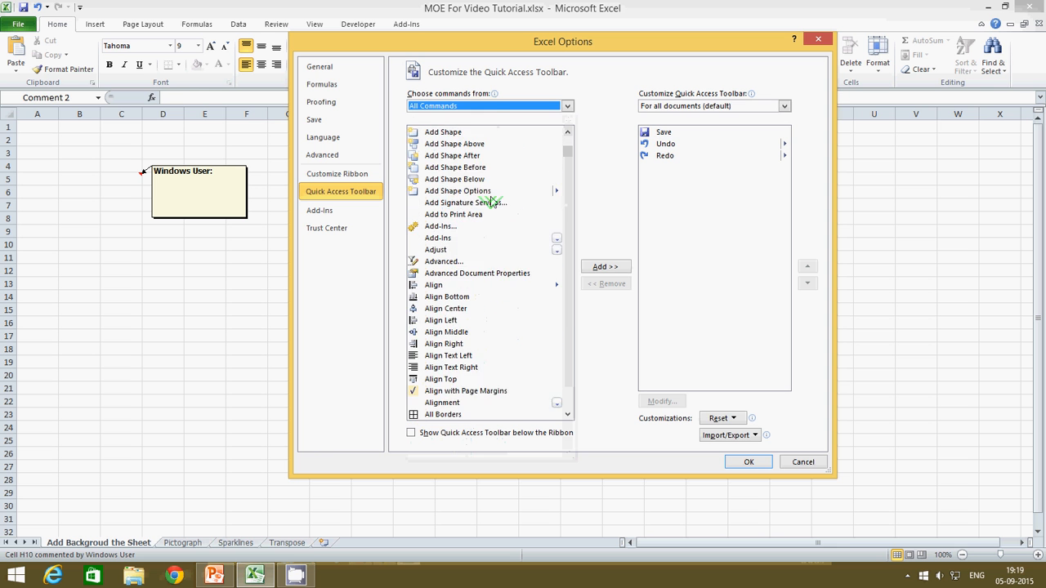
{"action": "scroll", "coordinate": [487, 212], "scroll_direction": "down", "scroll_amount": 10}
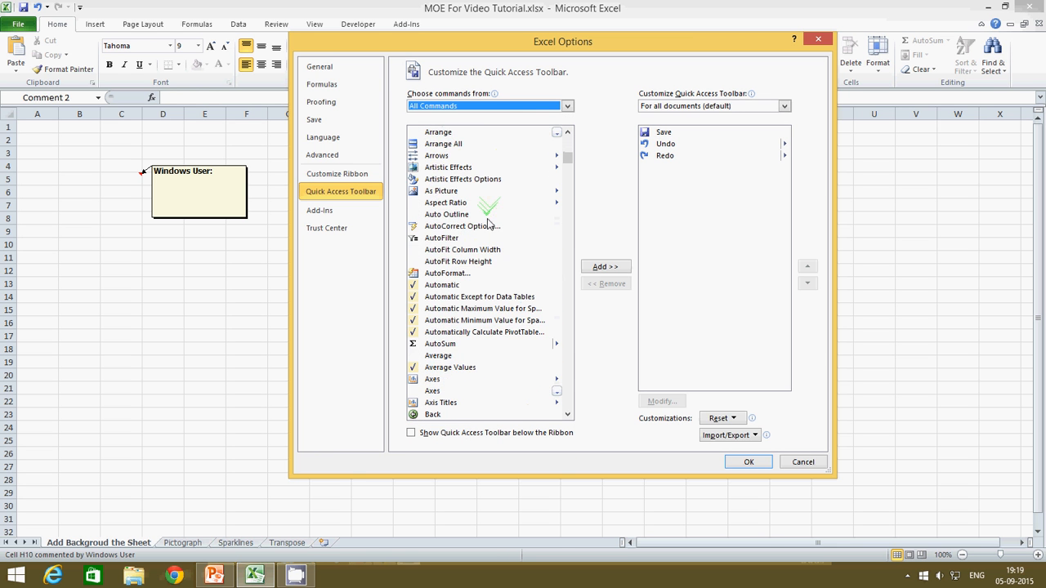
{"action": "scroll", "coordinate": [485, 232], "scroll_direction": "down", "scroll_amount": 11}
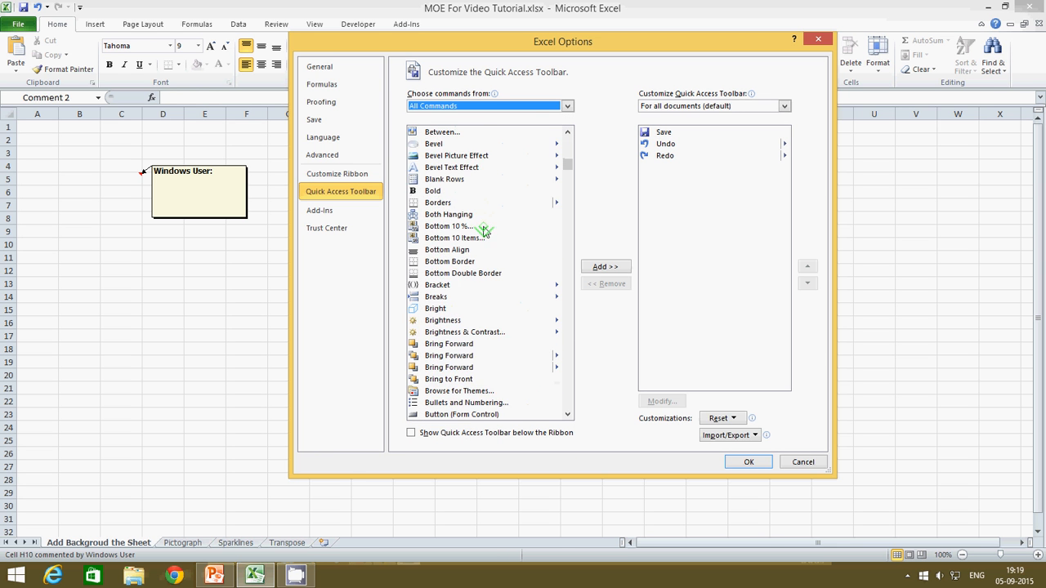
{"action": "scroll", "coordinate": [482, 236], "scroll_direction": "down", "scroll_amount": 4}
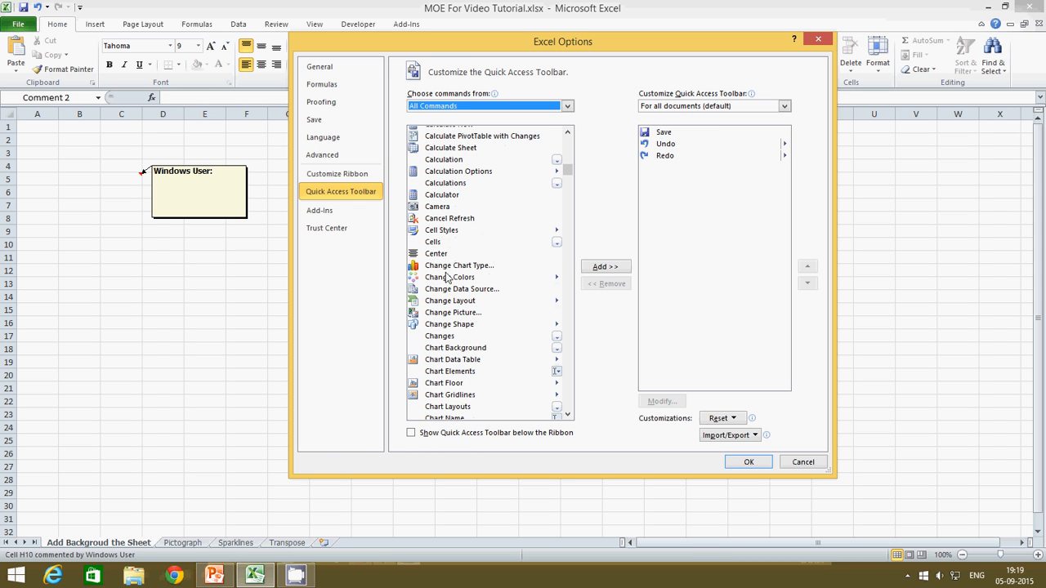
{"action": "left_click", "coordinate": [451, 327]}
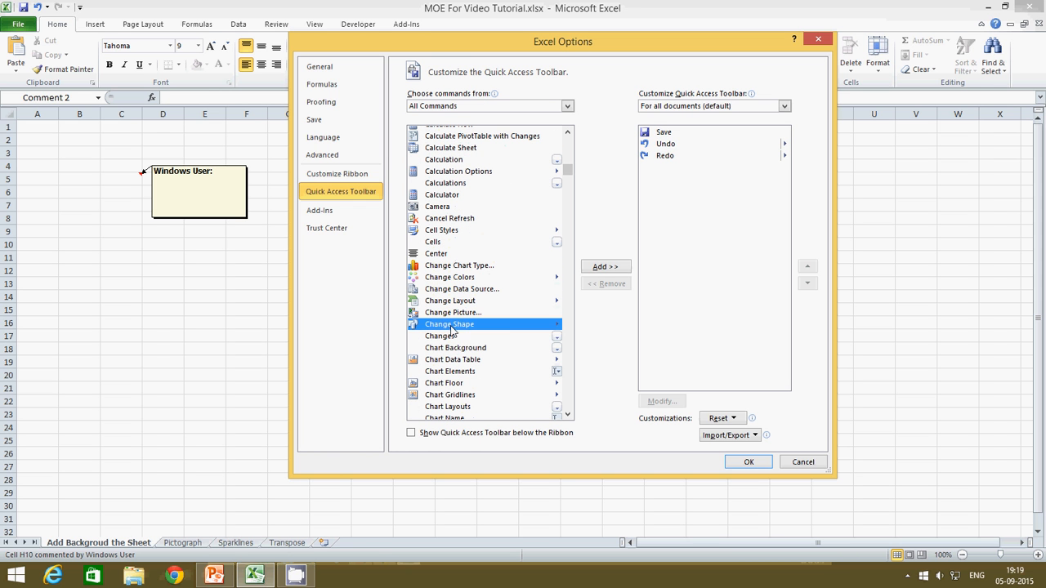
{"action": "left_click", "coordinate": [613, 267]}
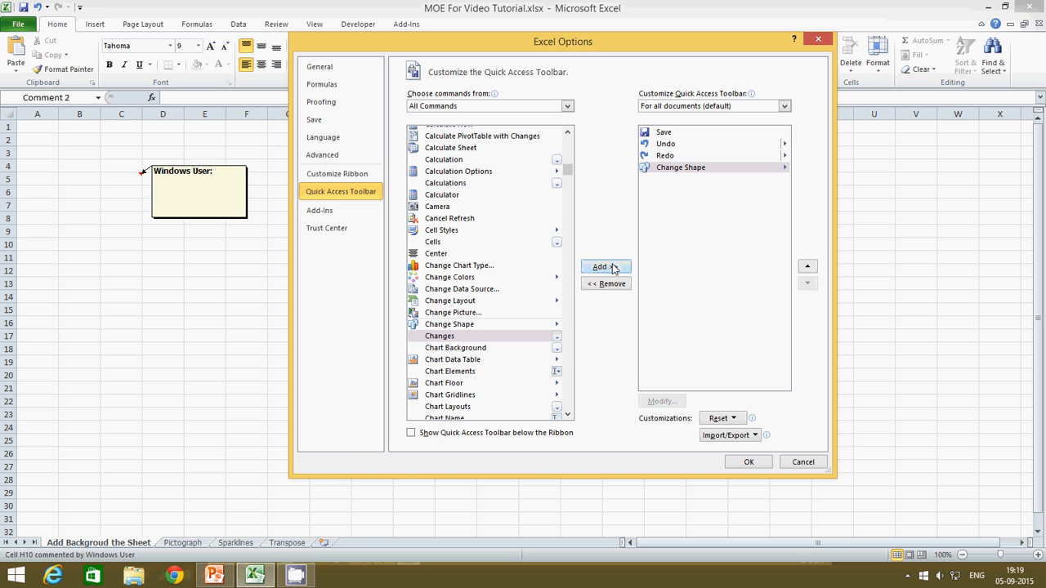
{"action": "left_click", "coordinate": [750, 463]}
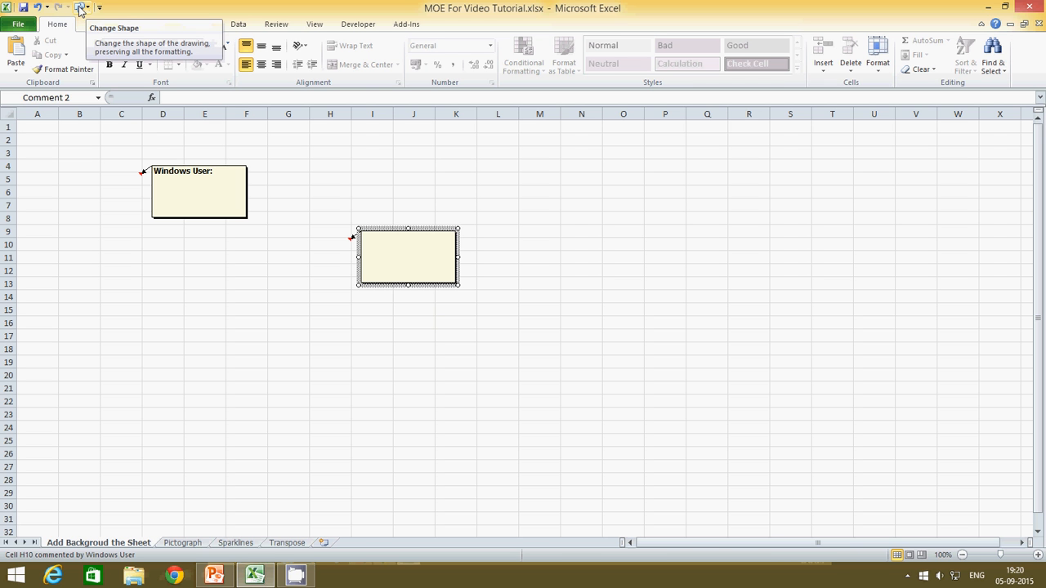
Step: Select the box of the comment on cell H10 and change its shape to the cloud callout
{"action": "left_click", "coordinate": [465, 205]}
{"action": "left_click", "coordinate": [527, 179]}
{"action": "left_click", "coordinate": [584, 192]}
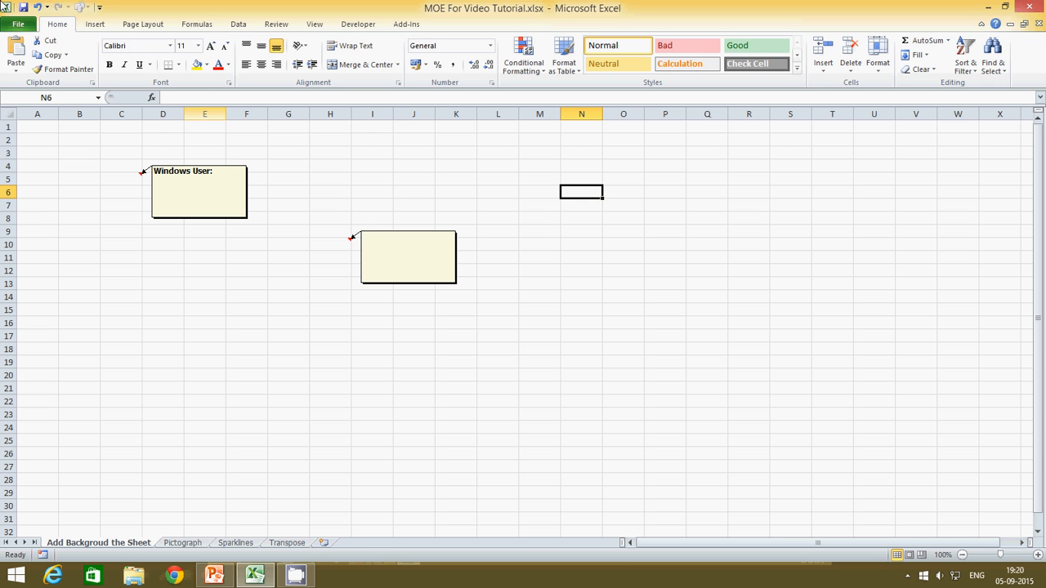
{"action": "left_click", "coordinate": [359, 243]}
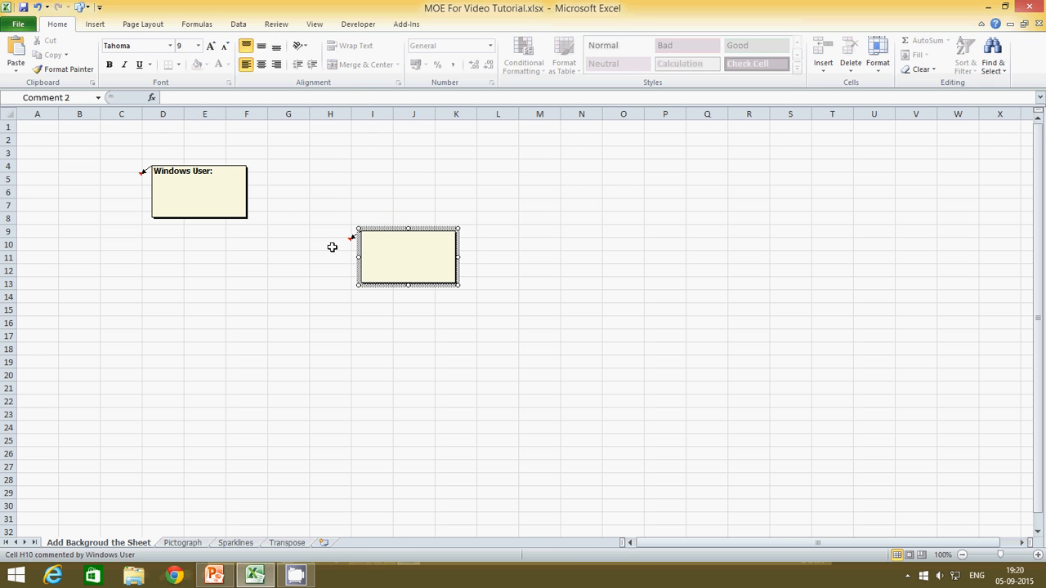
{"action": "left_click", "coordinate": [89, 8]}
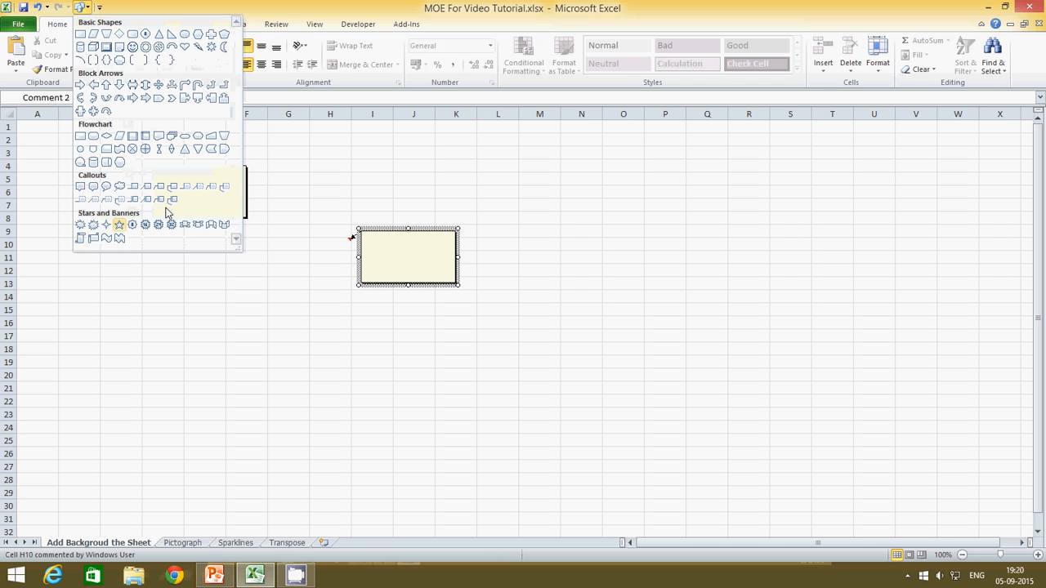
{"action": "left_click", "coordinate": [119, 187]}
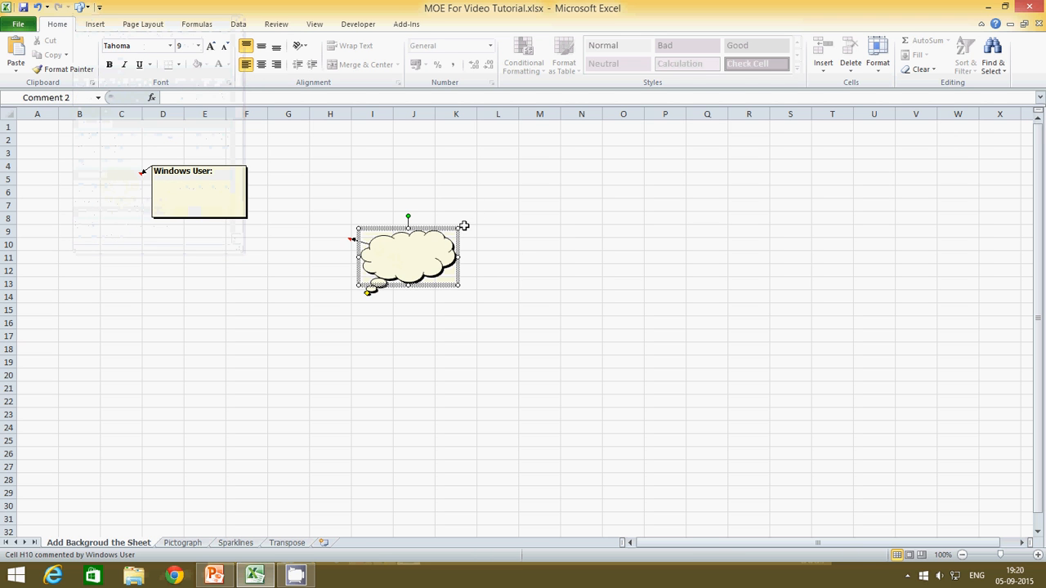
Step: Enlarge the cloud comment to span about columns I to M and rows 6 to 13, and extend its bubble tail to cell H15
{"action": "left_click_drag", "start_coordinate": [460, 228], "coordinate": [556, 189]}
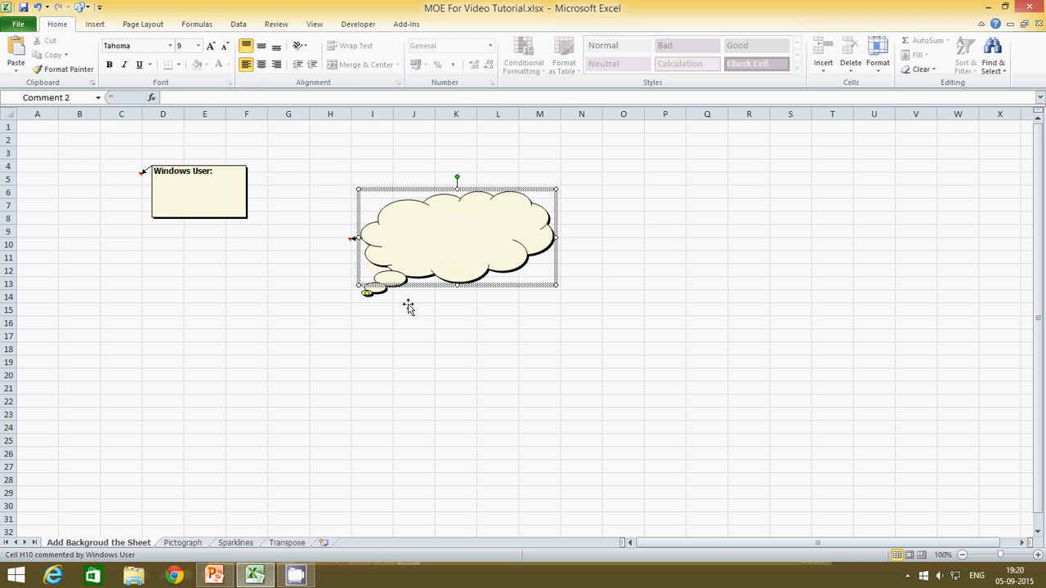
{"action": "left_click_drag", "start_coordinate": [368, 294], "coordinate": [330, 312]}
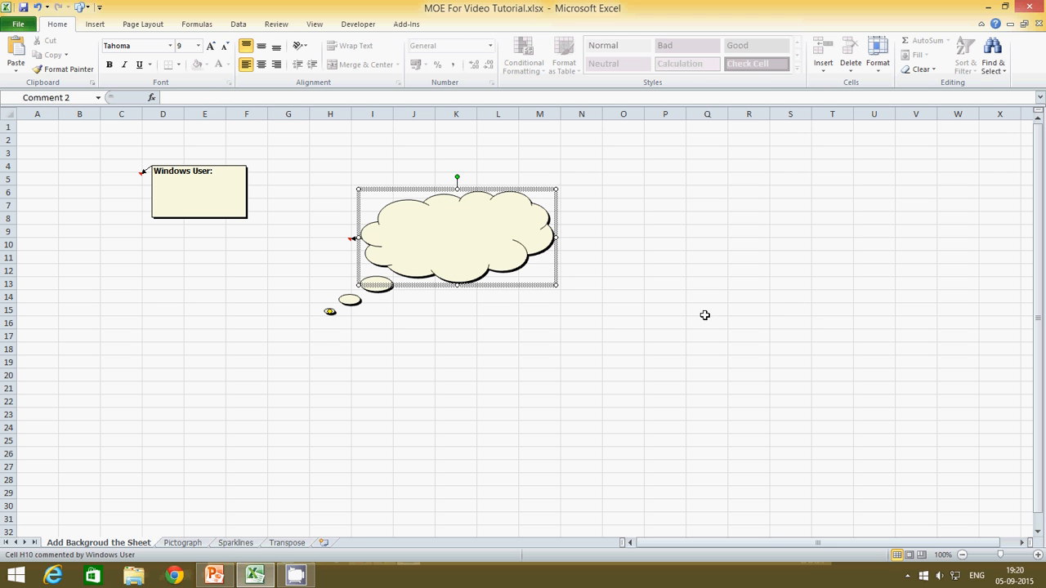
{"action": "left_click", "coordinate": [621, 308]}
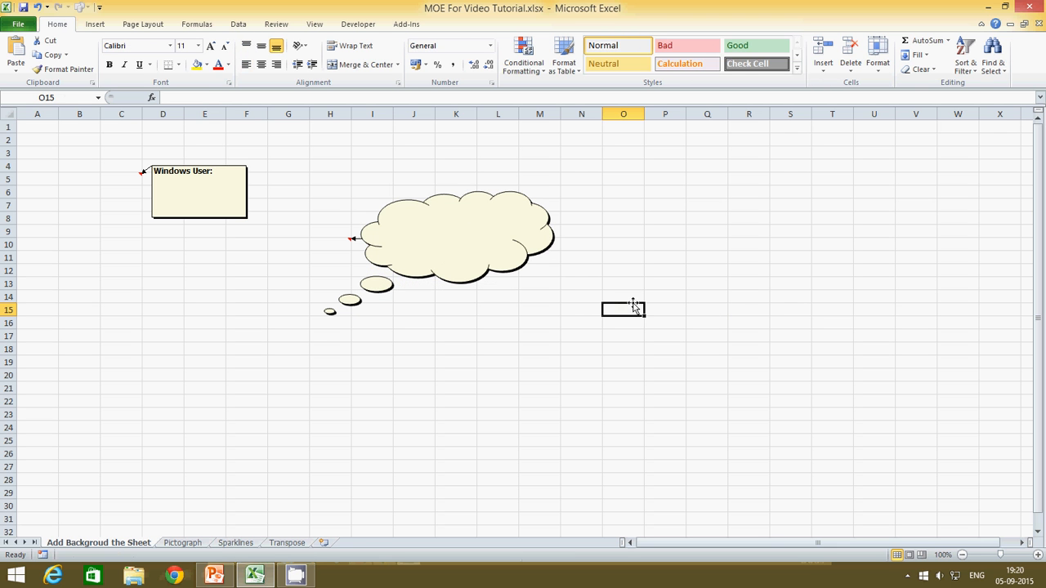
{"action": "left_click", "coordinate": [535, 237]}
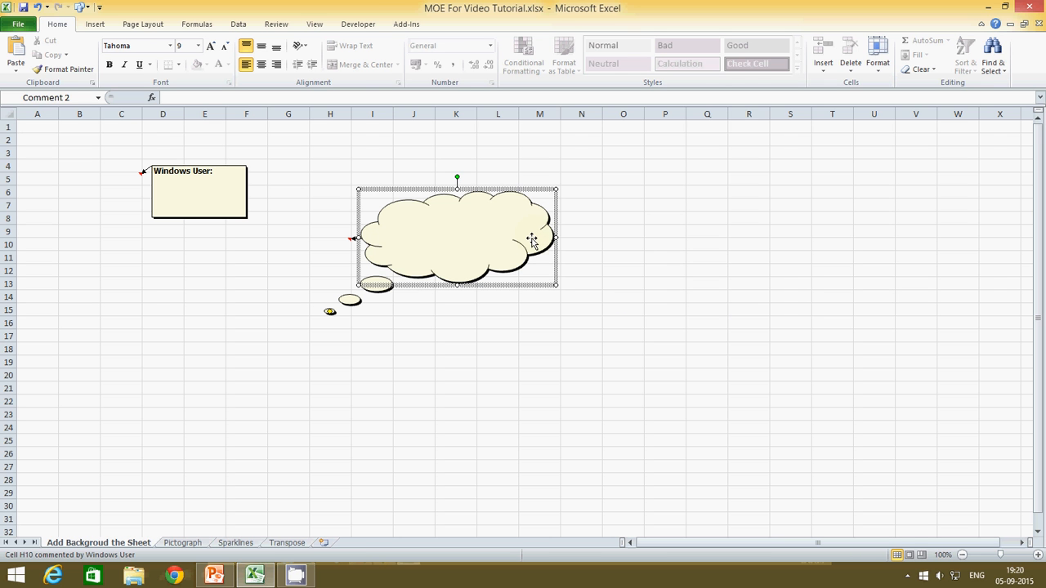
{"action": "right_click", "coordinate": [532, 239]}
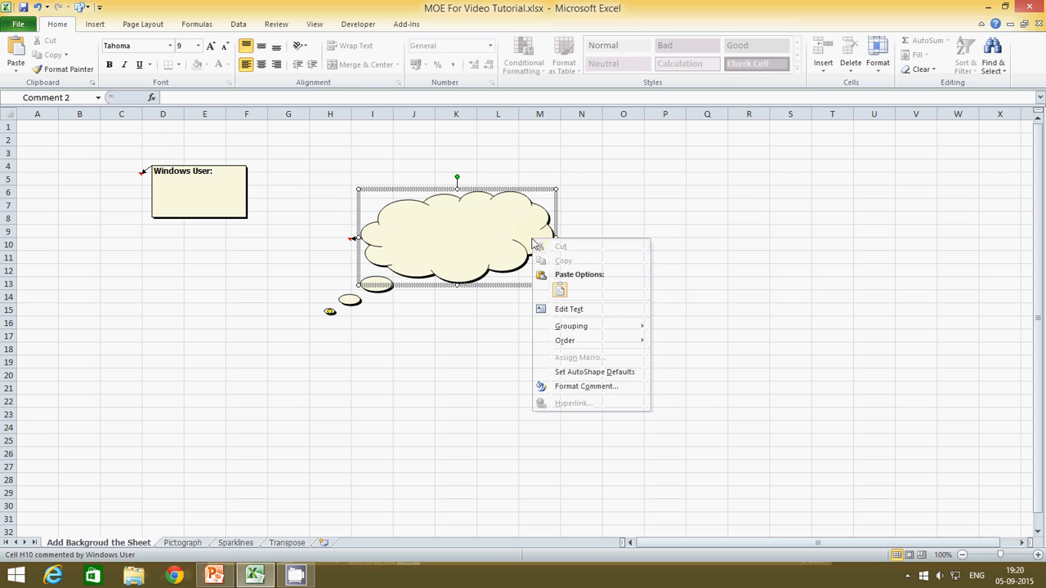
{"action": "left_click", "coordinate": [475, 246]}
{"action": "right_click", "coordinate": [475, 246]}
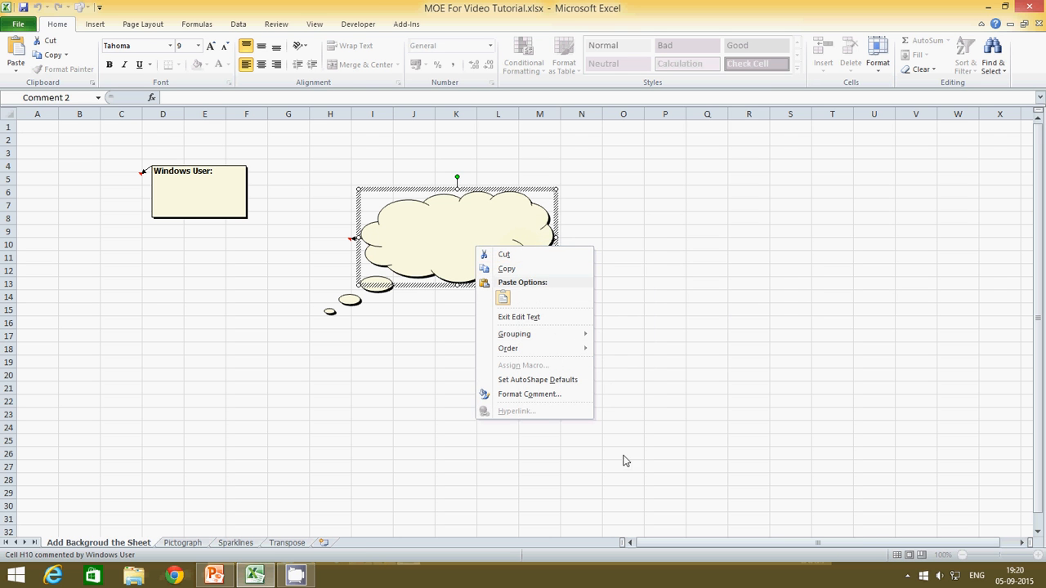
{"action": "left_click", "coordinate": [563, 394]}
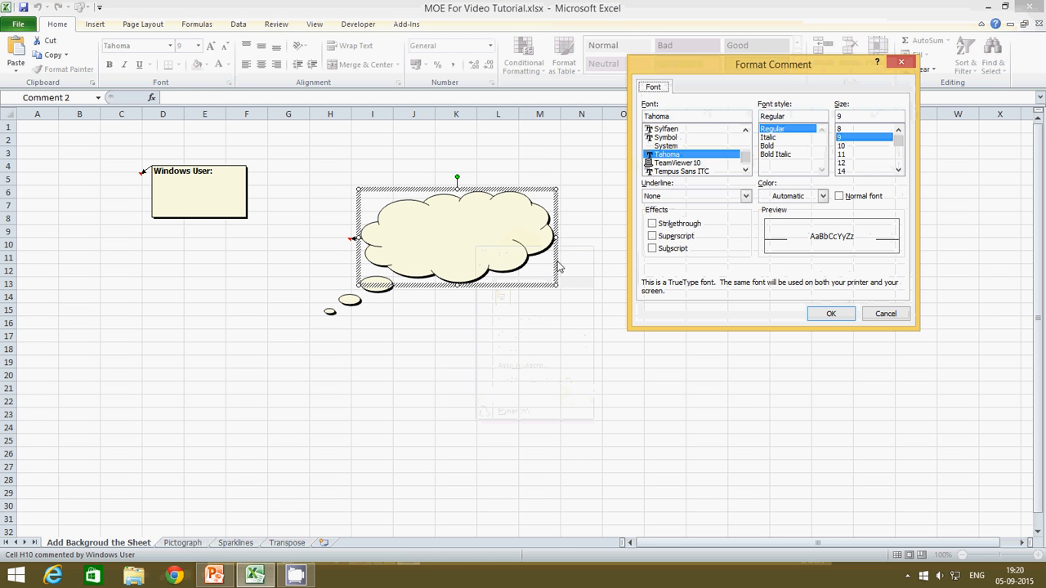
{"action": "left_click", "coordinate": [886, 315]}
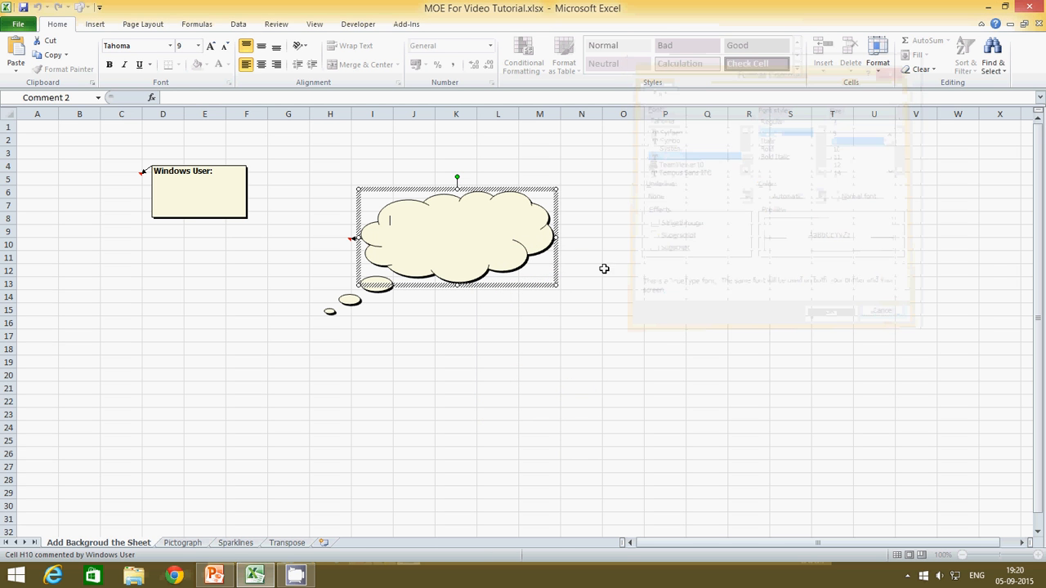
Step: Format the cloud comment's fill with the picture 4.jpg from the Desktop as a picture fill effect, and deselect the comment
{"action": "left_click", "coordinate": [464, 288]}
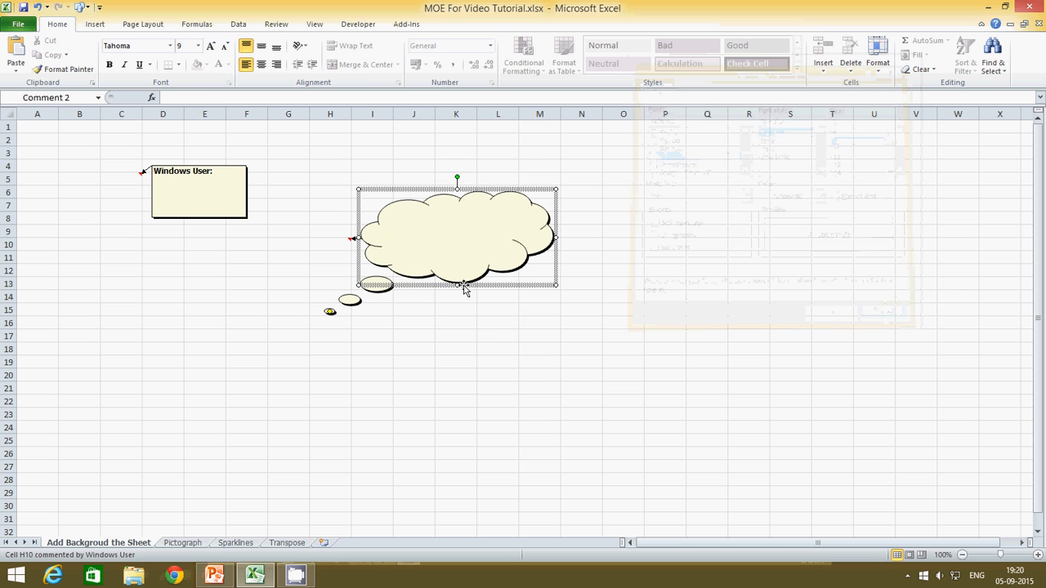
{"action": "right_click", "coordinate": [464, 288]}
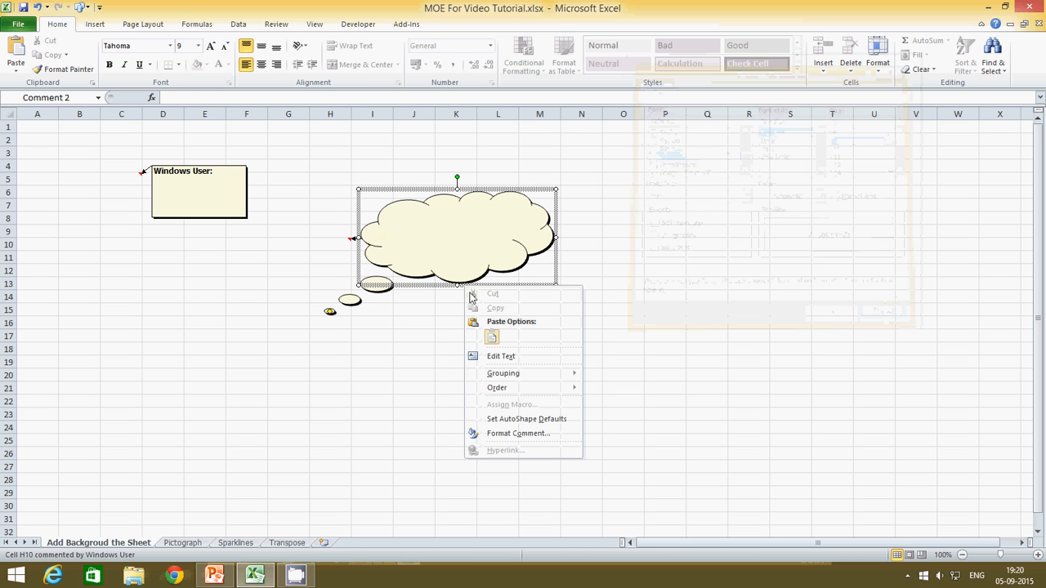
{"action": "left_click", "coordinate": [532, 436]}
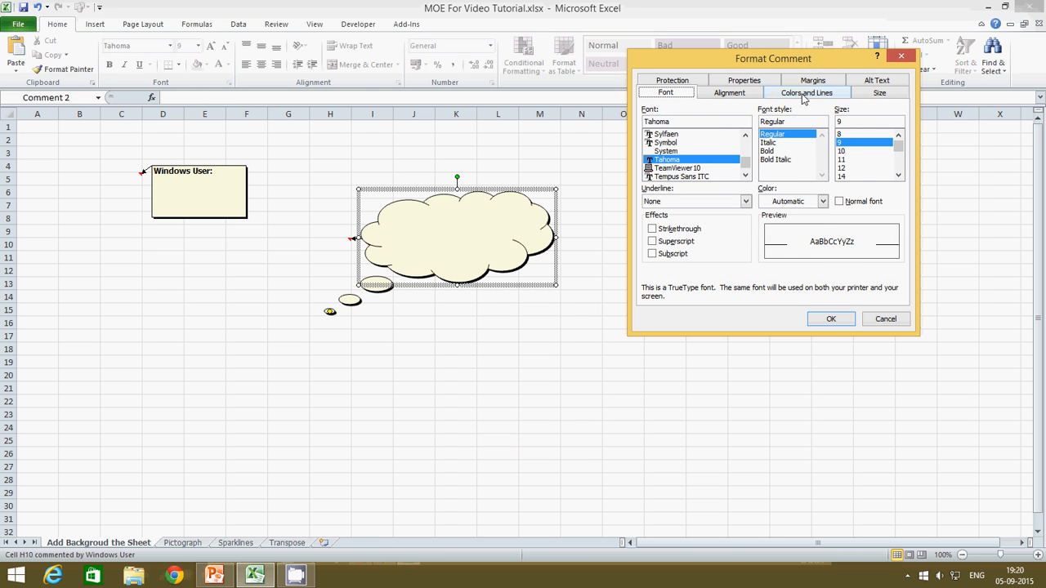
{"action": "left_click", "coordinate": [804, 94]}
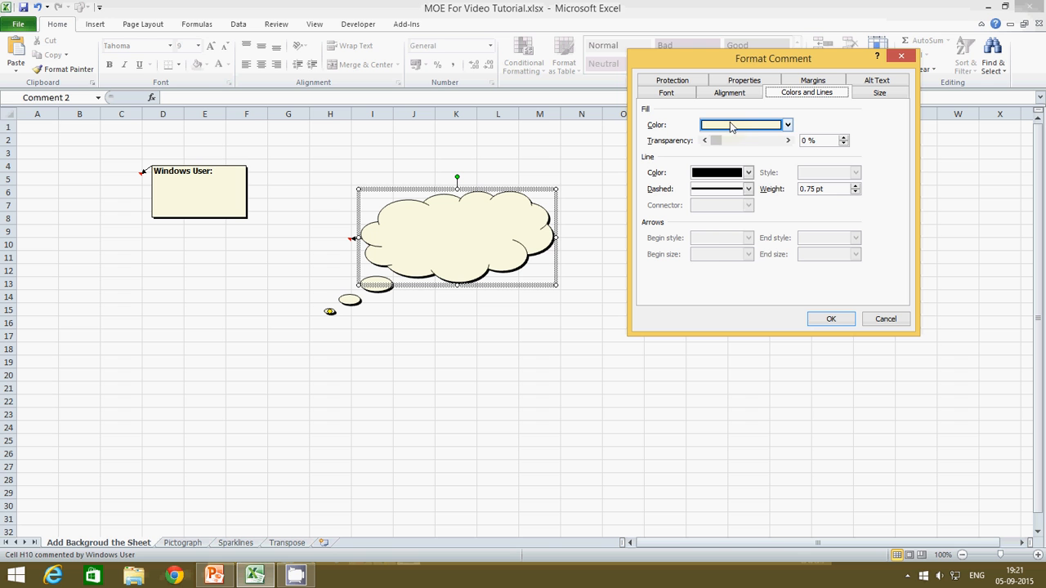
{"action": "left_click", "coordinate": [733, 124]}
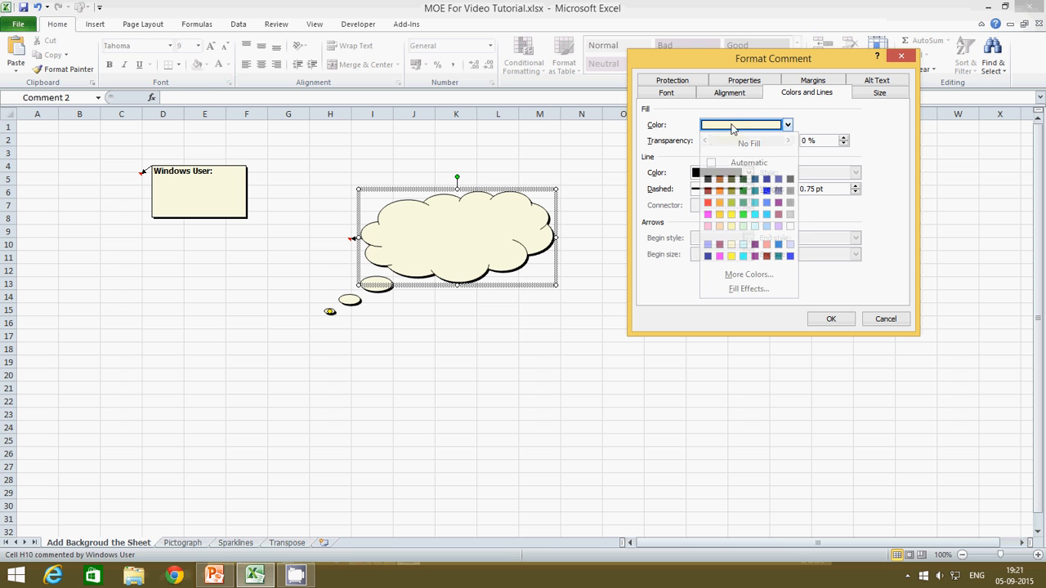
{"action": "left_click", "coordinate": [746, 289]}
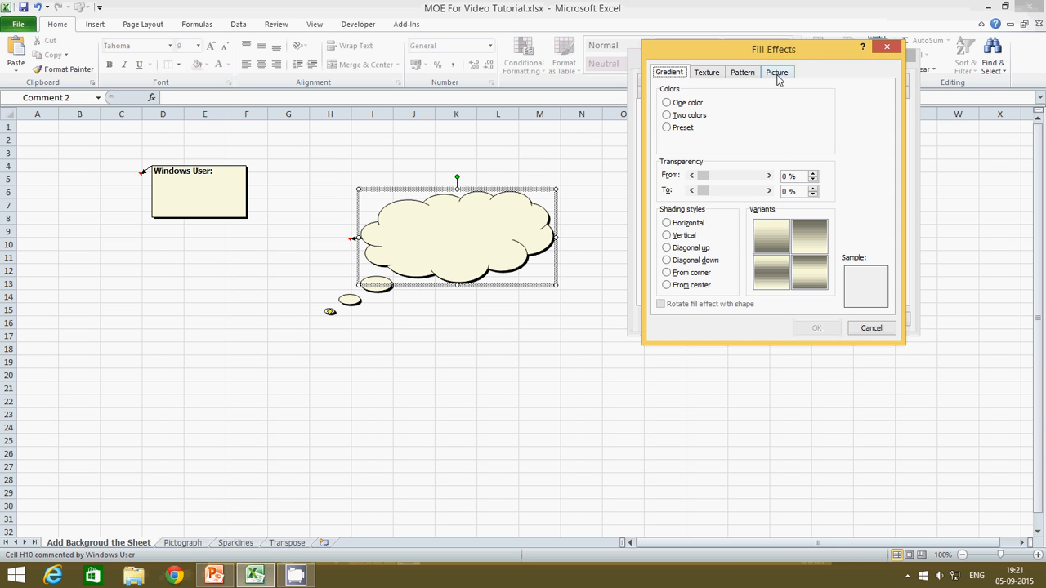
{"action": "left_click", "coordinate": [777, 74]}
{"action": "left_click", "coordinate": [804, 240]}
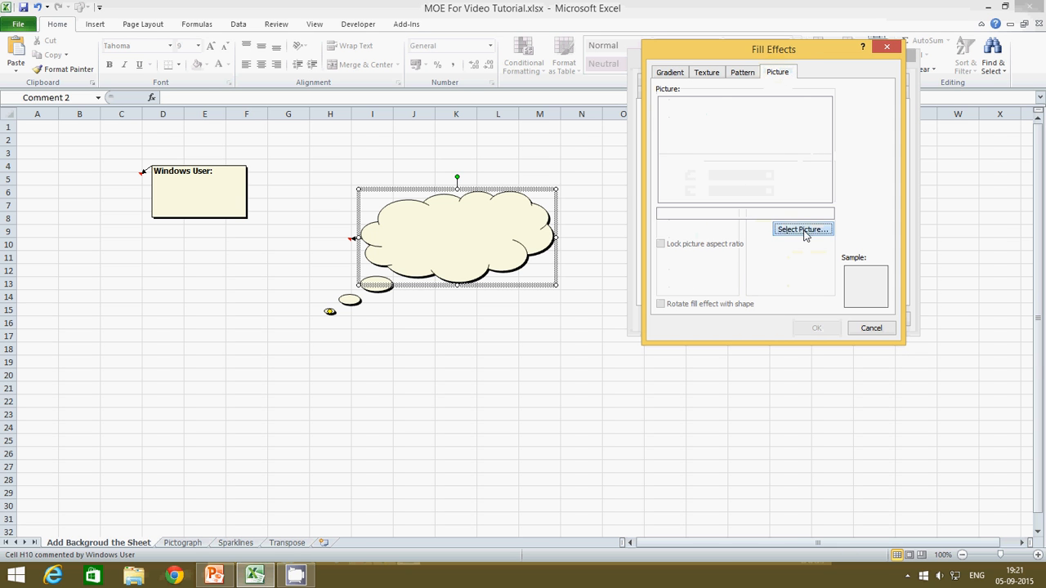
{"action": "left_click", "coordinate": [788, 184]}
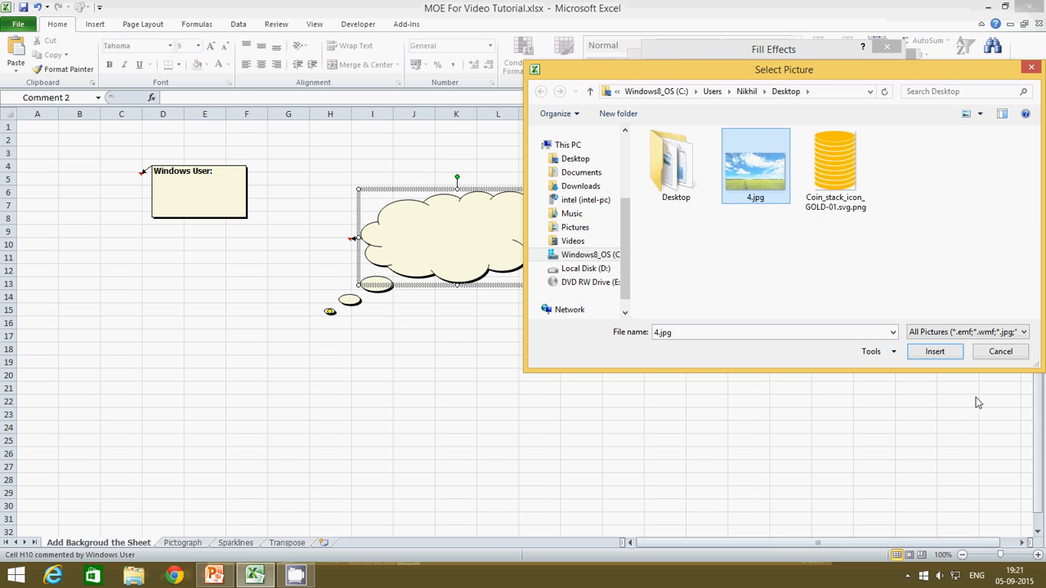
{"action": "left_click", "coordinate": [953, 358]}
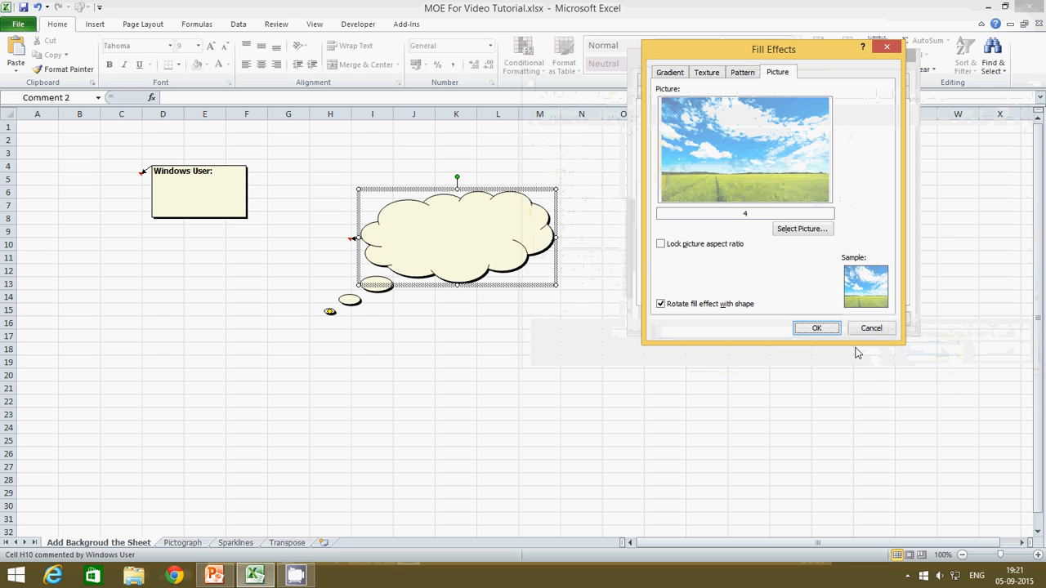
{"action": "left_click", "coordinate": [817, 328]}
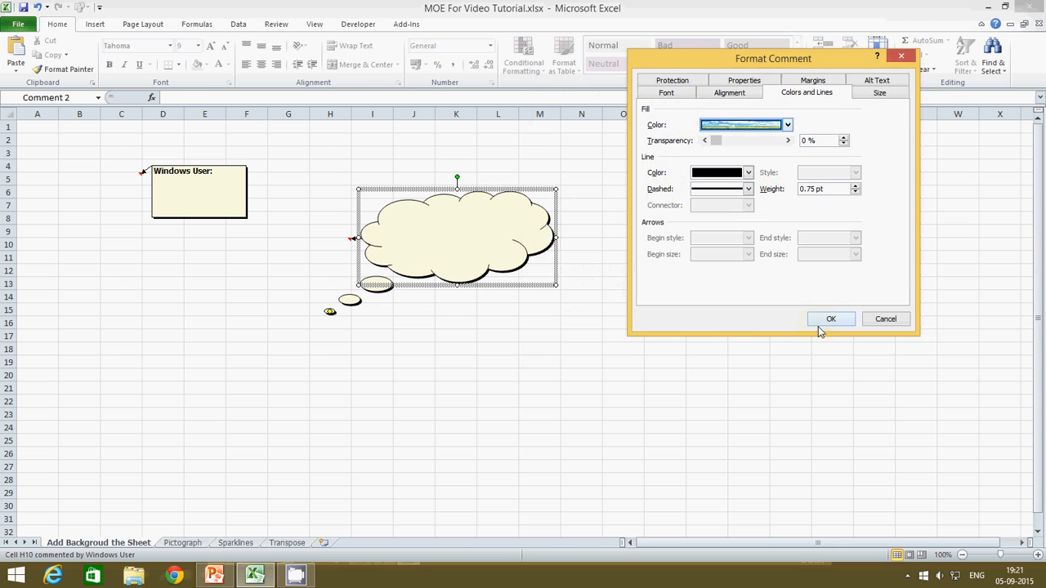
{"action": "left_click", "coordinate": [831, 319]}
{"action": "left_click", "coordinate": [706, 362]}
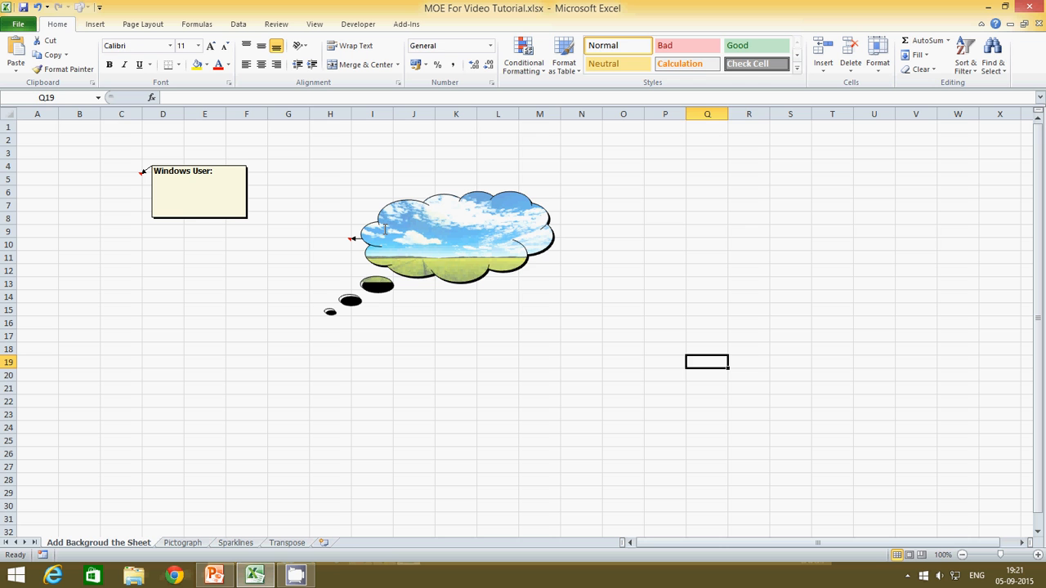
{"action": "left_click", "coordinate": [294, 222]}
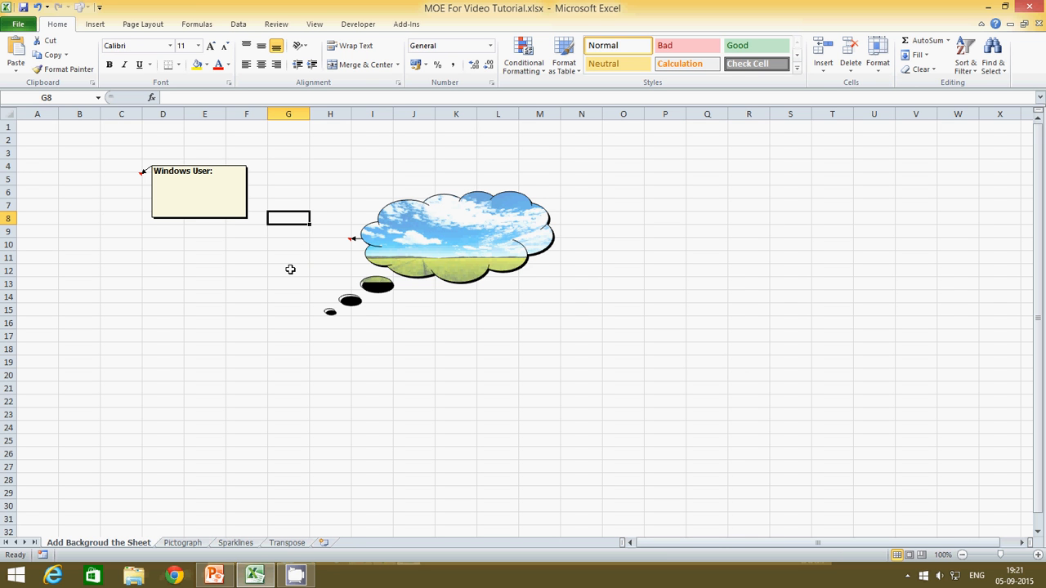
Step: Switch to the PowerPoint slide show, advance to the example chart on the Using Pictographs slide, and return to Excel
{"action": "key", "text": "alt+Tab"}
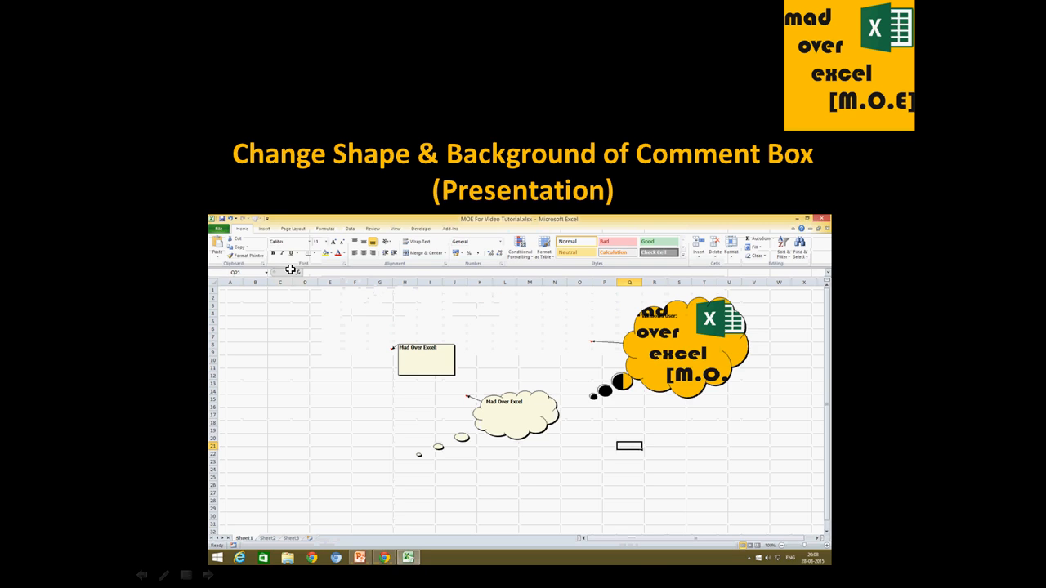
{"action": "key", "text": "Right"}
{"action": "key", "text": "Right"}
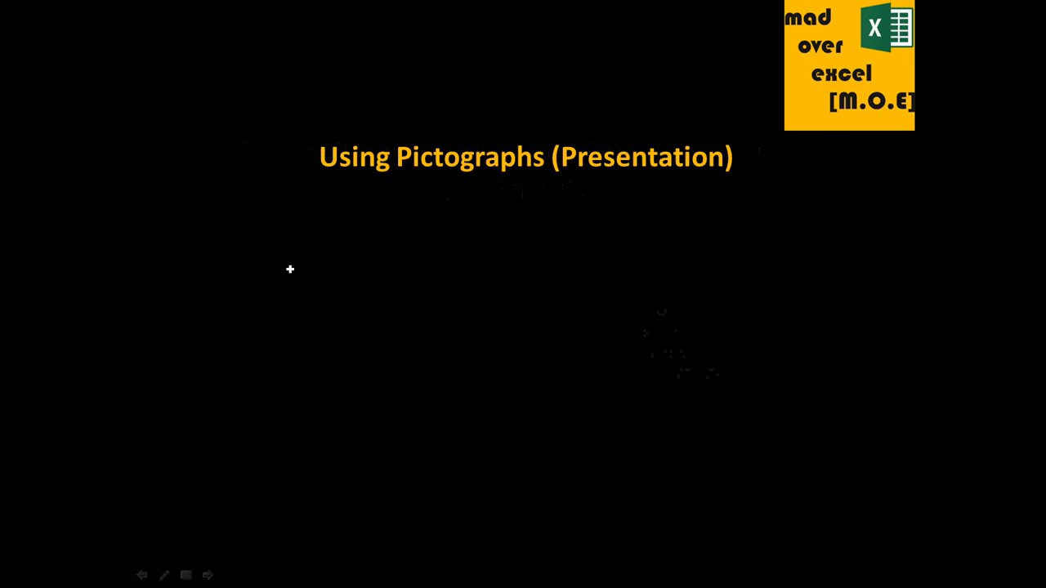
{"action": "key", "text": "Right"}
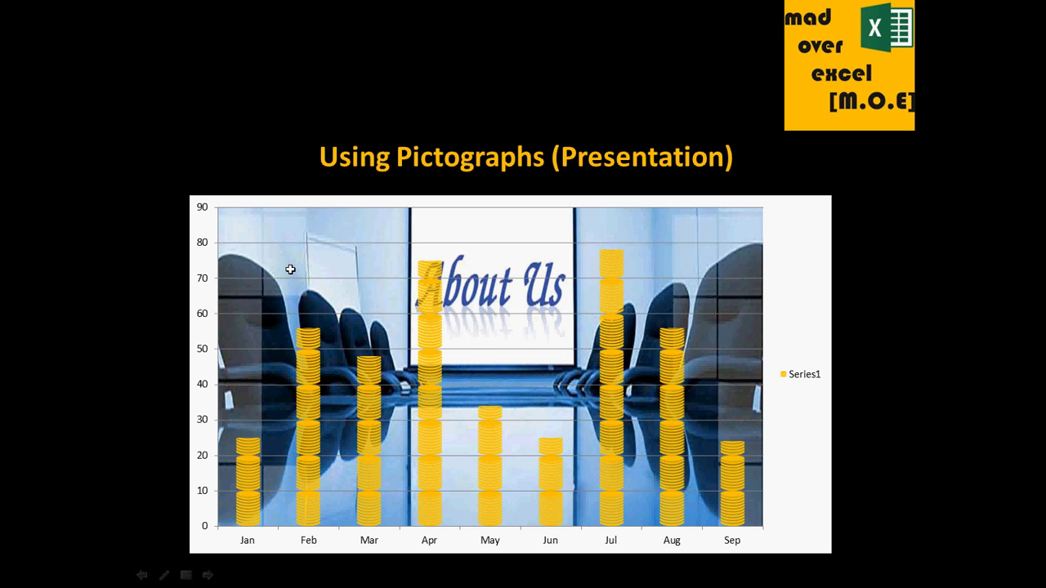
{"action": "key", "text": "alt+Tab"}
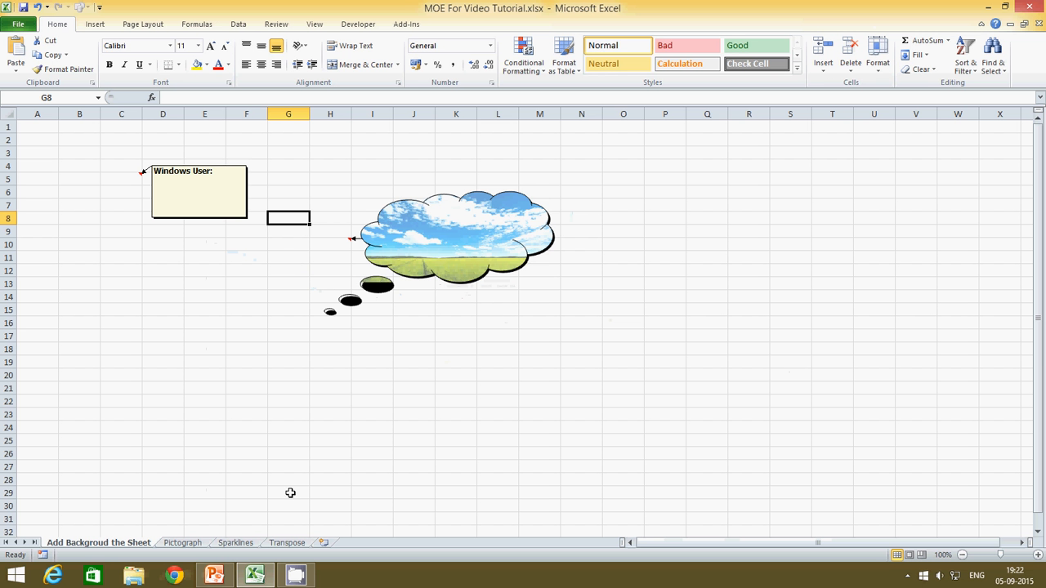
Step: Delete the existing picture chart from the Pictograph sheet
{"action": "left_click", "coordinate": [184, 544]}
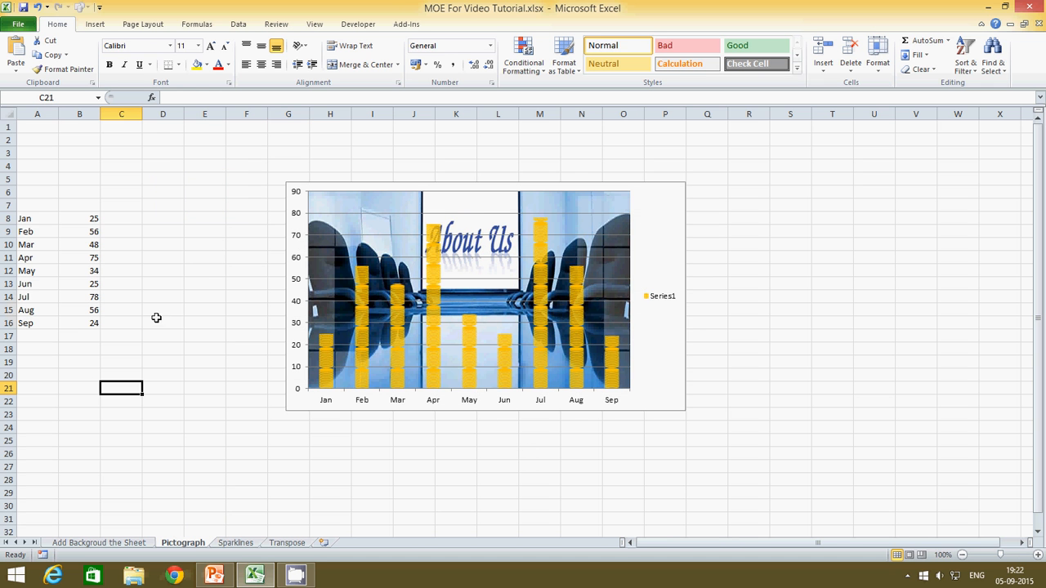
{"action": "left_click", "coordinate": [351, 189]}
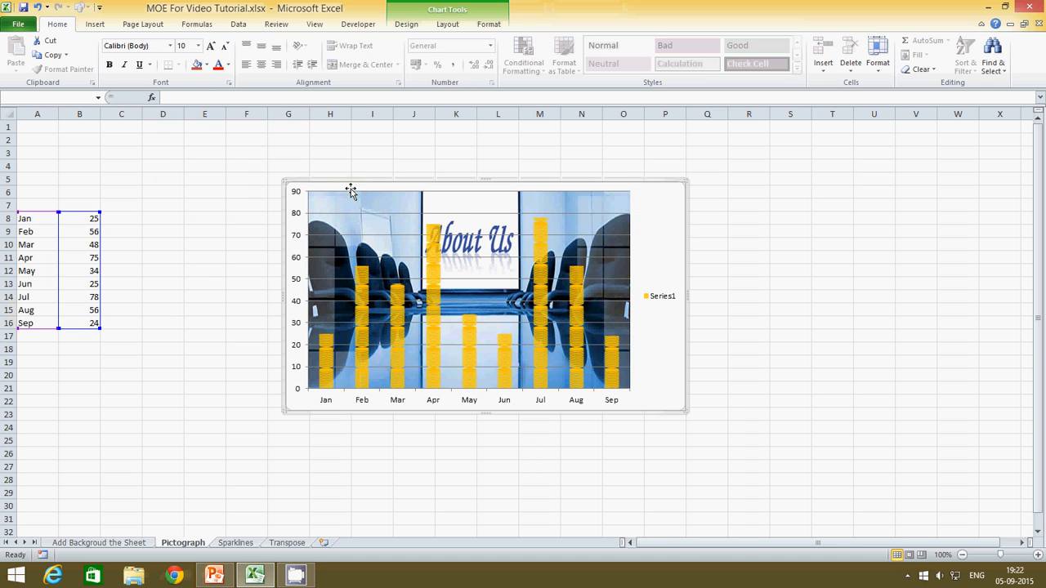
{"action": "key", "text": "Delete"}
{"action": "left_click", "coordinate": [237, 231]}
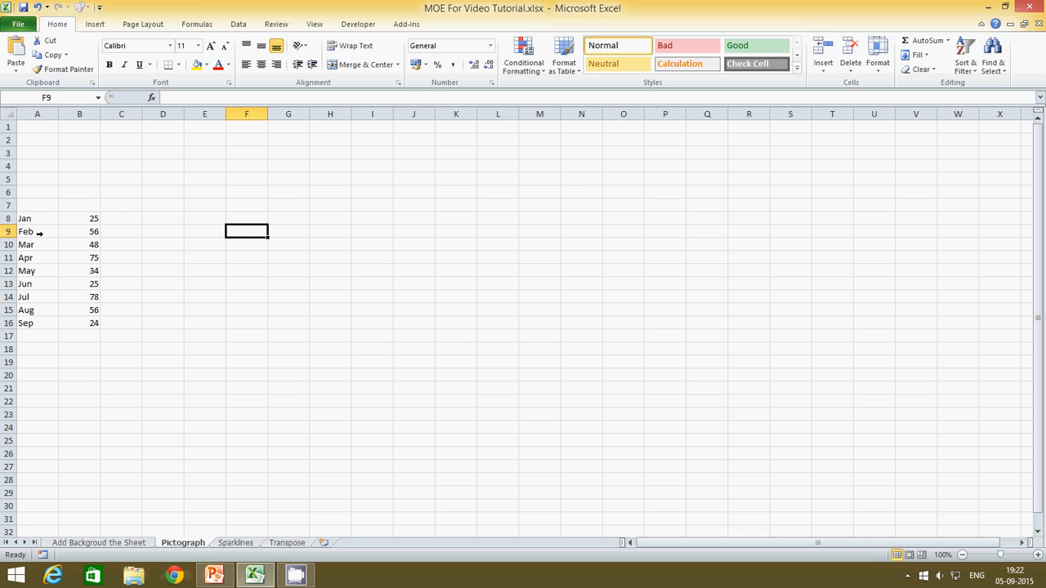
Step: Insert a 2-D clustered column chart of A8:B16 and move it beside the data, spanning about columns D to K and rows 6 to 19
{"action": "left_click_drag", "start_coordinate": [23, 219], "coordinate": [85, 327]}
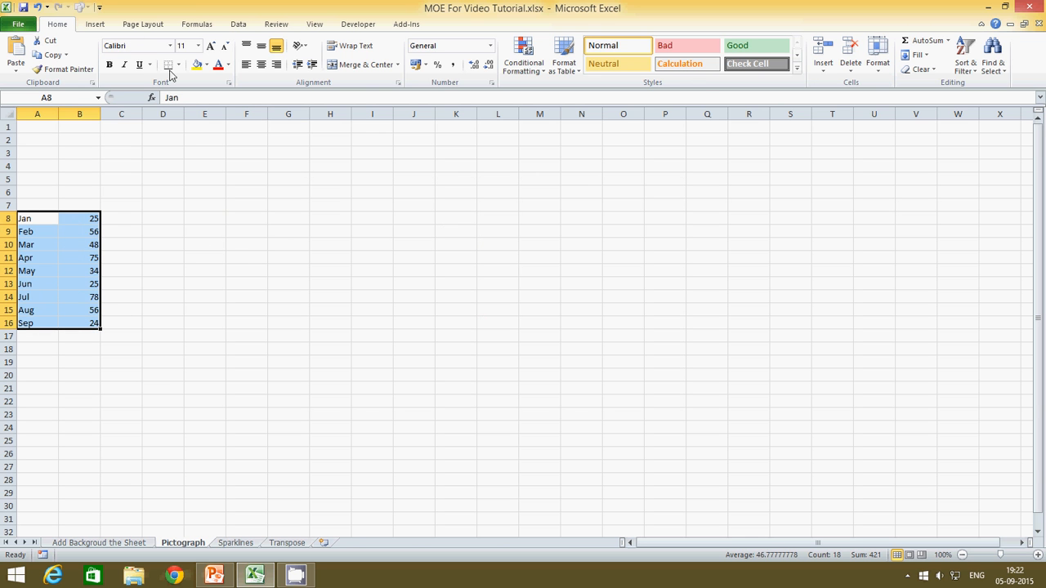
{"action": "left_click", "coordinate": [102, 27]}
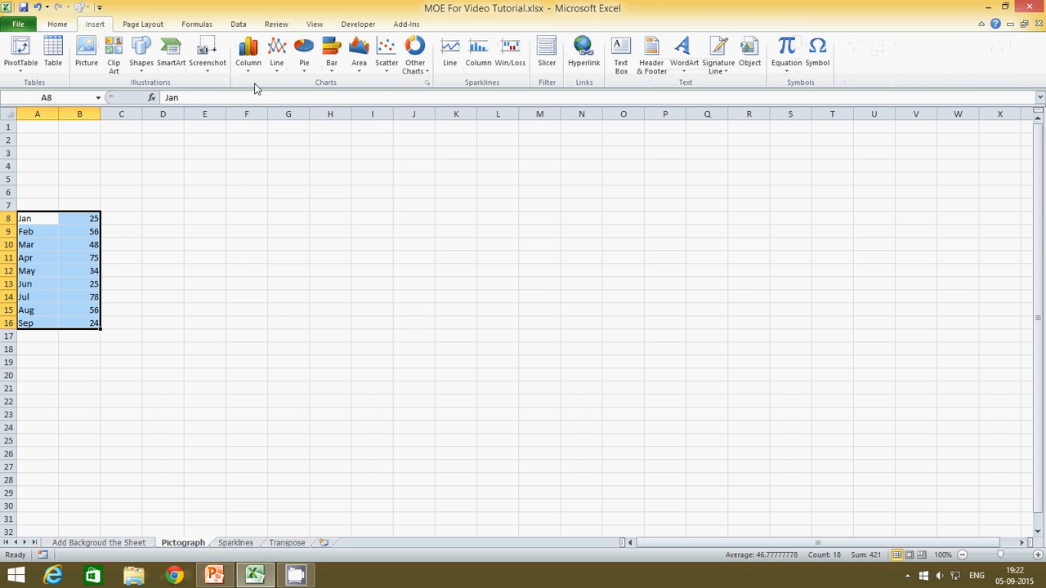
{"action": "left_click", "coordinate": [252, 72]}
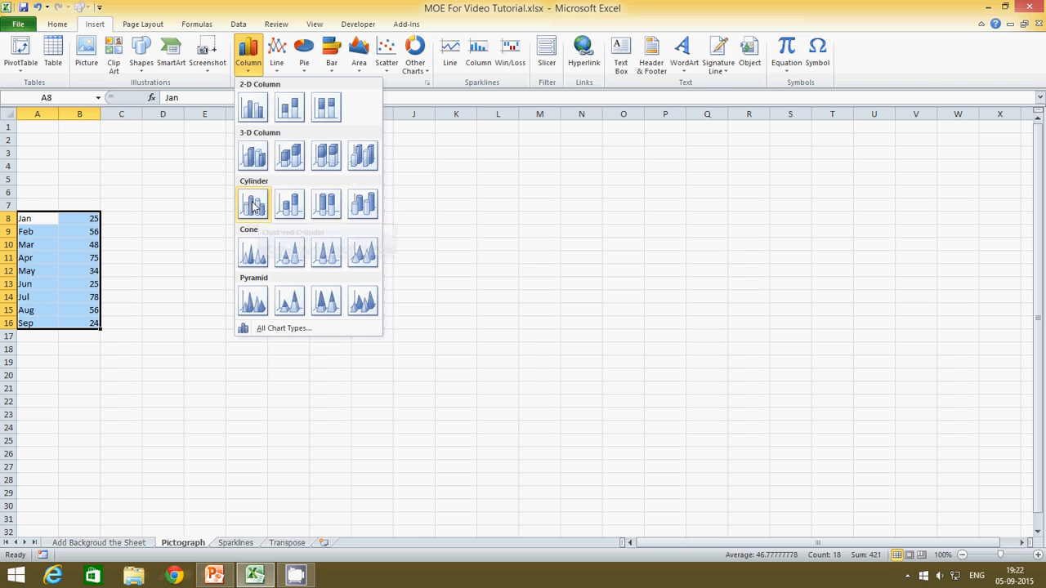
{"action": "left_click", "coordinate": [253, 107]}
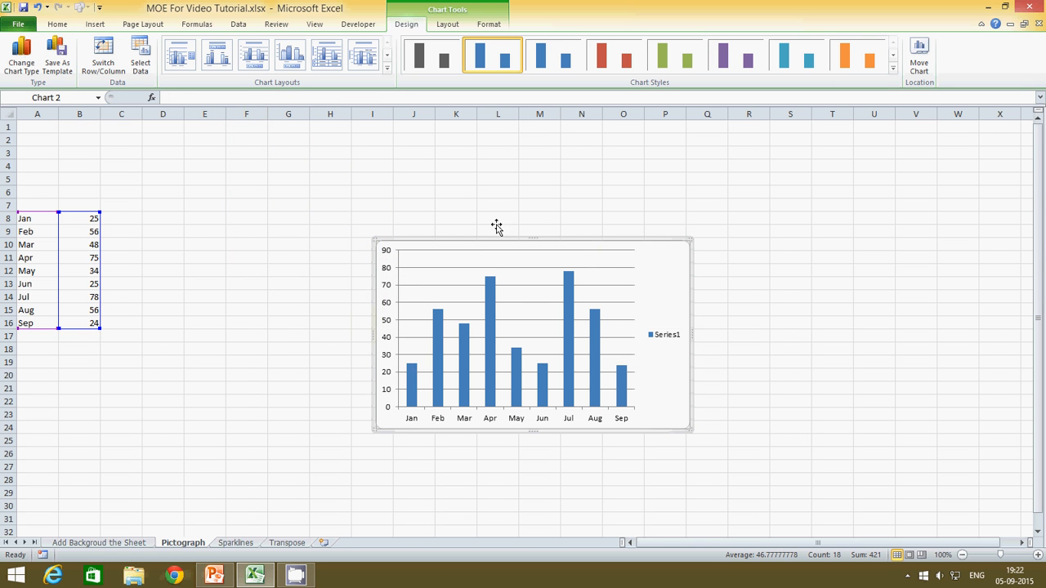
{"action": "left_click_drag", "start_coordinate": [387, 183], "coordinate": [754, 185]}
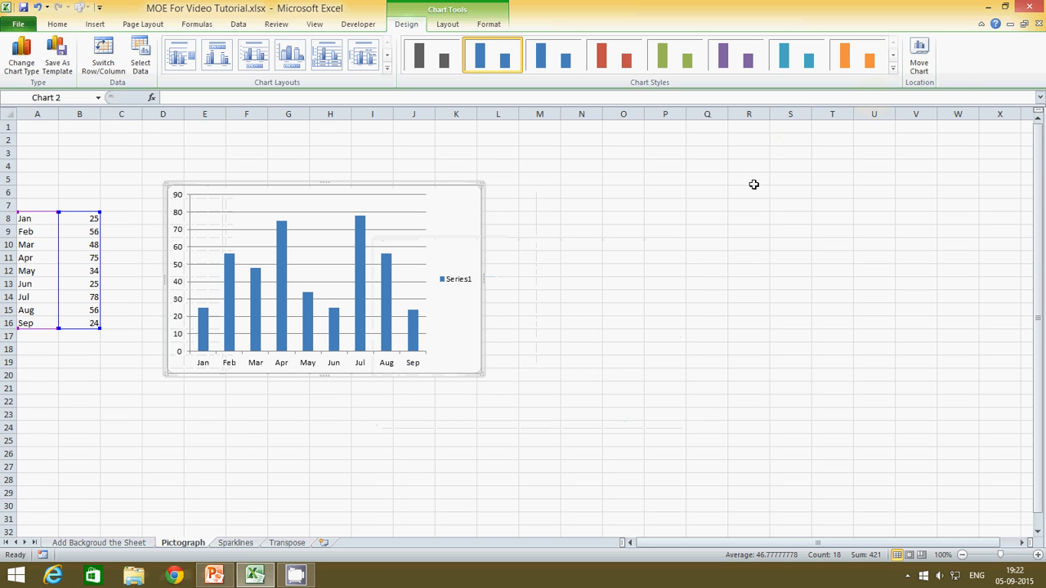
{"action": "left_click", "coordinate": [791, 140]}
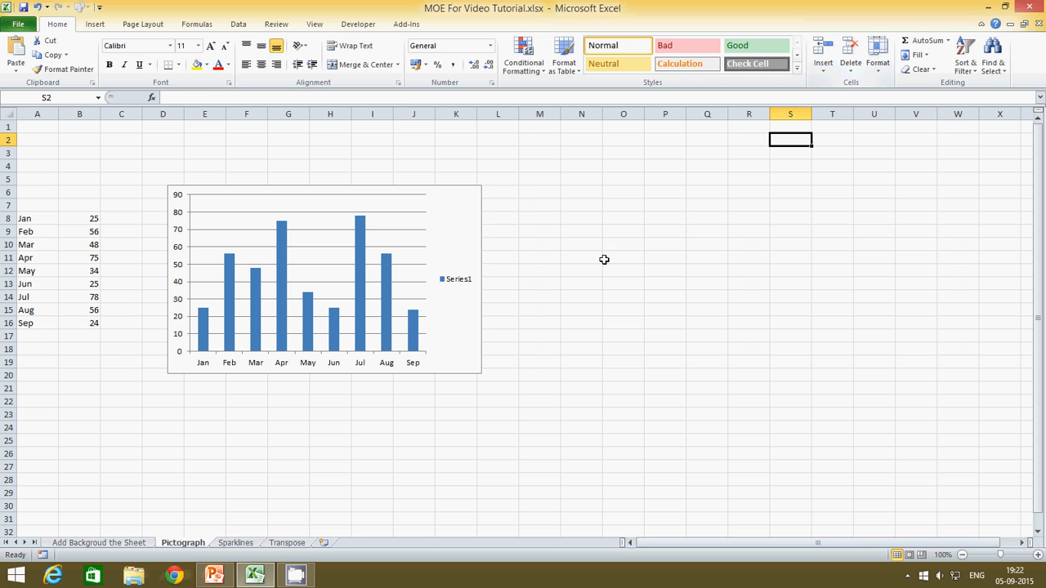
Step: Examine the formatting commands offered for the chart area, the data series and the gridlines of the column chart
{"action": "left_click", "coordinate": [447, 237]}
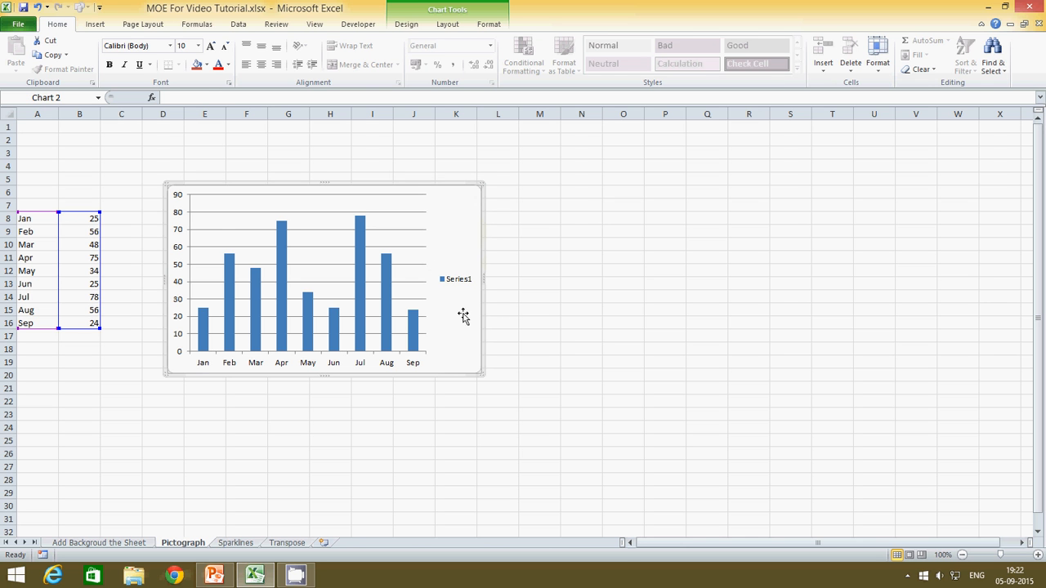
{"action": "left_click", "coordinate": [534, 262]}
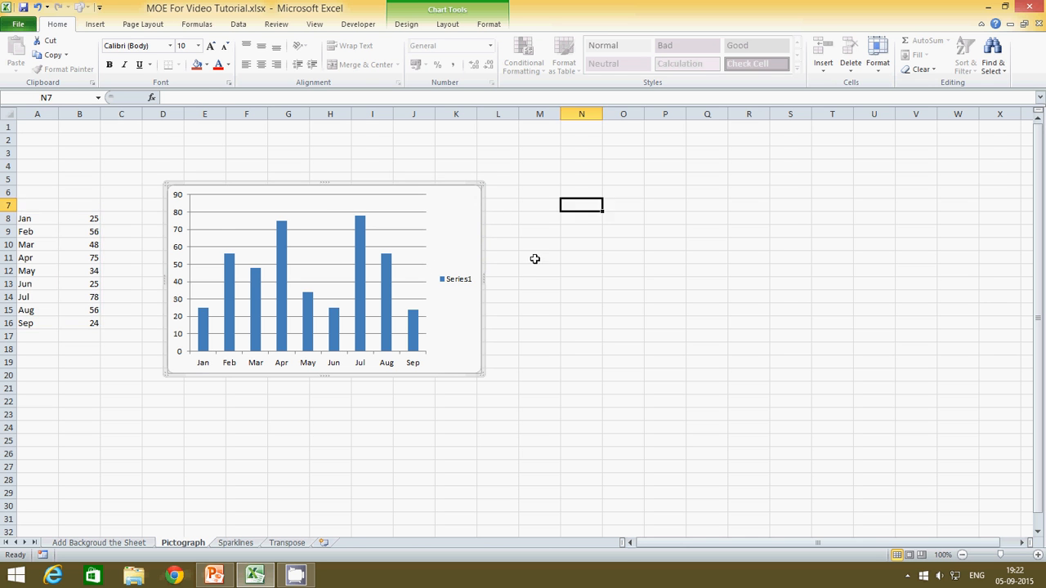
{"action": "left_click", "coordinate": [478, 260]}
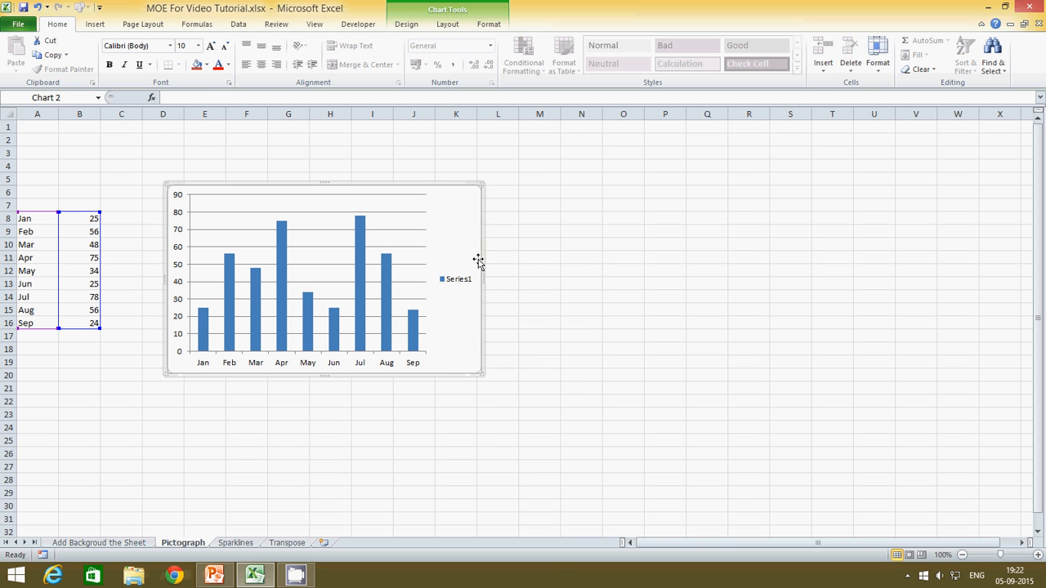
{"action": "right_click", "coordinate": [479, 261]}
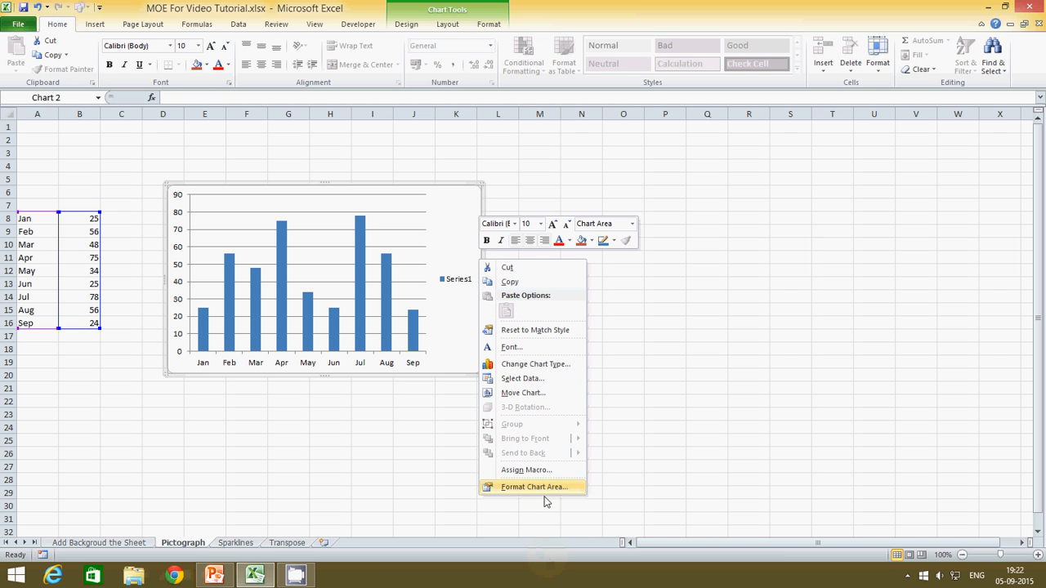
{"action": "left_click", "coordinate": [462, 227]}
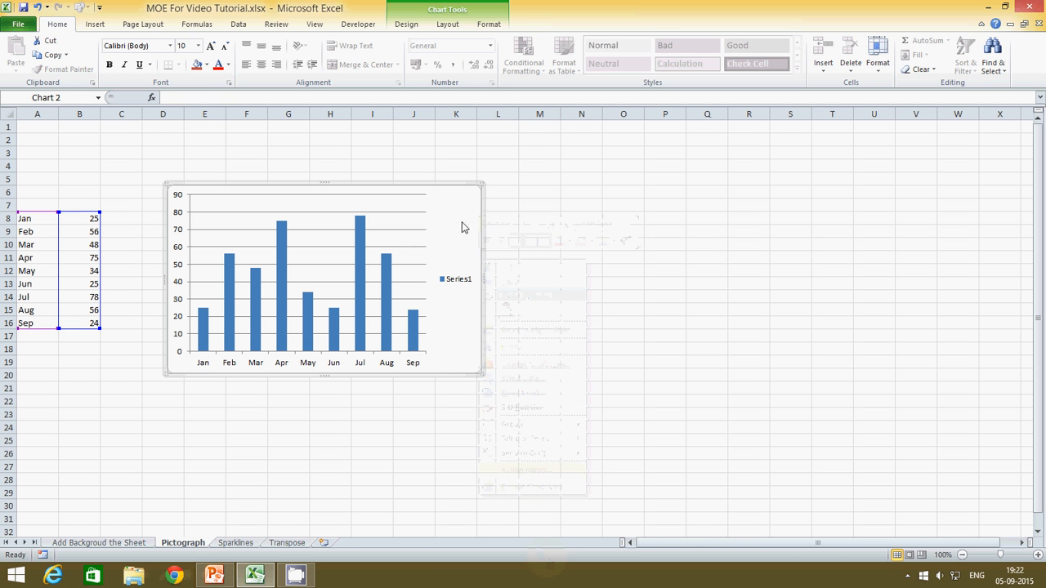
{"action": "left_click", "coordinate": [281, 314]}
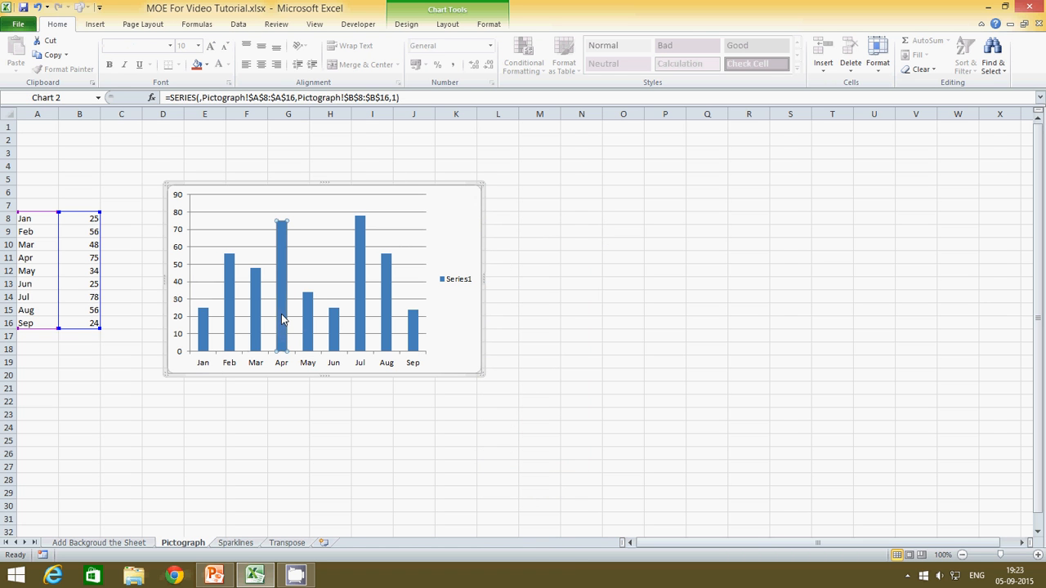
{"action": "left_click", "coordinate": [306, 317]}
{"action": "left_click", "coordinate": [532, 285]}
{"action": "left_click", "coordinate": [357, 328]}
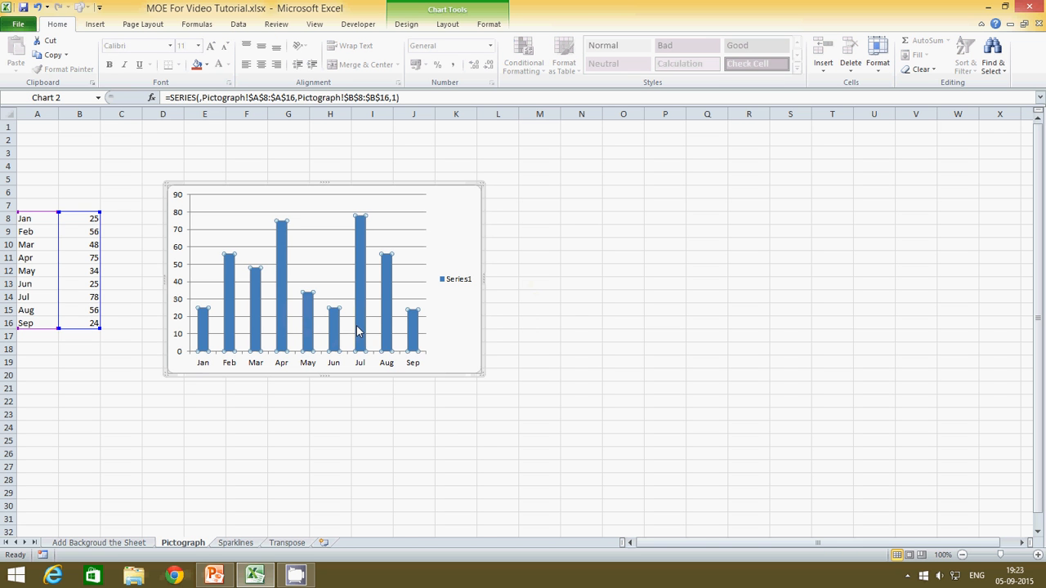
{"action": "right_click", "coordinate": [356, 327]}
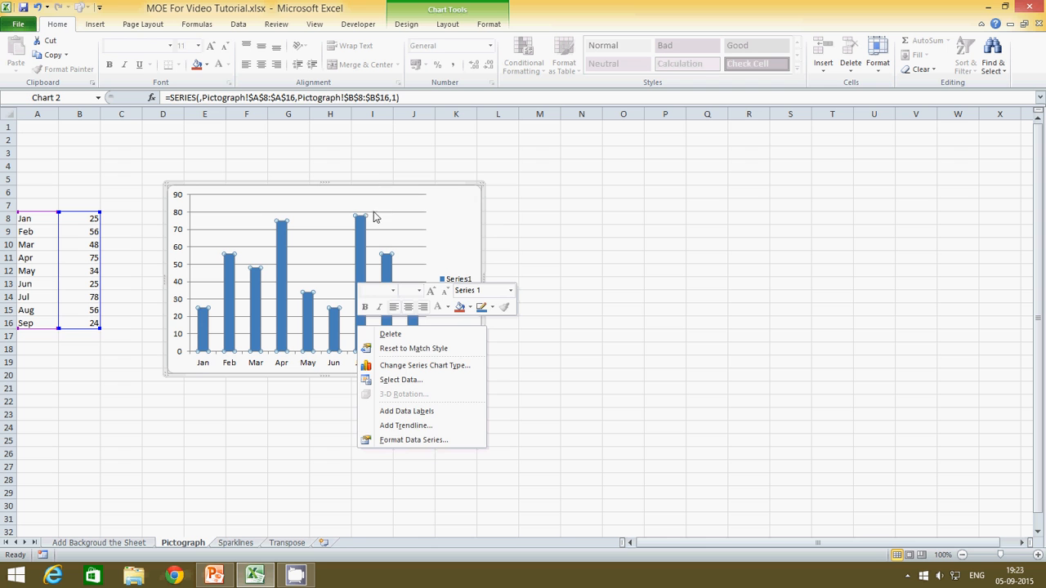
{"action": "left_click", "coordinate": [393, 234]}
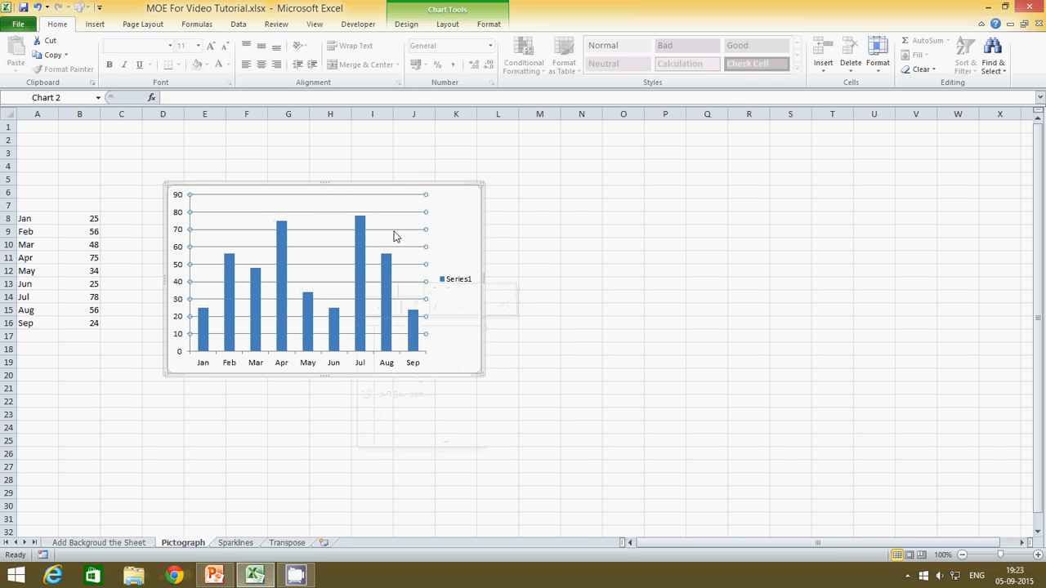
{"action": "right_click", "coordinate": [393, 232]}
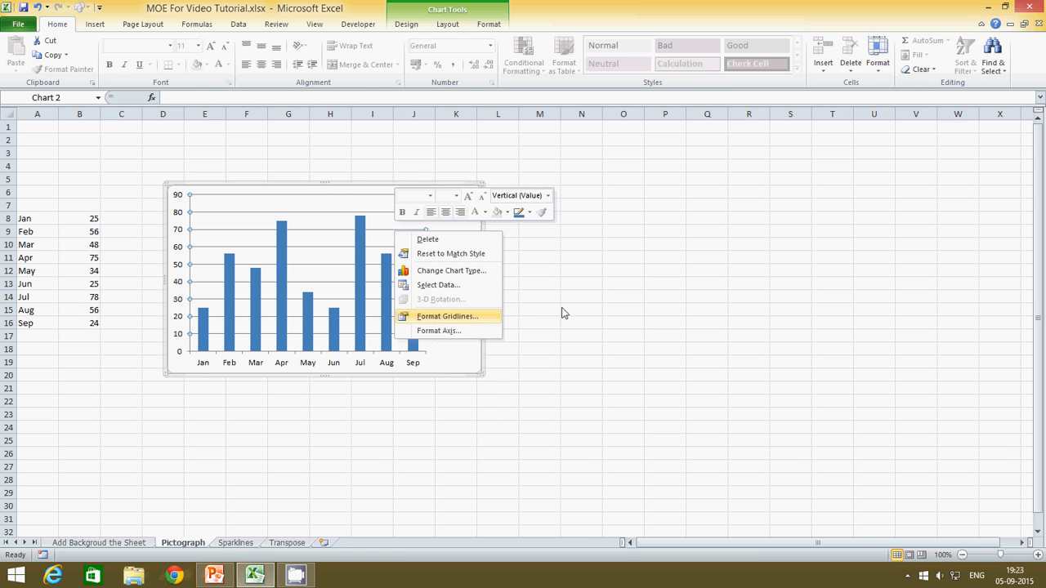
{"action": "key", "text": "Escape"}
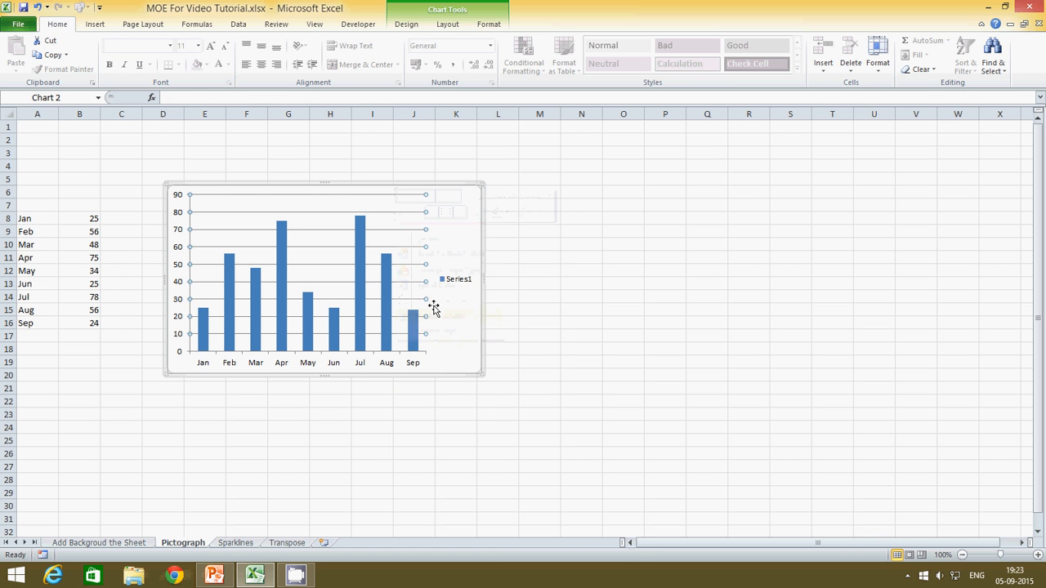
{"action": "left_click", "coordinate": [521, 299]}
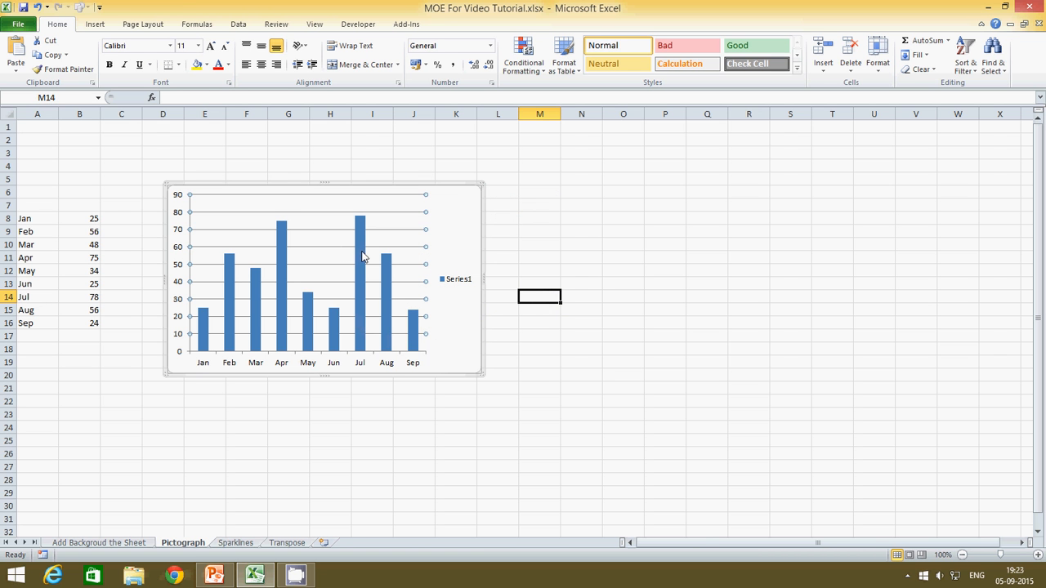
{"action": "mouse_move", "coordinate": [362, 255]}
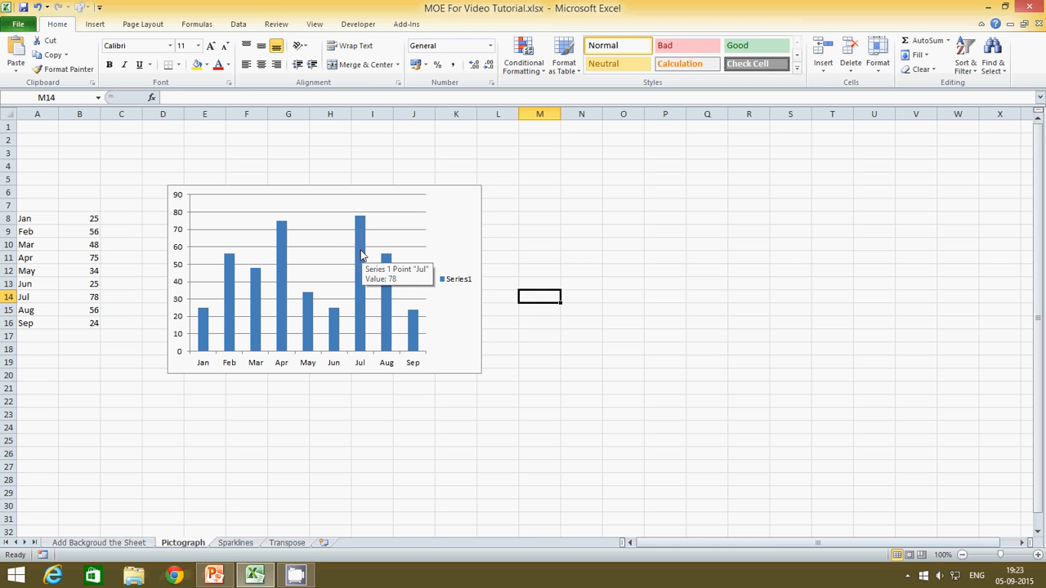
{"action": "left_click", "coordinate": [360, 250]}
{"action": "right_click", "coordinate": [361, 250]}
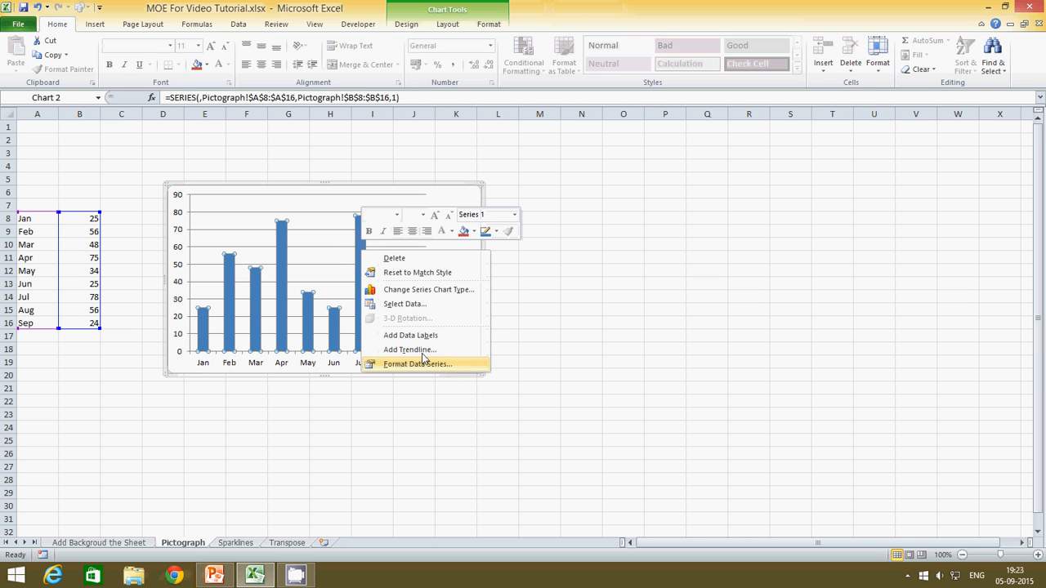
{"action": "key", "text": "Escape"}
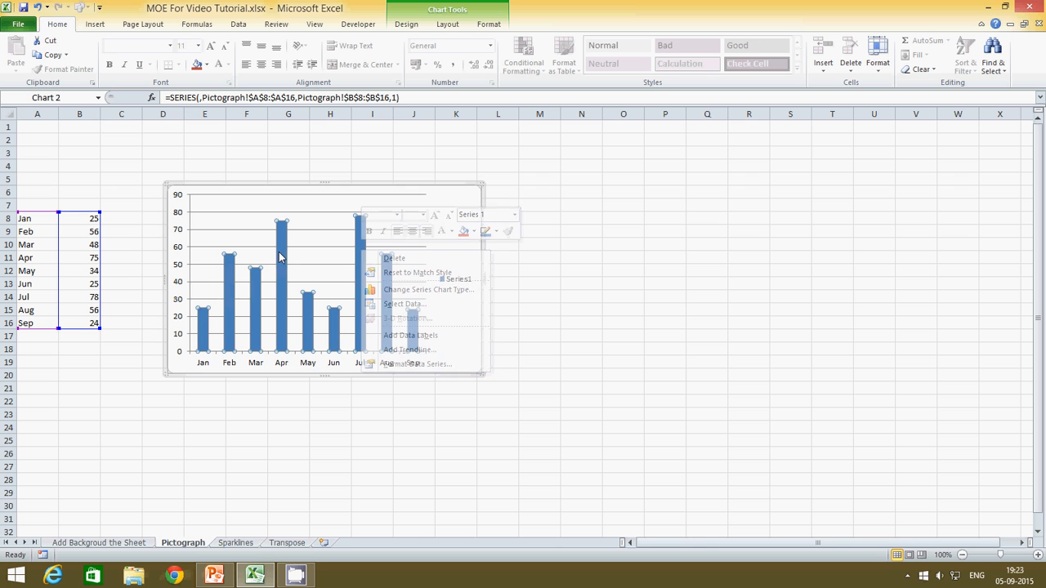
Step: Fill the chart's data series columns with the picture Coin_stack_icon_GOLD-01.svg.png from the Desktop
{"action": "mouse_move", "coordinate": [279, 252]}
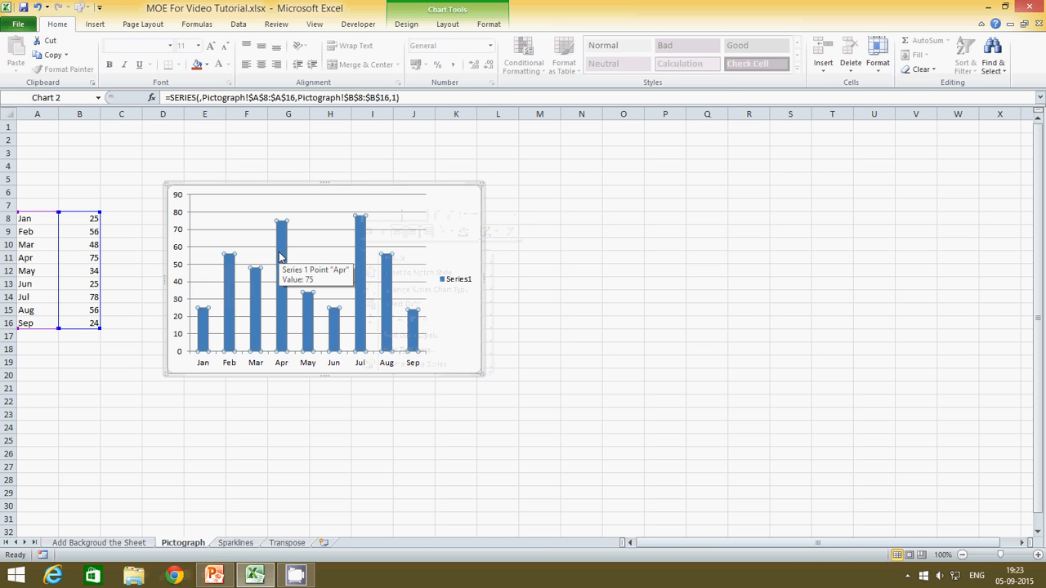
{"action": "right_click", "coordinate": [280, 258]}
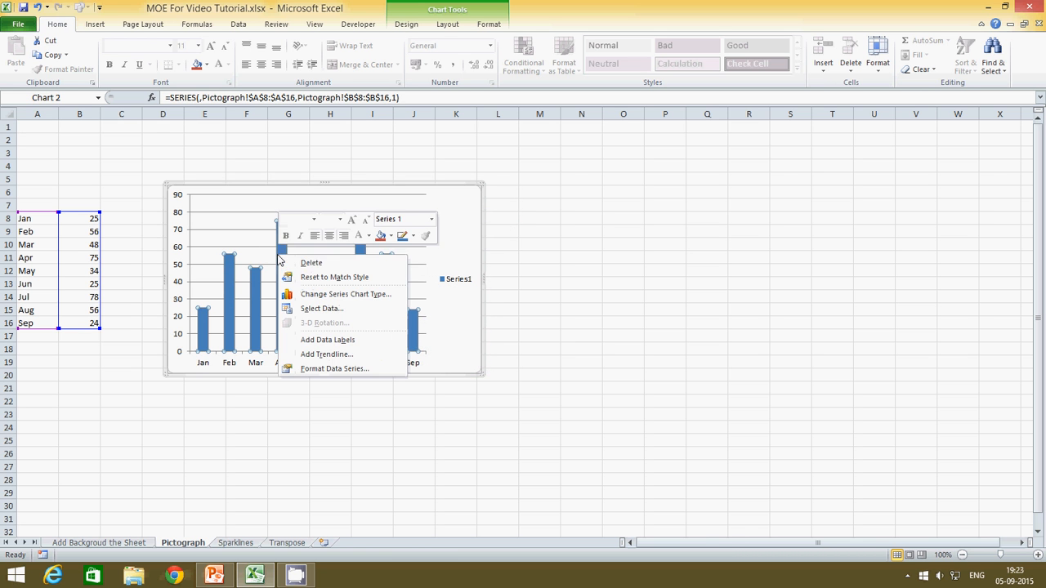
{"action": "left_click", "coordinate": [340, 370]}
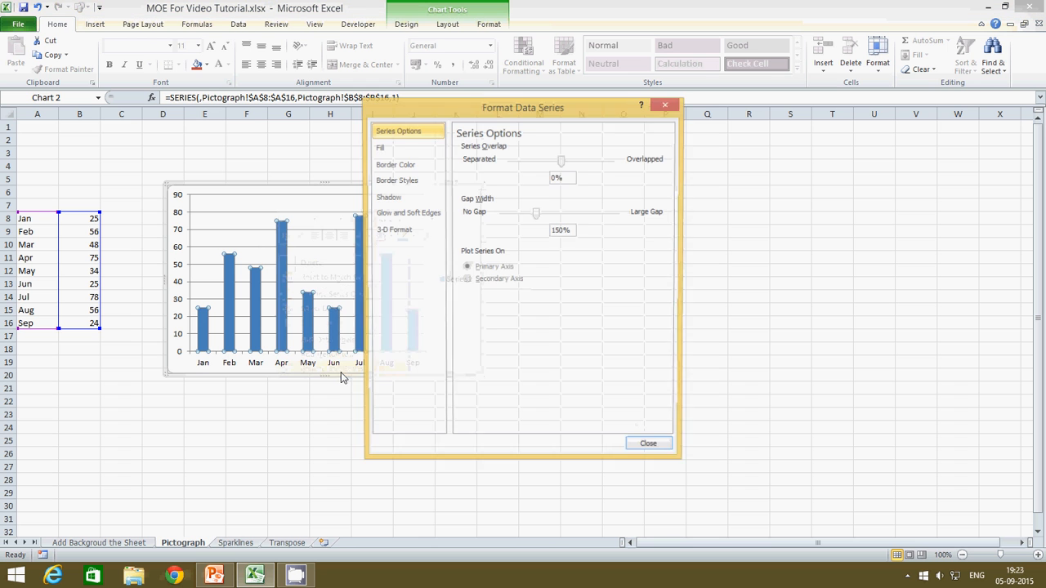
{"action": "left_click", "coordinate": [378, 150]}
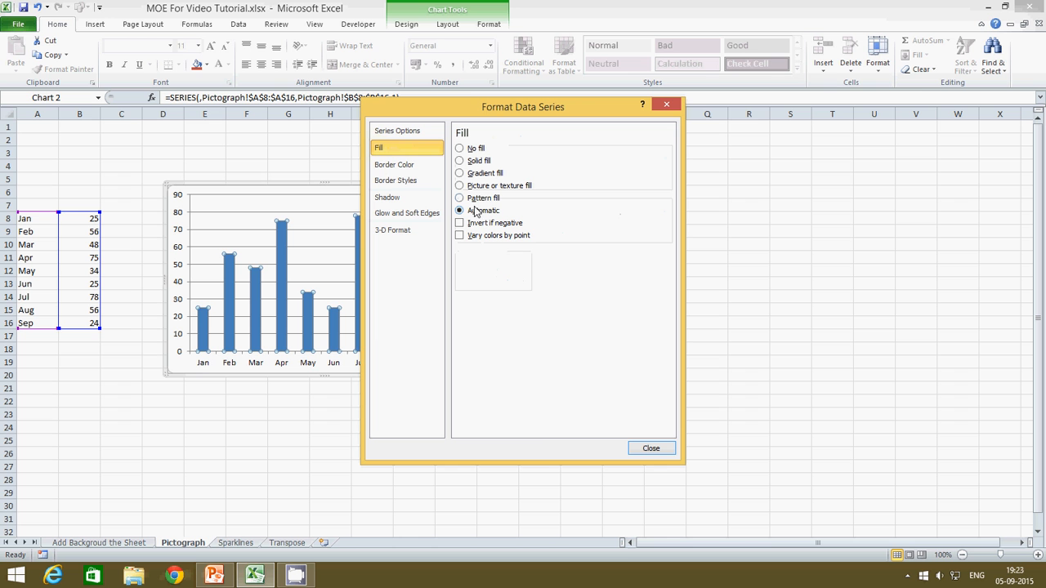
{"action": "left_click", "coordinate": [459, 185]}
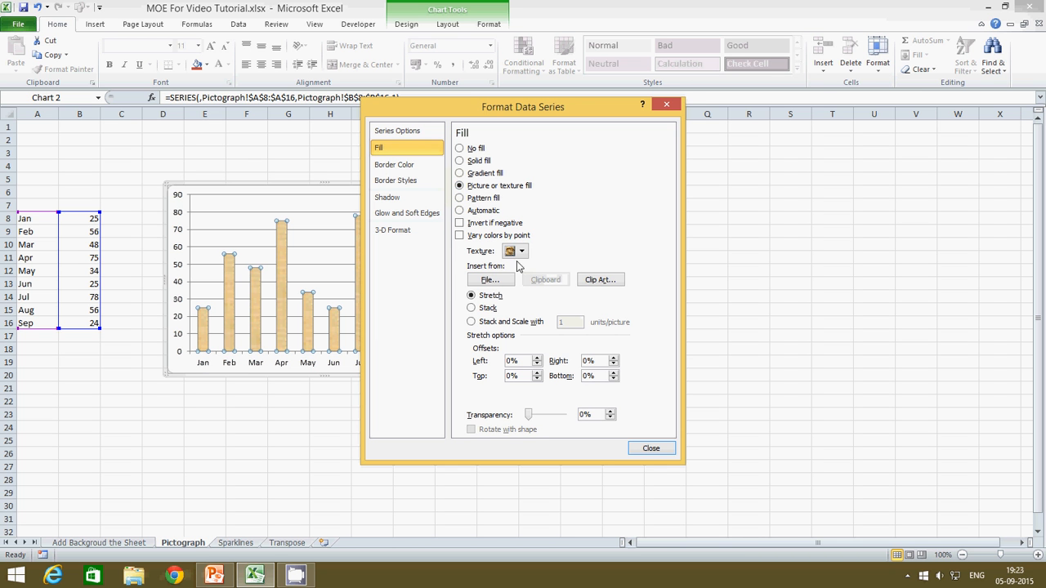
{"action": "left_click", "coordinate": [501, 281]}
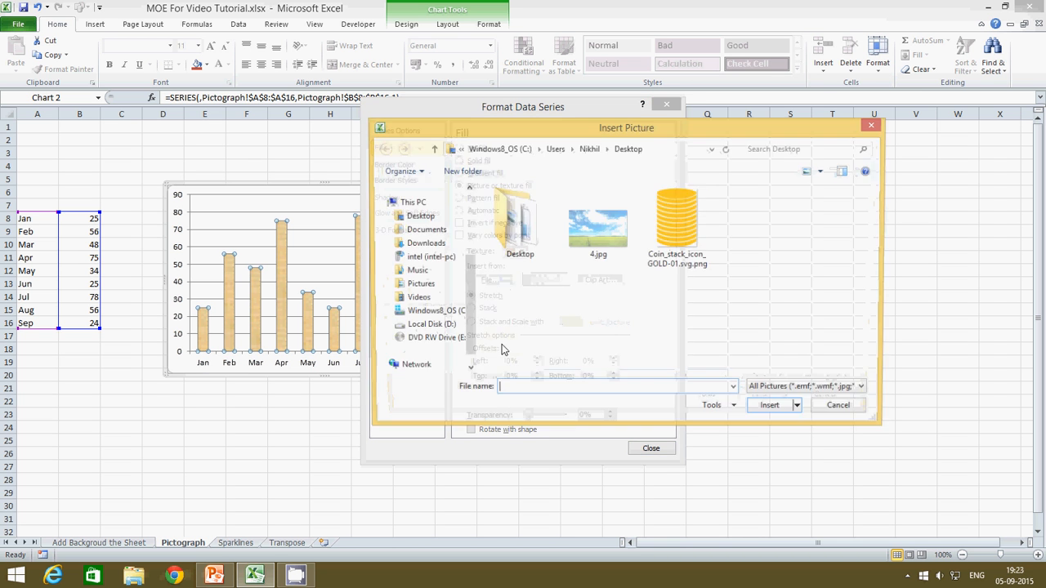
{"action": "left_click", "coordinate": [683, 257]}
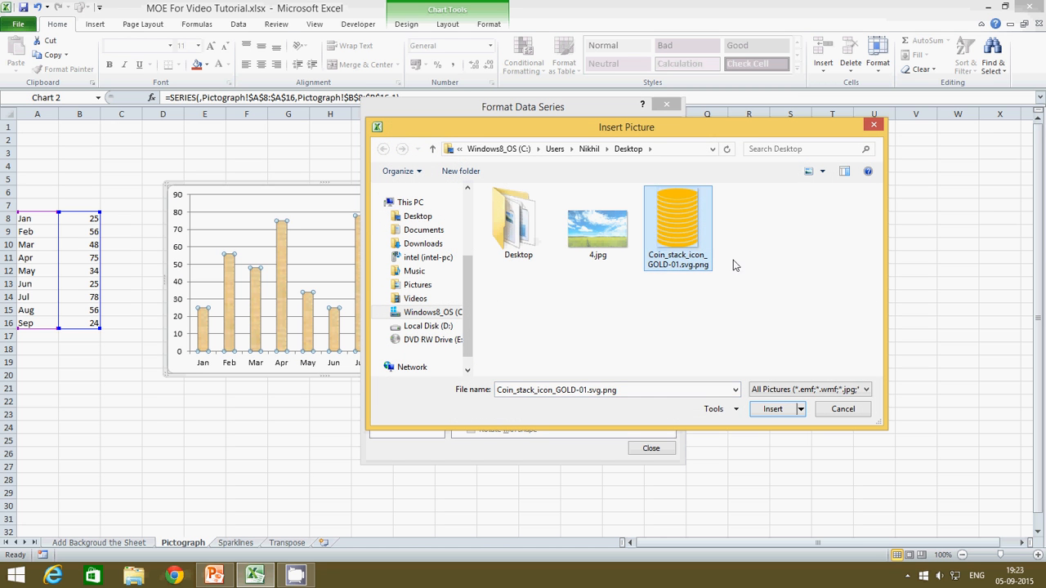
{"action": "left_click", "coordinate": [773, 409]}
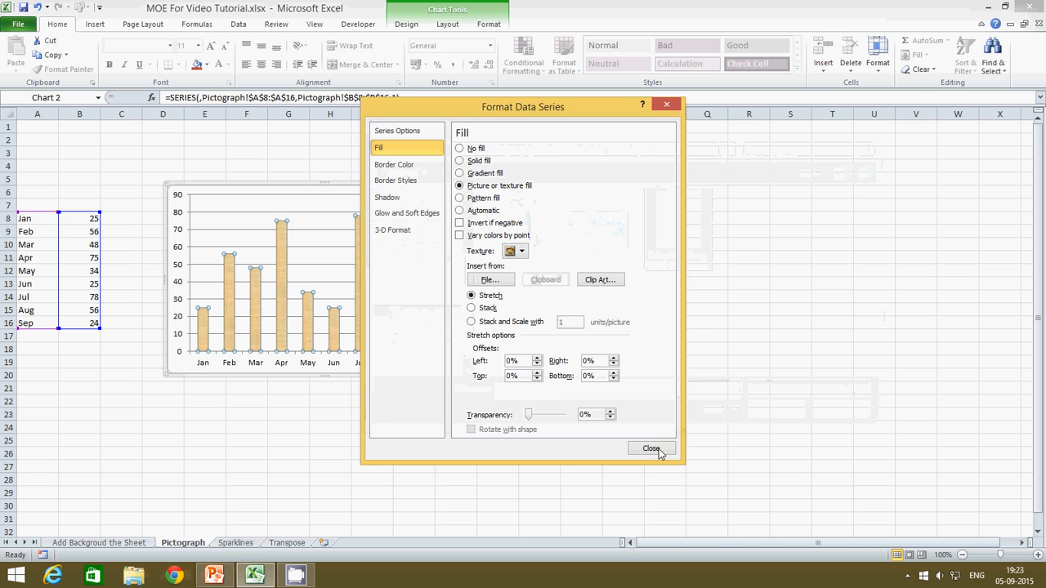
{"action": "left_click", "coordinate": [654, 449]}
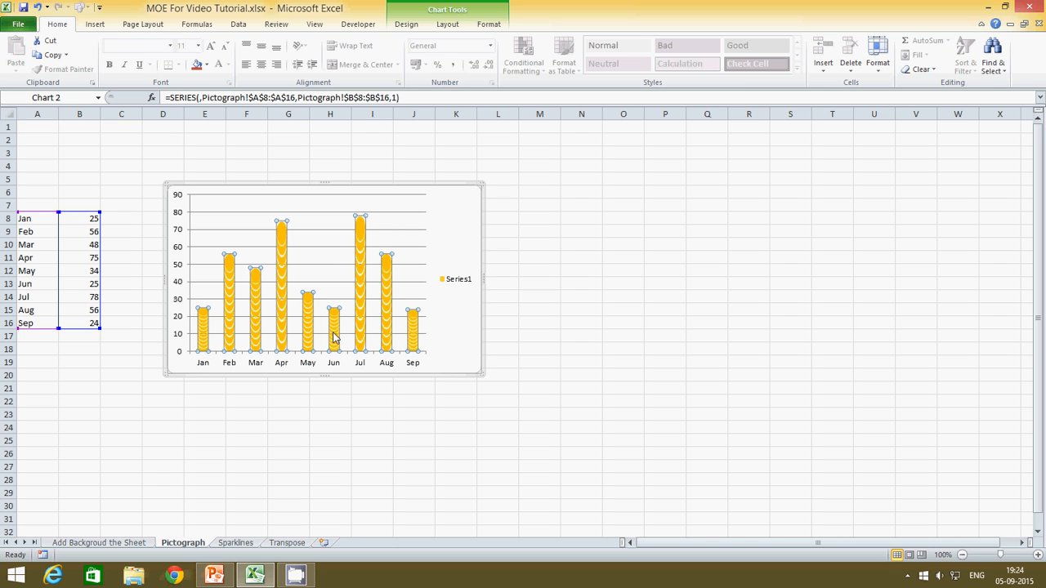
Step: Set the data series picture fill to Stack so that the coin images repeat up each column
{"action": "mouse_move", "coordinate": [333, 337]}
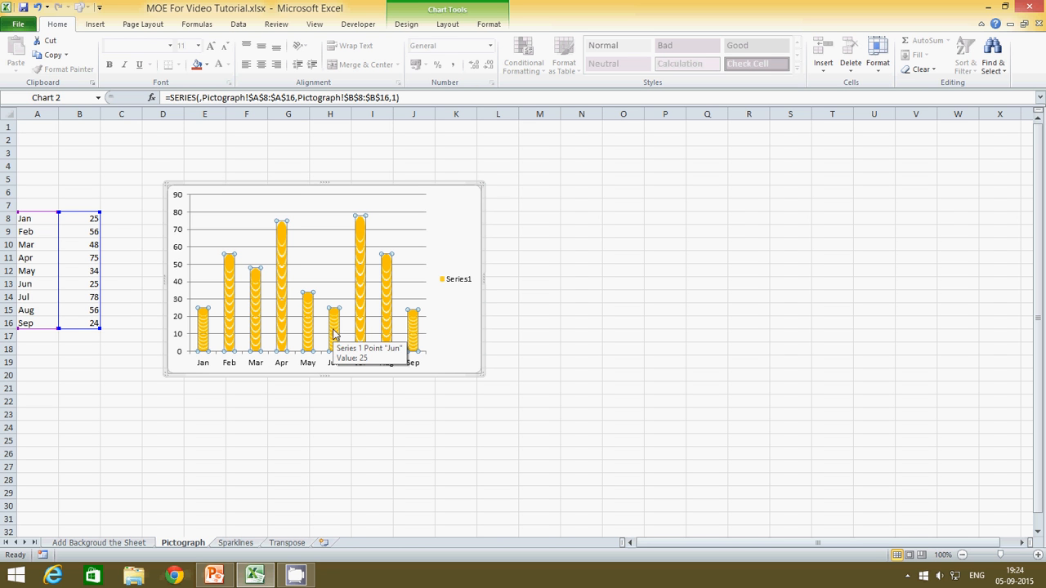
{"action": "right_click", "coordinate": [358, 303]}
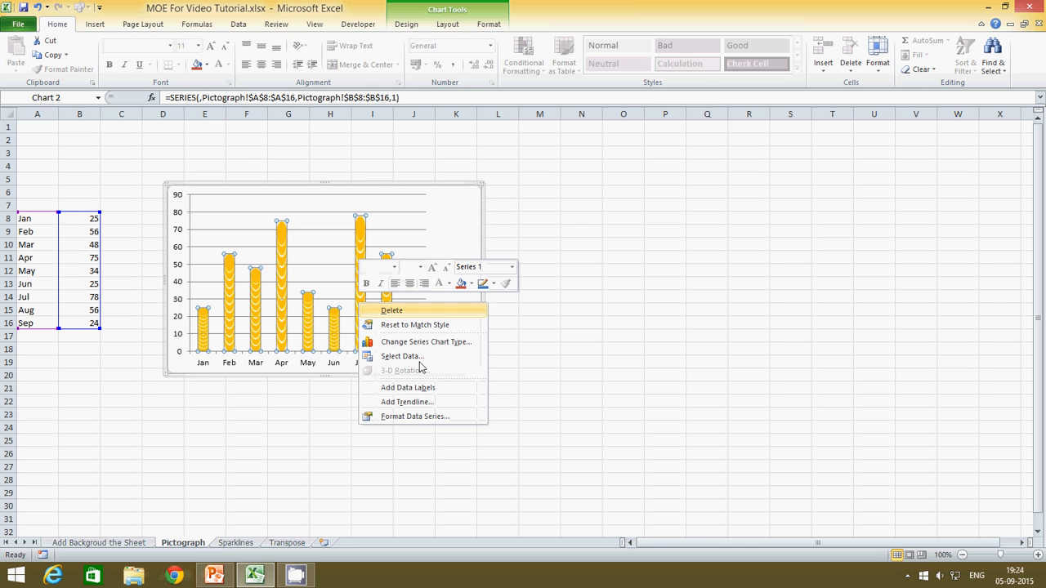
{"action": "left_click", "coordinate": [416, 419]}
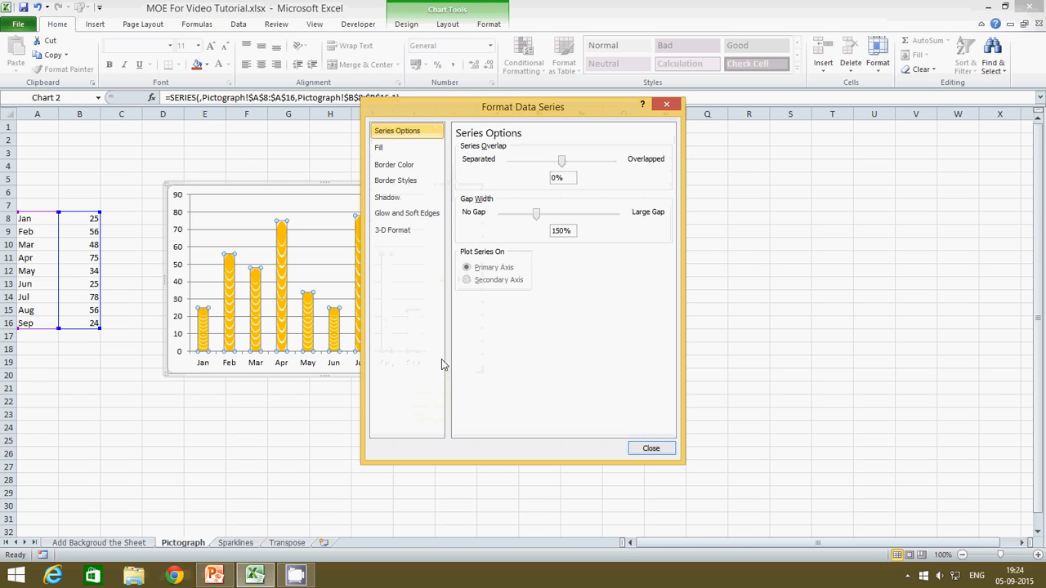
{"action": "left_click", "coordinate": [395, 149]}
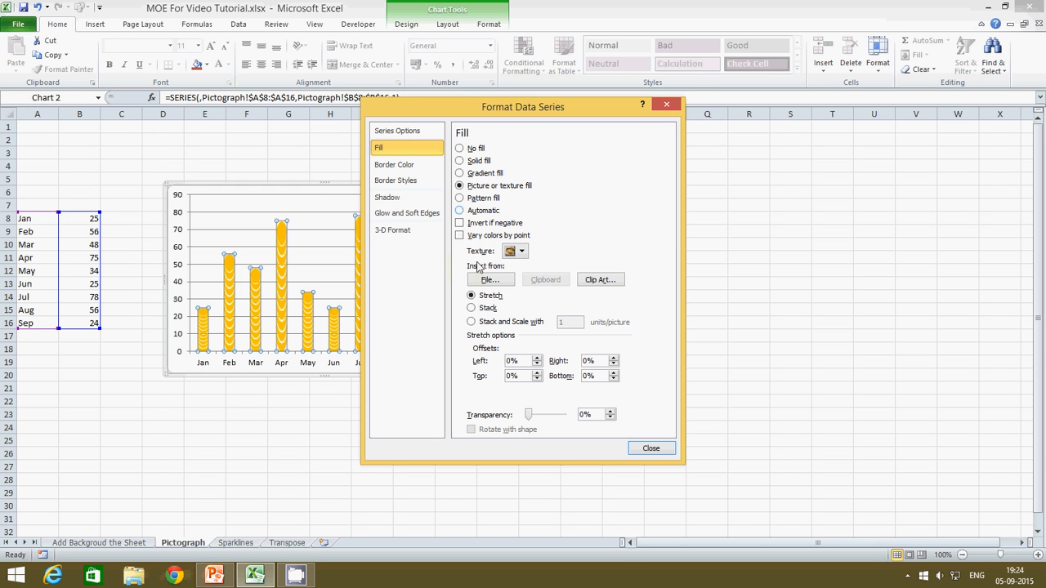
{"action": "left_click", "coordinate": [471, 308]}
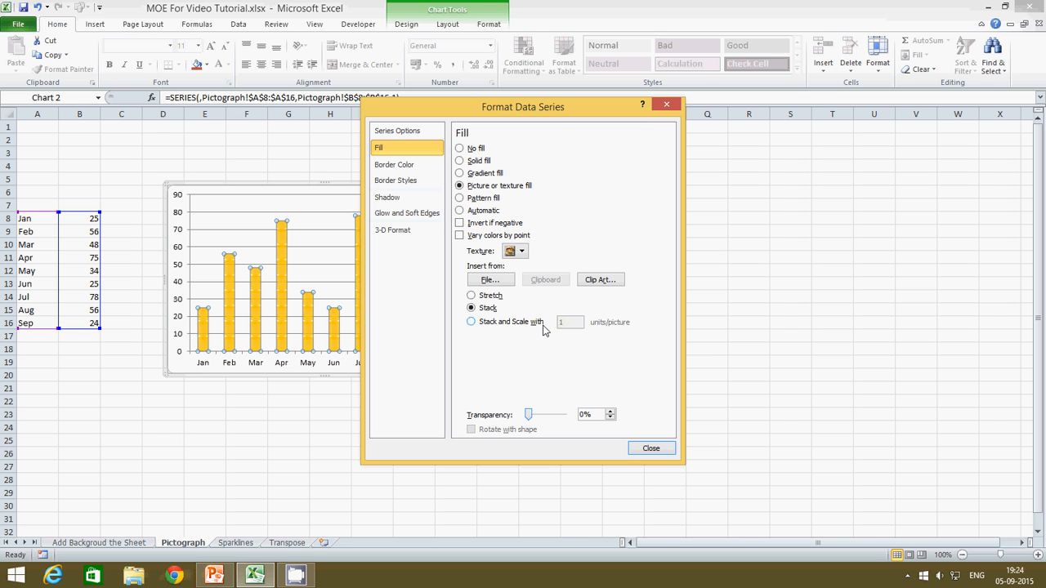
{"action": "left_click", "coordinate": [651, 449]}
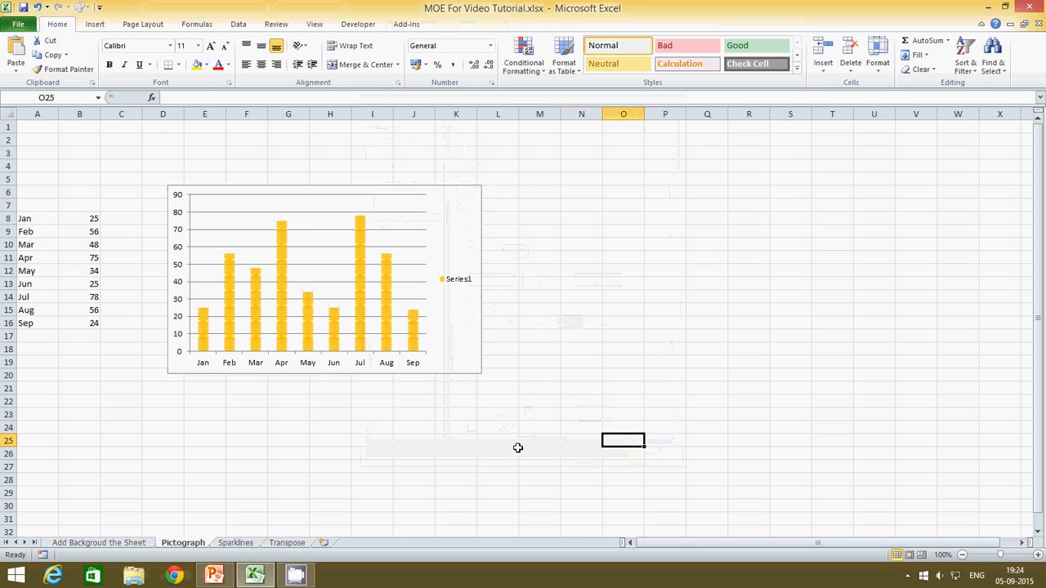
{"action": "left_click", "coordinate": [481, 439]}
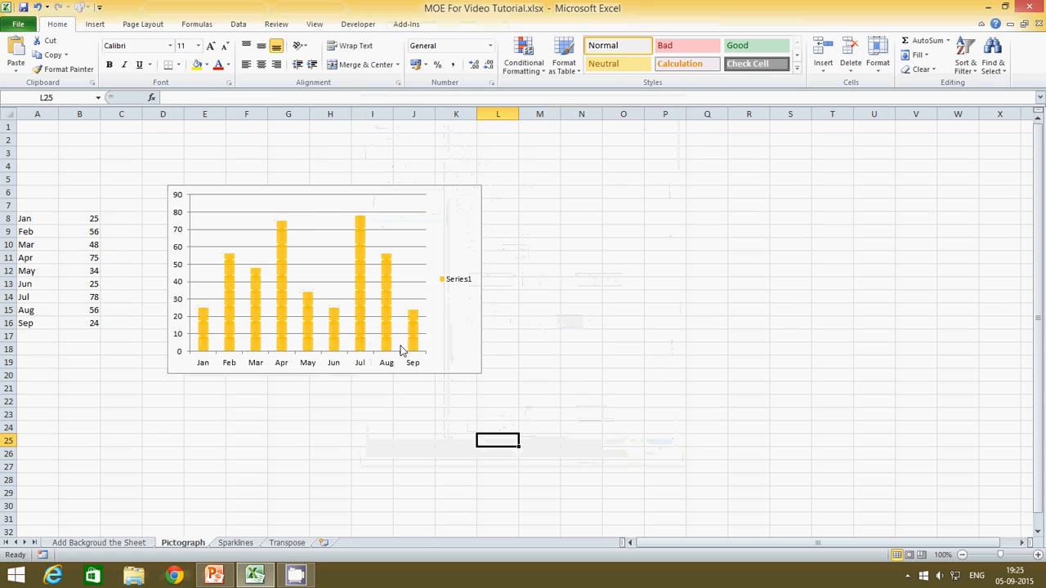
Step: Fill the chart area with the picture 4.jpg from the Desktop
{"action": "right_click", "coordinate": [463, 337]}
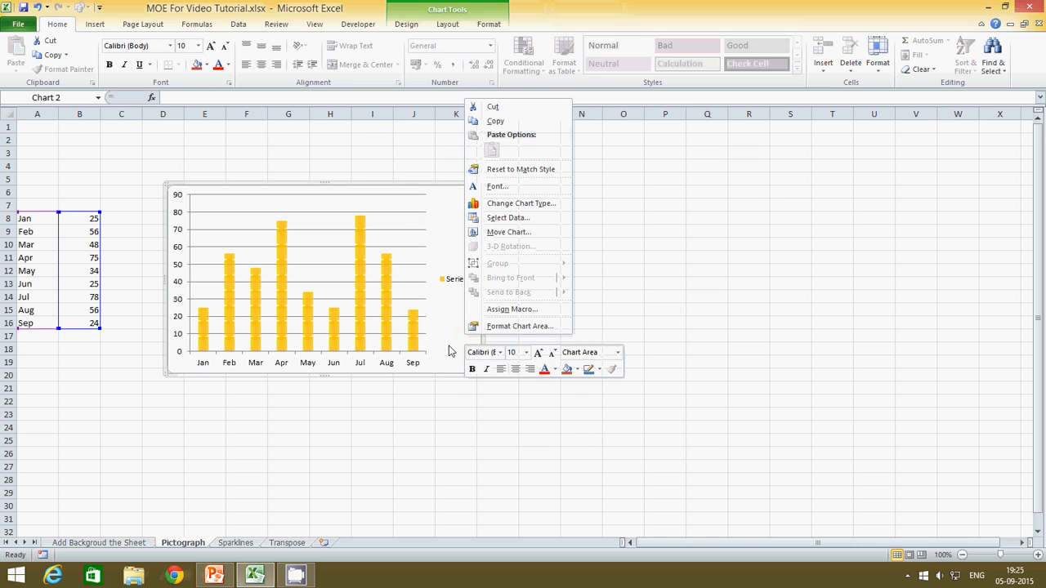
{"action": "left_click", "coordinate": [456, 346]}
{"action": "right_click", "coordinate": [456, 346]}
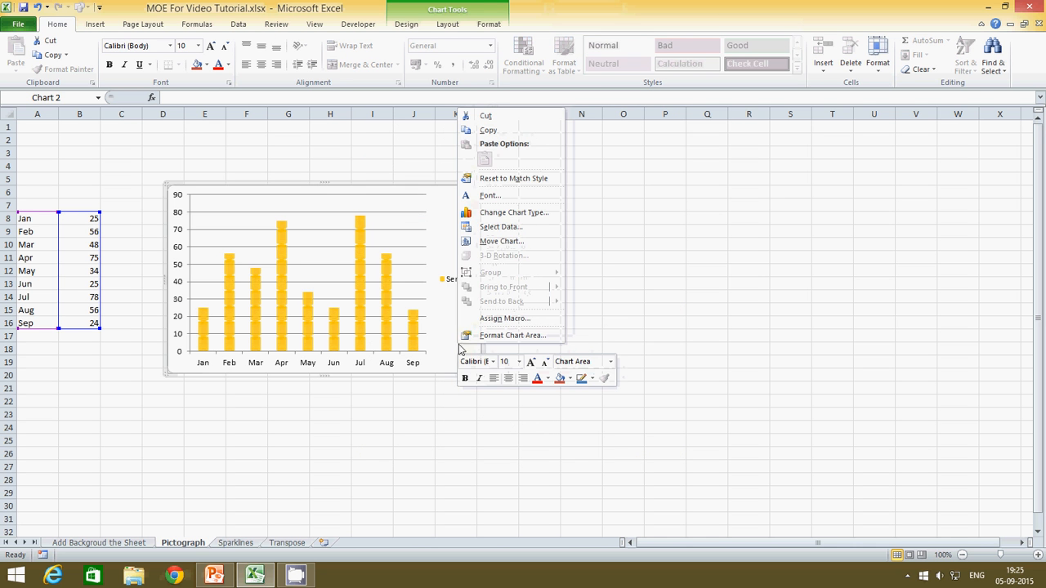
{"action": "left_click", "coordinate": [513, 338]}
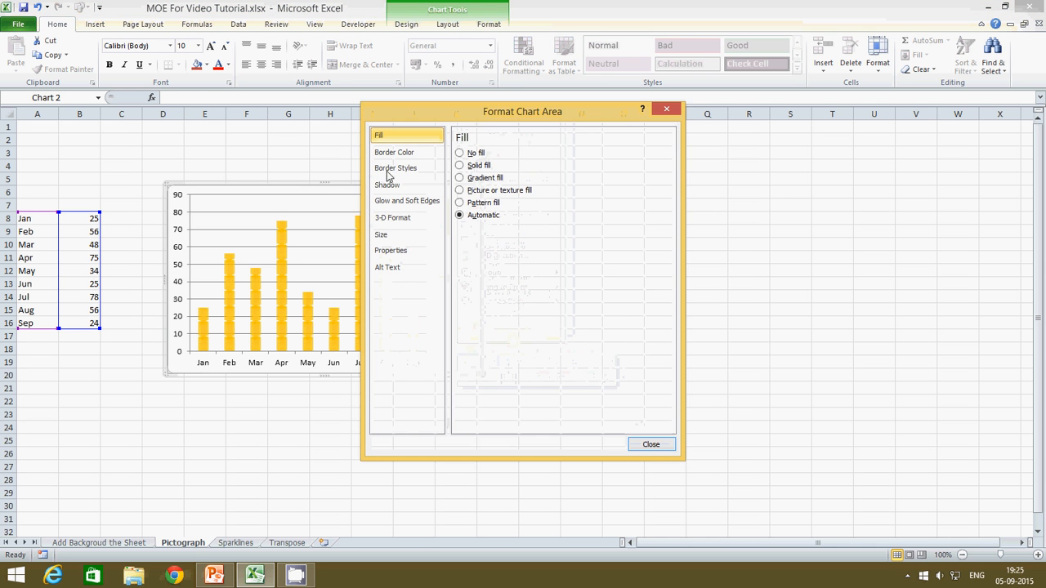
{"action": "left_click", "coordinate": [515, 192]}
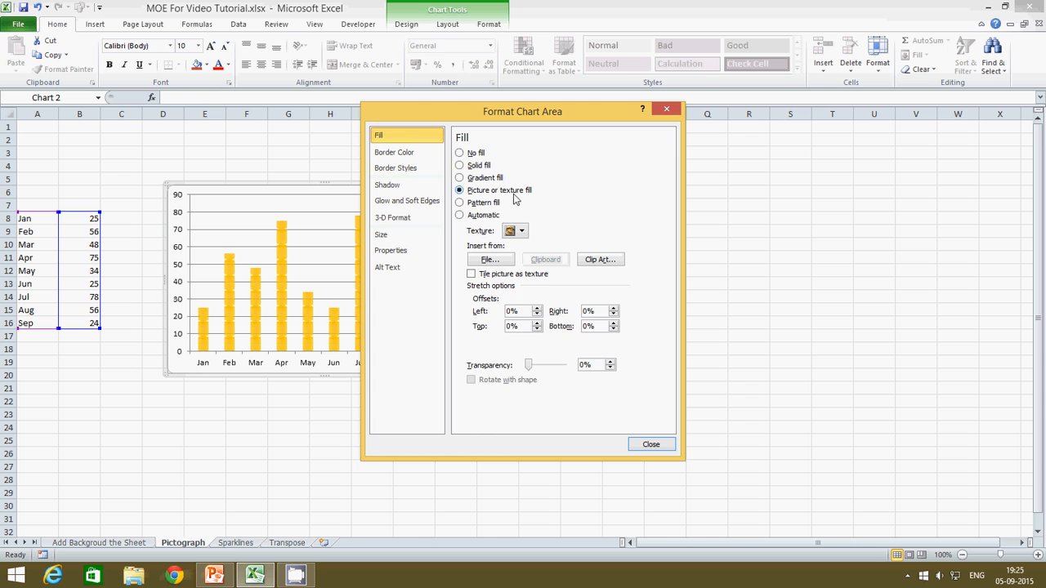
{"action": "left_click", "coordinate": [490, 260]}
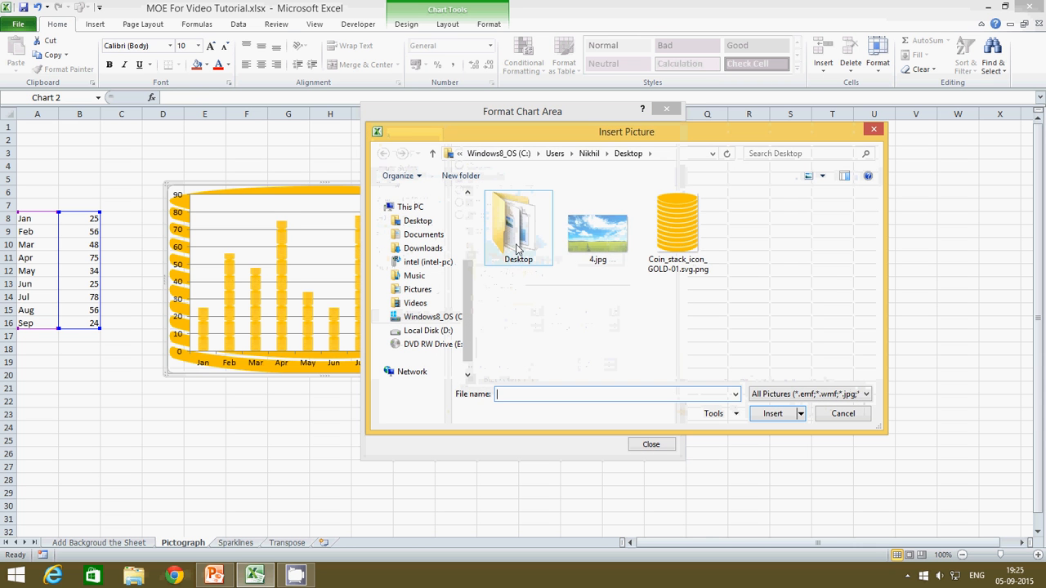
{"action": "left_click", "coordinate": [570, 223]}
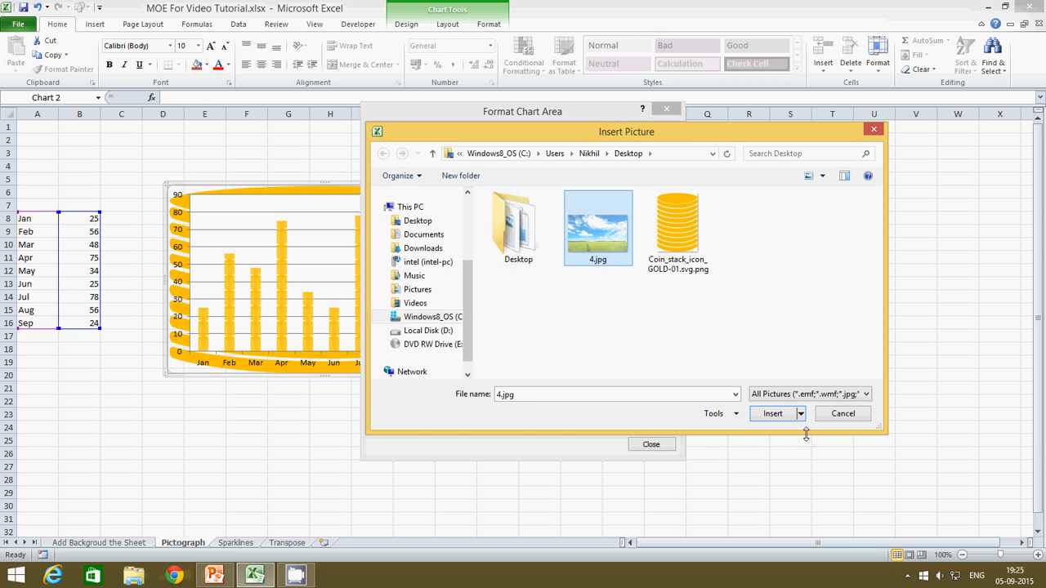
{"action": "left_click", "coordinate": [774, 414]}
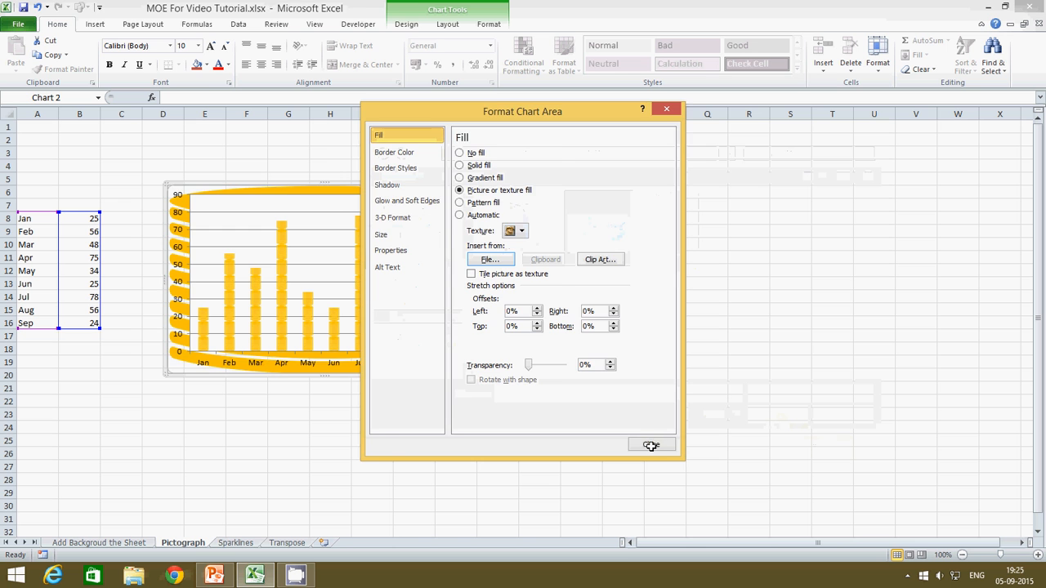
{"action": "left_click", "coordinate": [651, 445]}
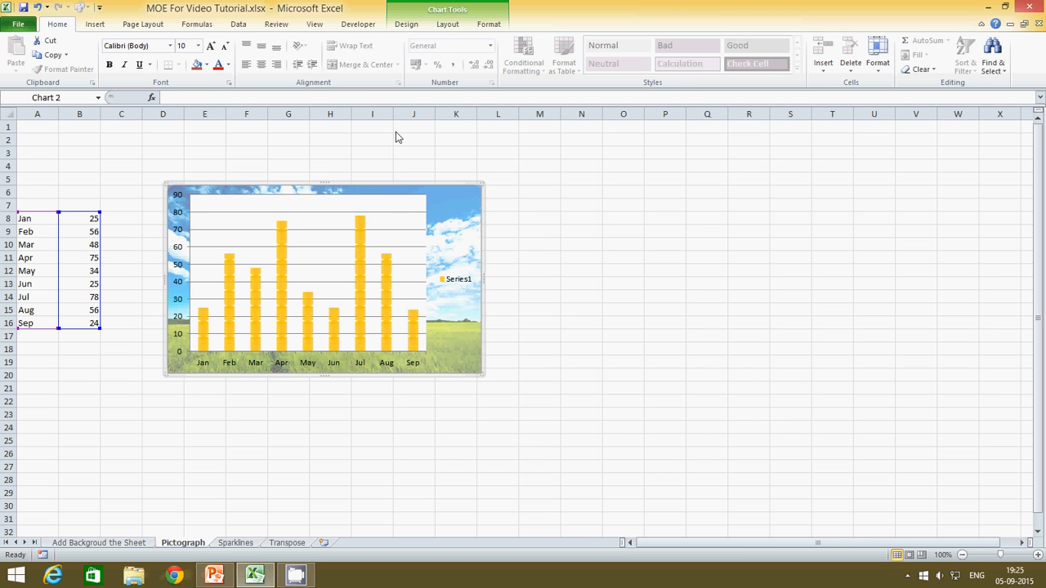
Step: Set the plot area to No fill so the chart area picture shows behind the columns
{"action": "left_click", "coordinate": [385, 208]}
{"action": "right_click", "coordinate": [384, 208]}
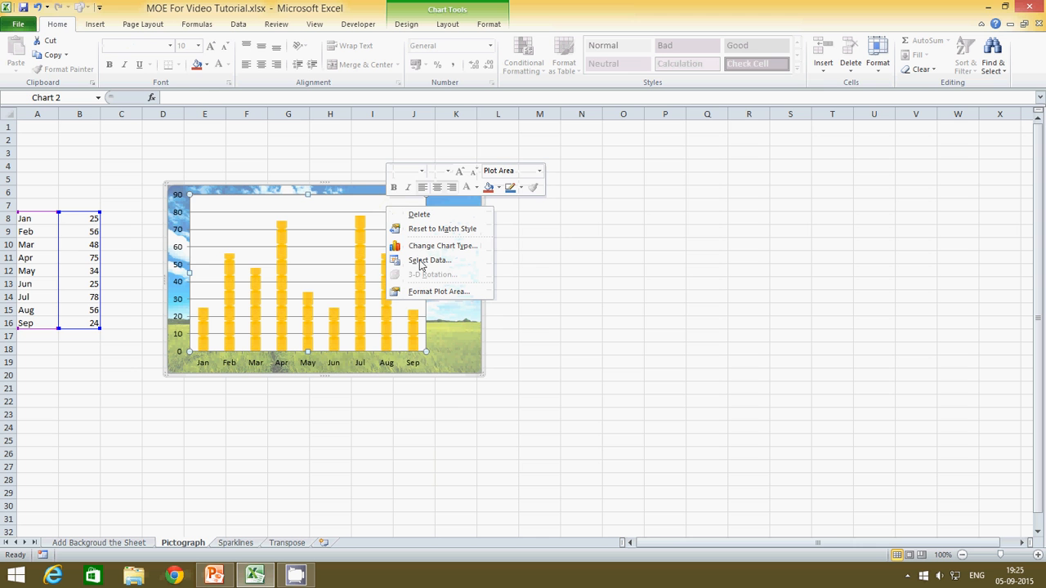
{"action": "left_click", "coordinate": [436, 292]}
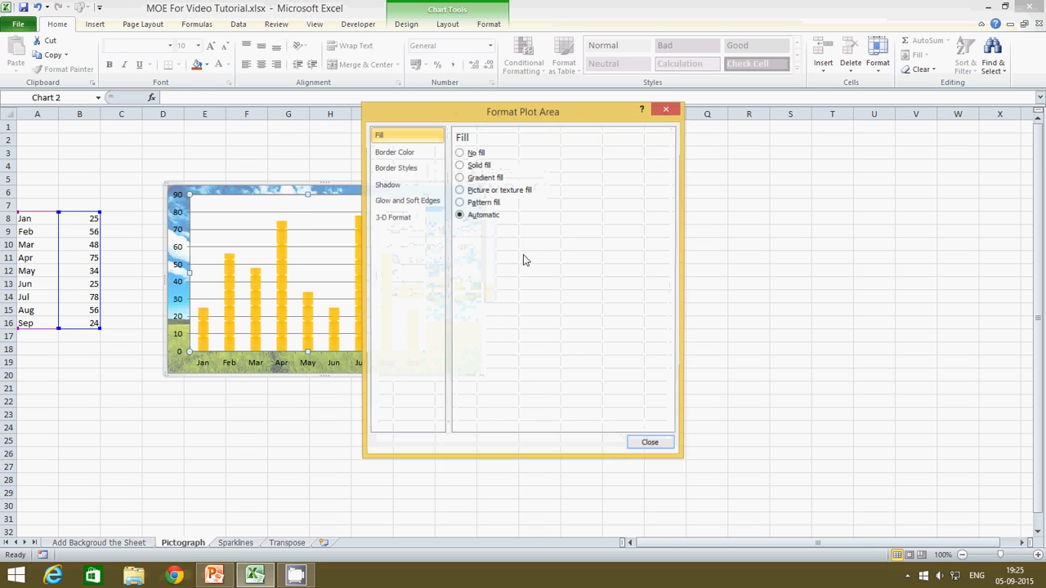
{"action": "left_click", "coordinate": [473, 192]}
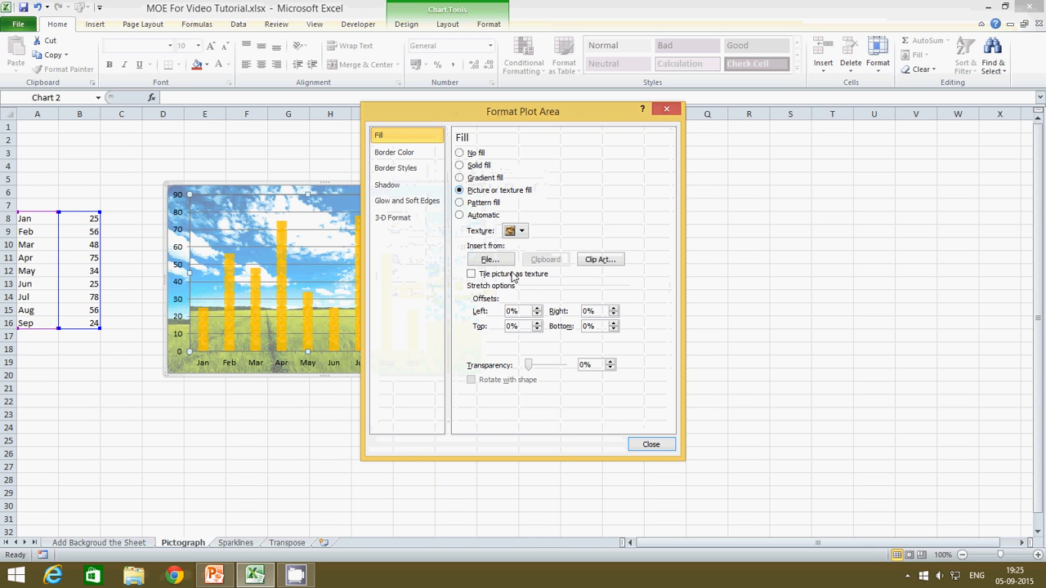
{"action": "left_click", "coordinate": [490, 260]}
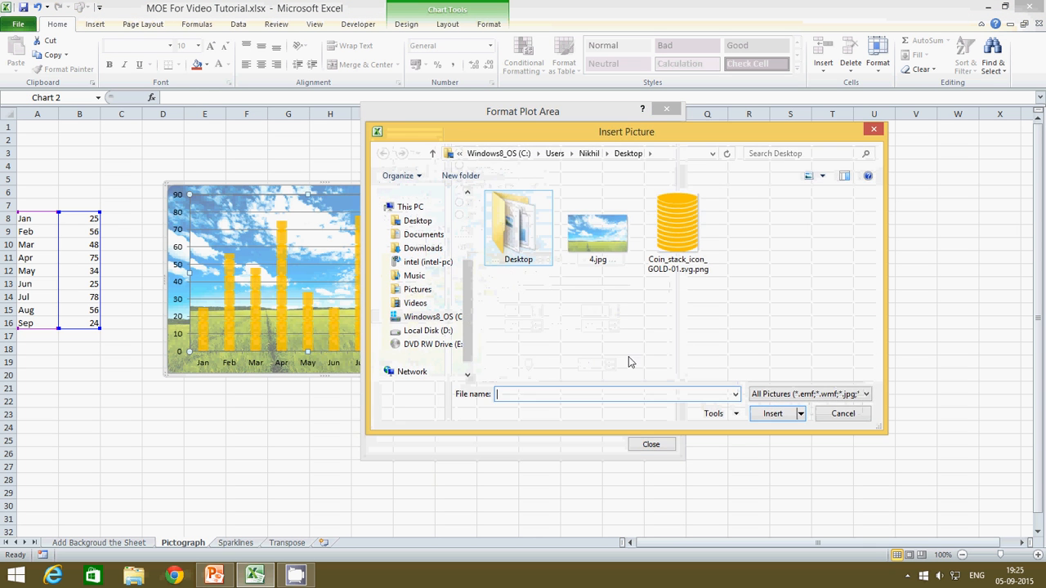
{"action": "left_click", "coordinate": [842, 413]}
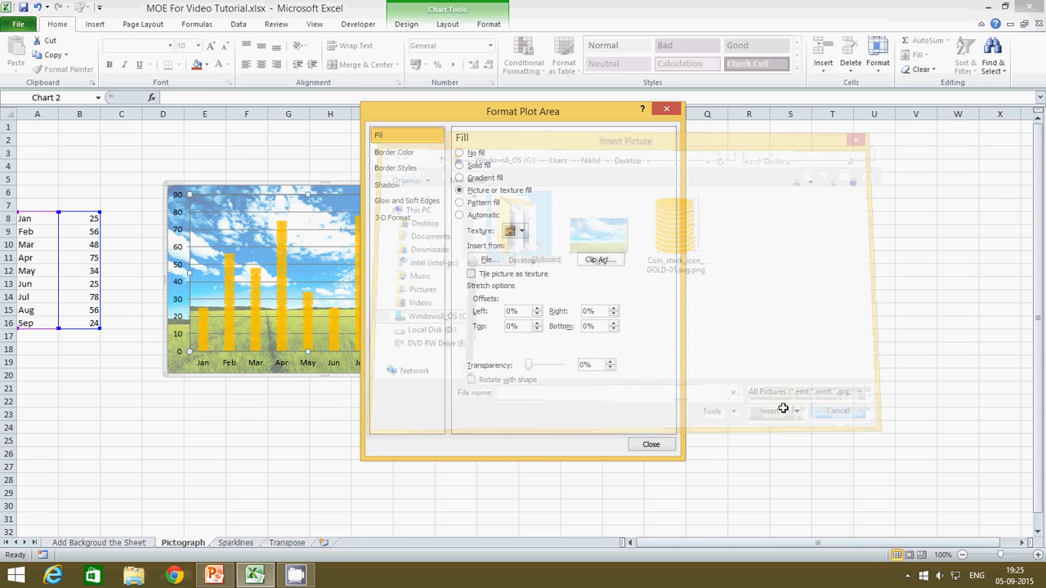
{"action": "left_click", "coordinate": [460, 153]}
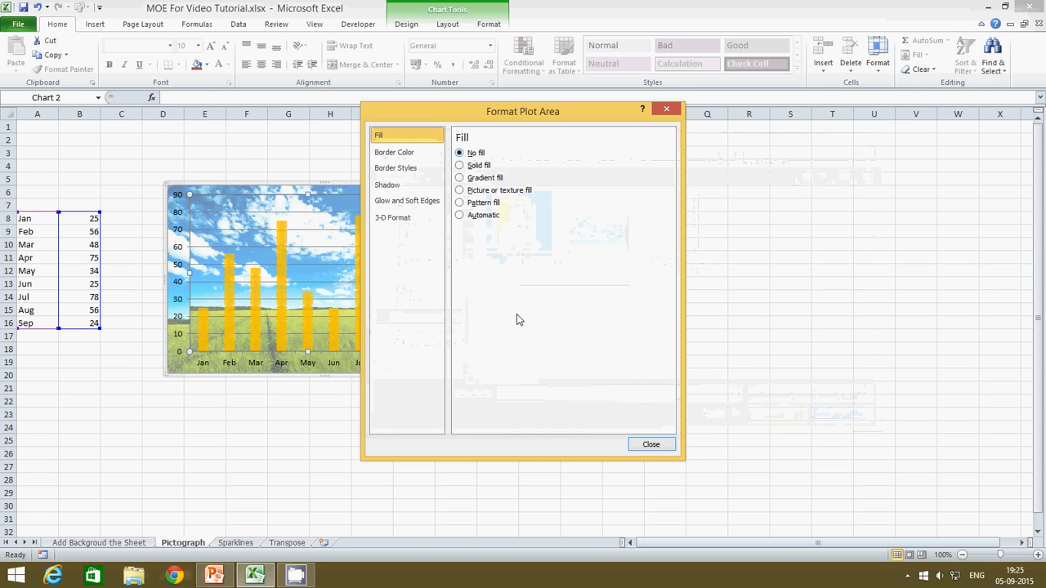
{"action": "left_click", "coordinate": [659, 449]}
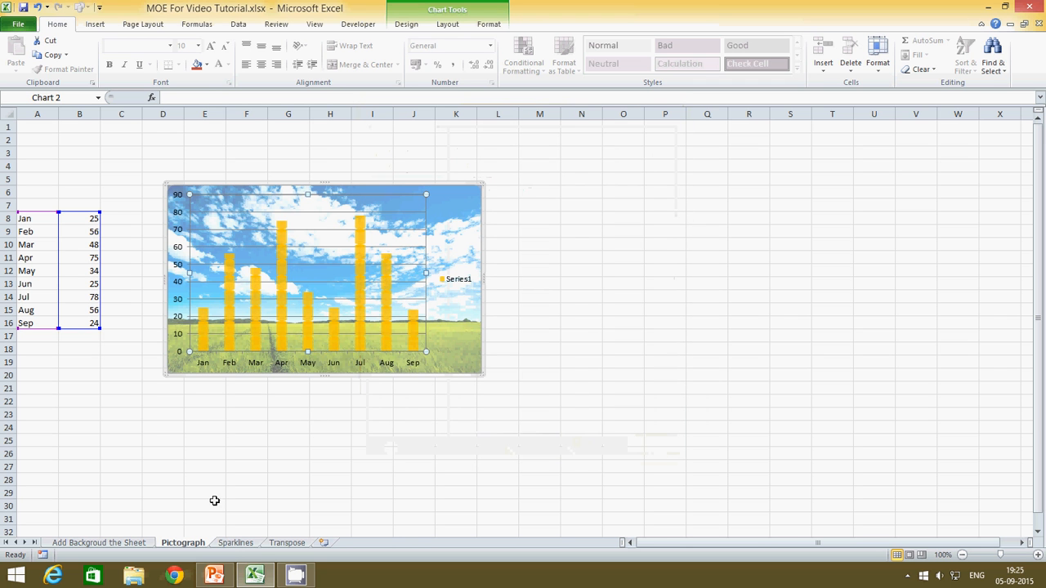
{"action": "left_click", "coordinate": [330, 414]}
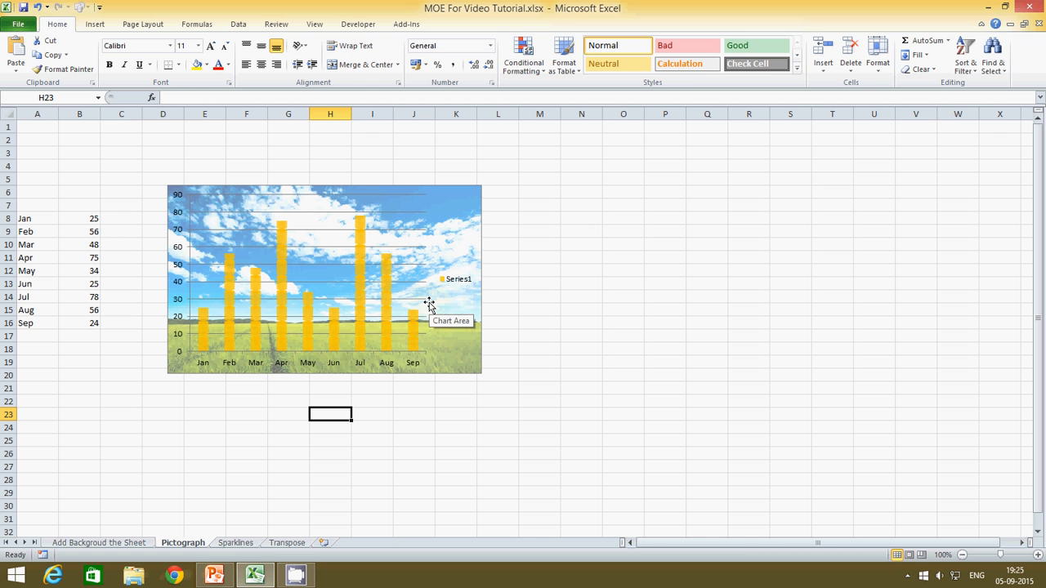
Step: Switch to the PowerPoint slide show, advance to the Sparklines Microcharts slide, and return to Excel
{"action": "key", "text": "alt+Tab"}
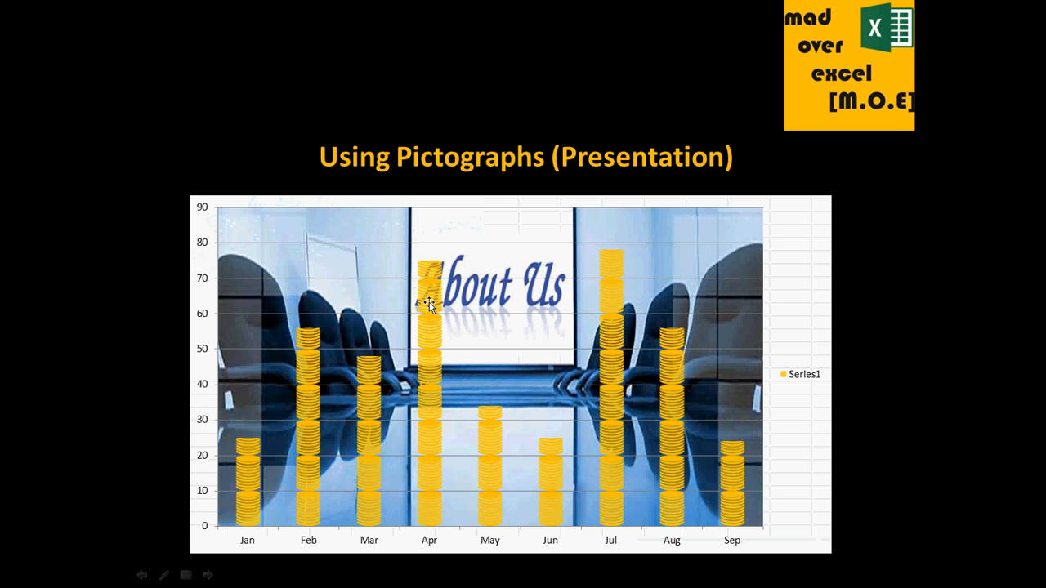
{"action": "left_click", "coordinate": [429, 302]}
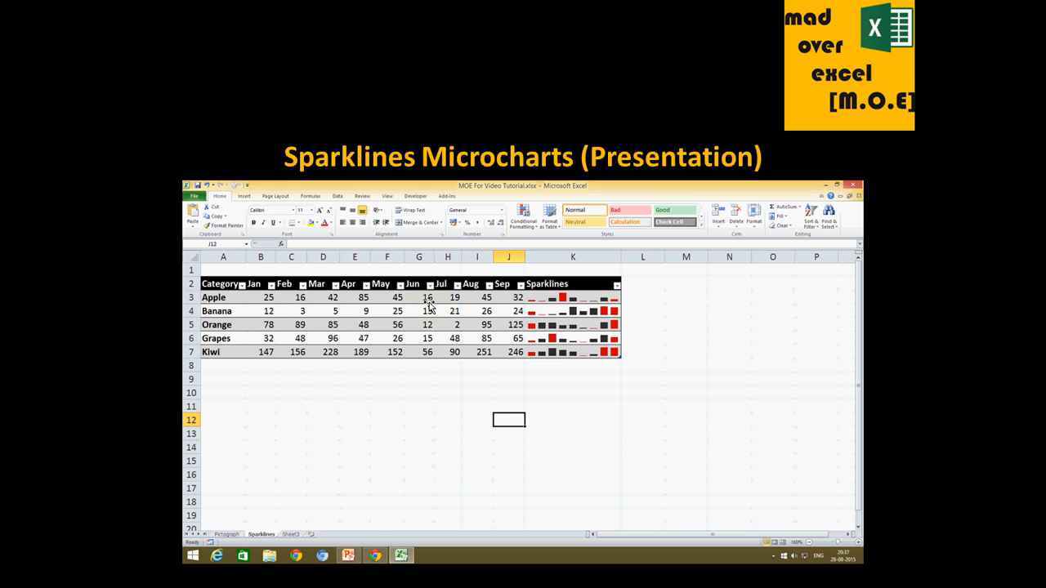
{"action": "key", "text": "alt+Tab"}
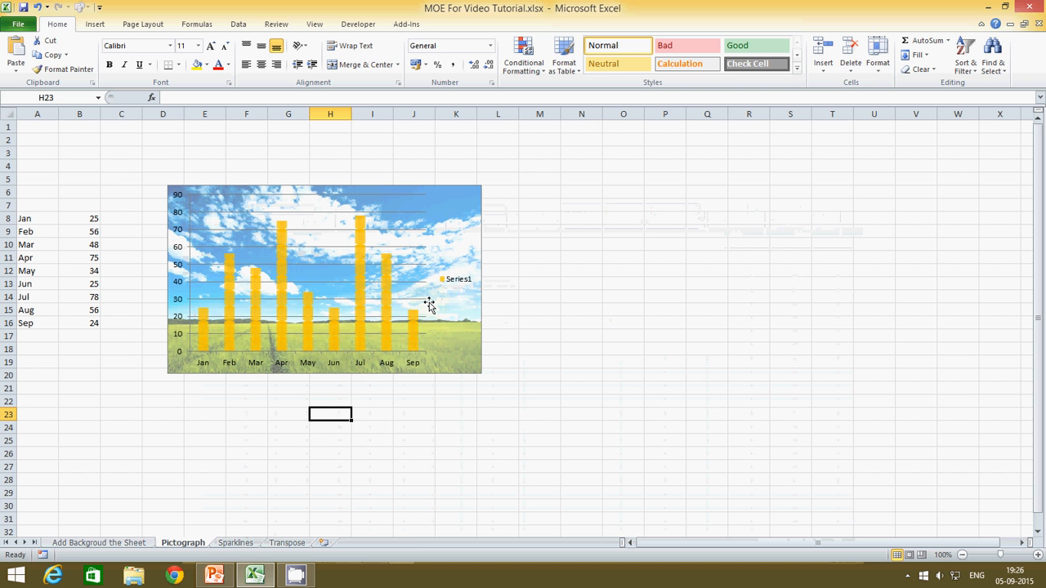
Step: Open the Sparklines sheet and examine the monthly fruit figures, starting with the Apple row in B3:J3
{"action": "left_click", "coordinate": [237, 543]}
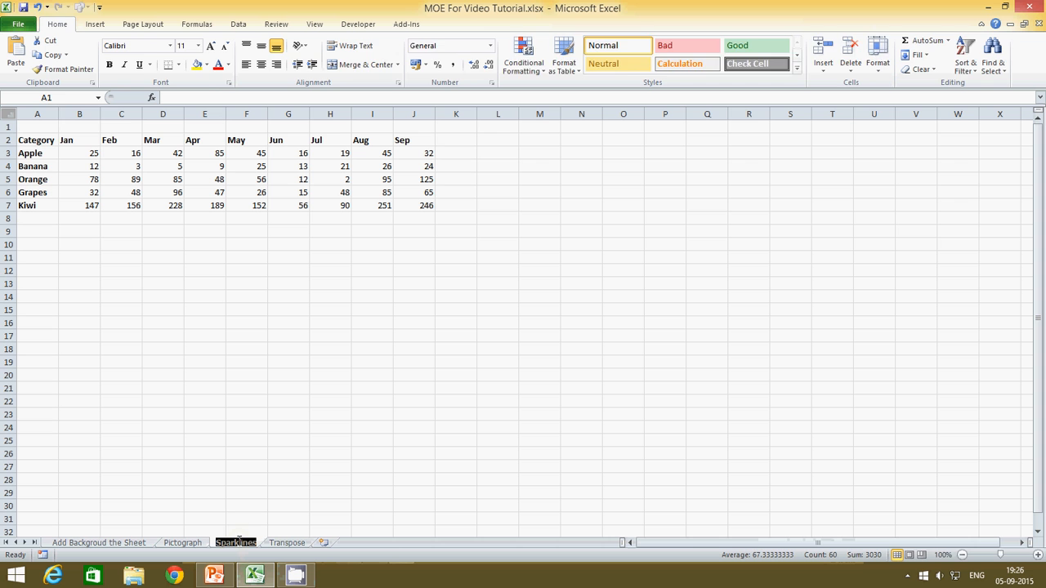
{"action": "left_click", "coordinate": [186, 282]}
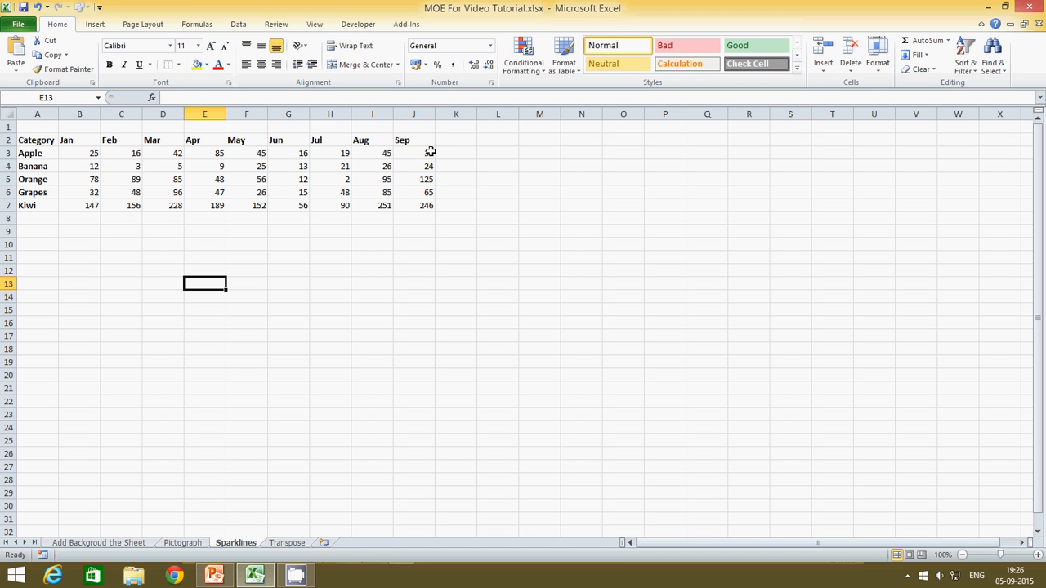
{"action": "left_click", "coordinate": [87, 153]}
{"action": "left_click", "coordinate": [164, 179]}
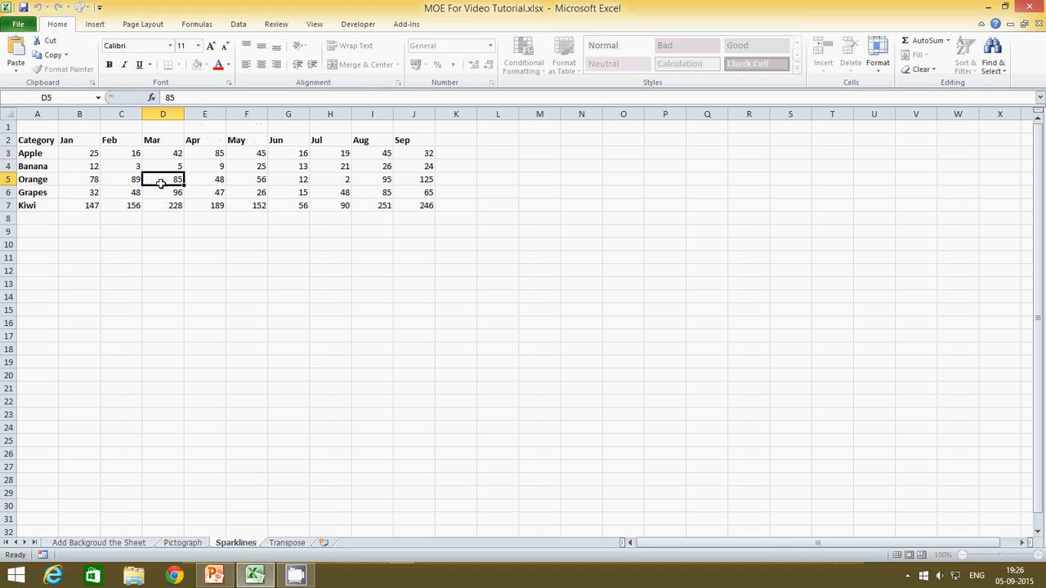
{"action": "left_click_drag", "start_coordinate": [78, 153], "coordinate": [417, 154]}
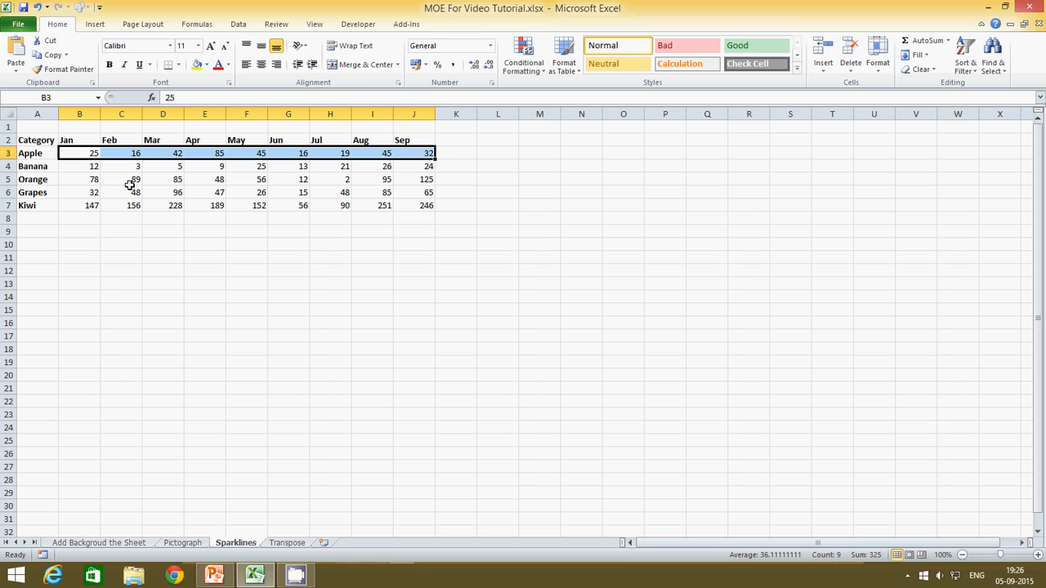
{"action": "left_click", "coordinate": [450, 152]}
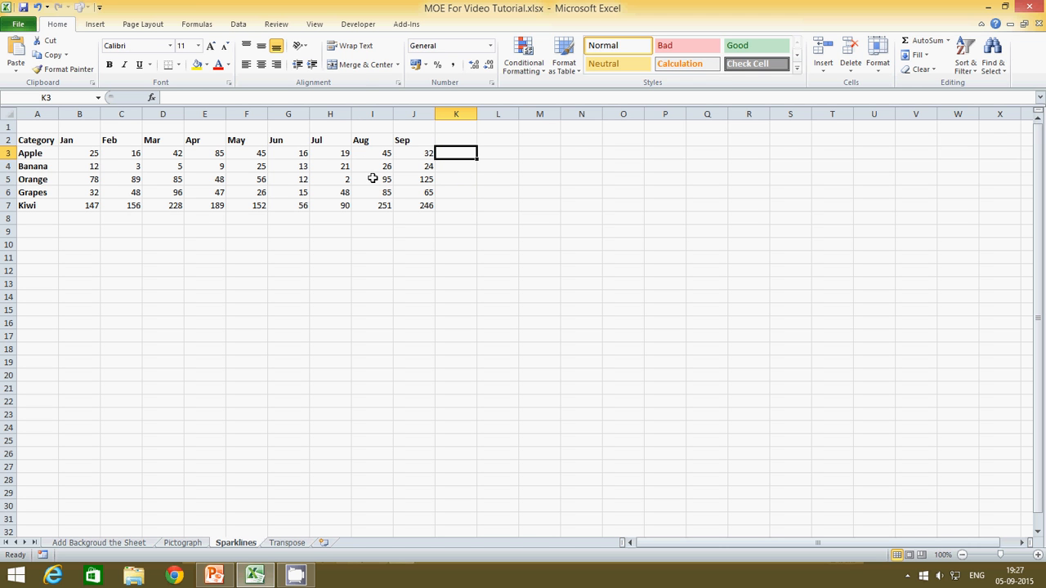
{"action": "left_click", "coordinate": [329, 255]}
Step: Insert line sparklines for the data range B3:J7 into the location range K3:K7
{"action": "left_click_drag", "start_coordinate": [82, 157], "coordinate": [419, 211]}
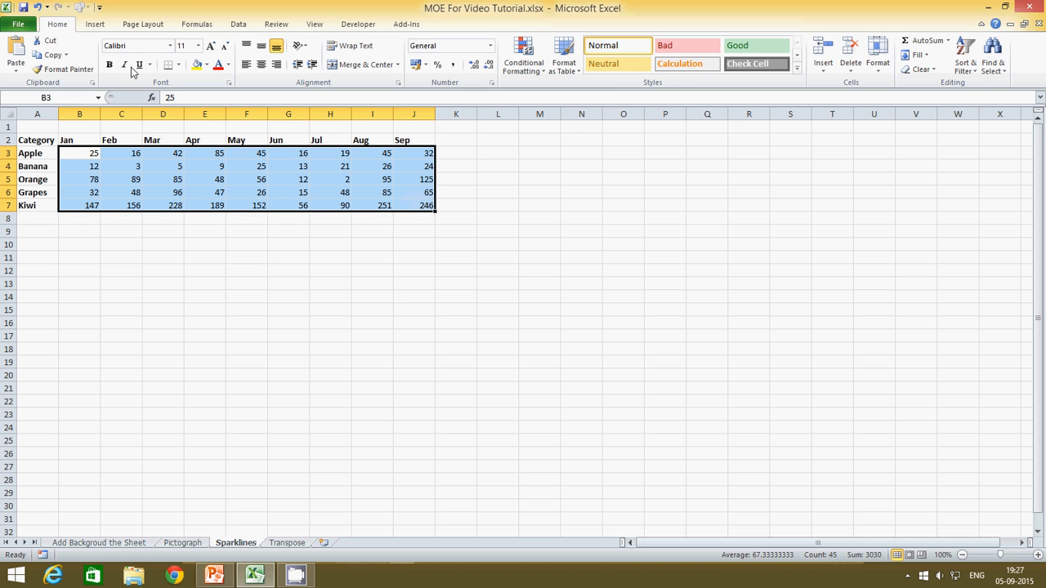
{"action": "left_click", "coordinate": [103, 26]}
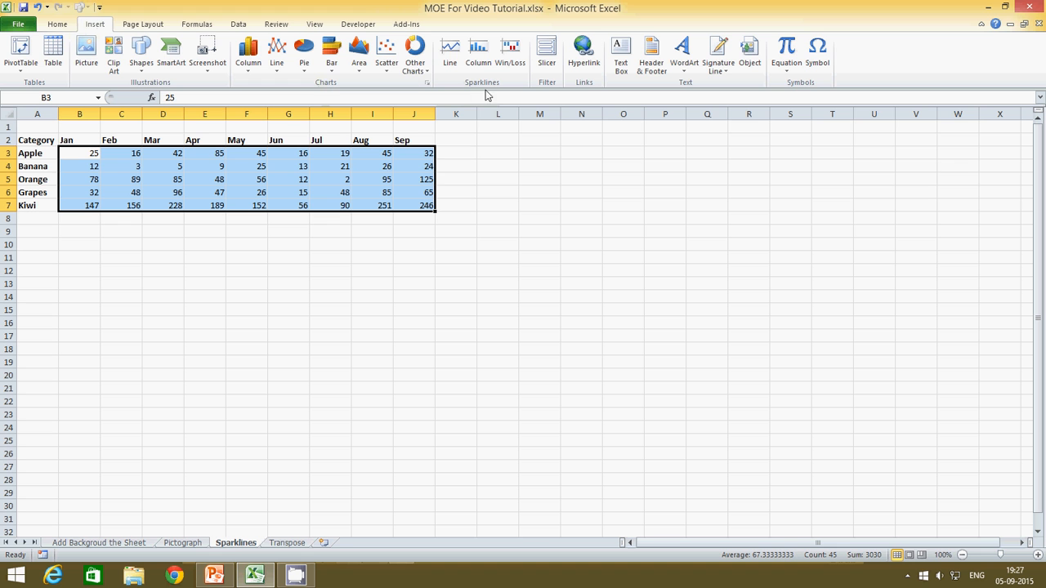
{"action": "left_click", "coordinate": [450, 51]}
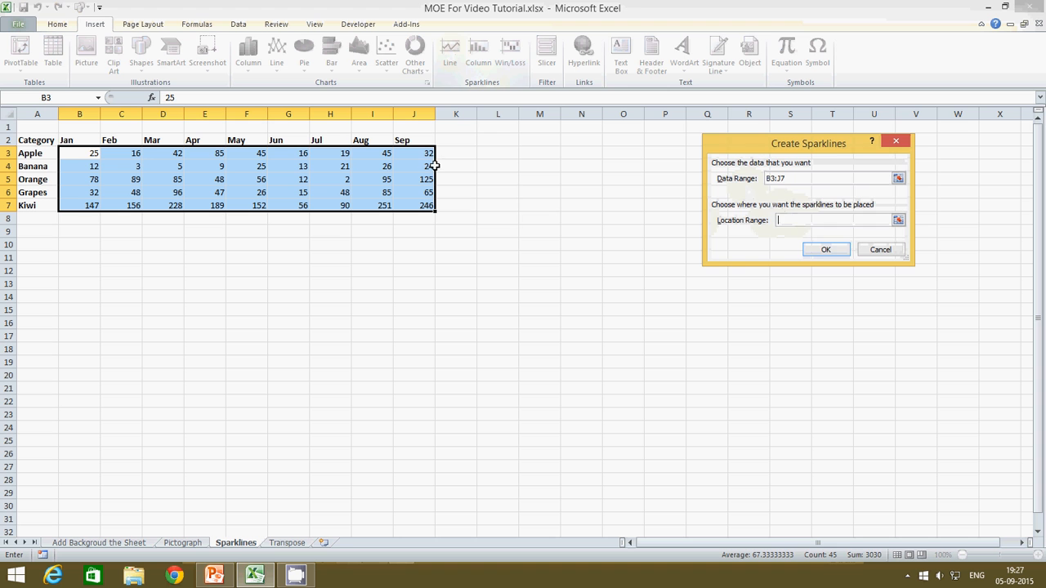
{"action": "left_click_drag", "start_coordinate": [450, 154], "coordinate": [450, 203]}
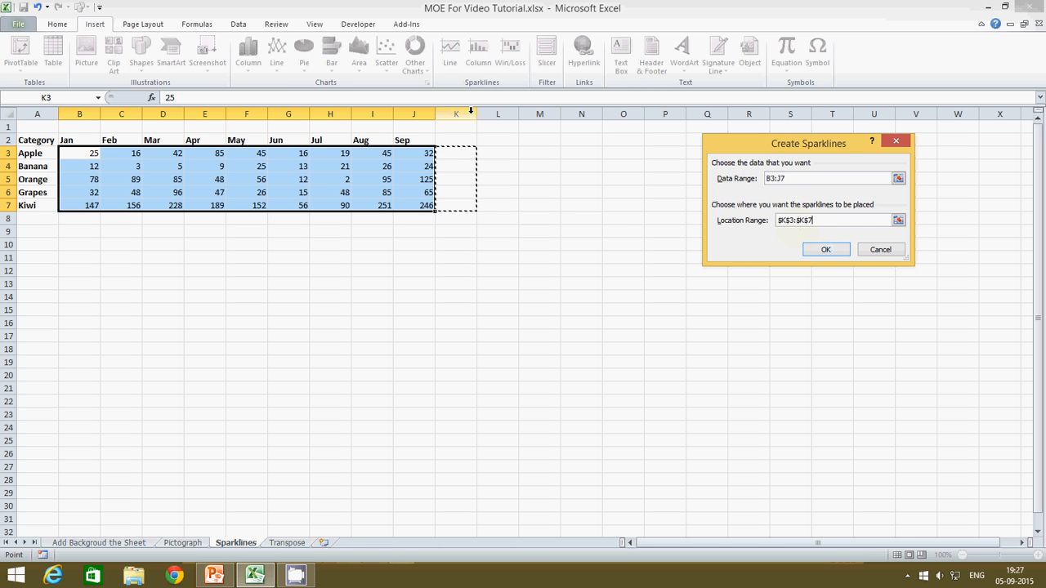
{"action": "left_click", "coordinate": [814, 257]}
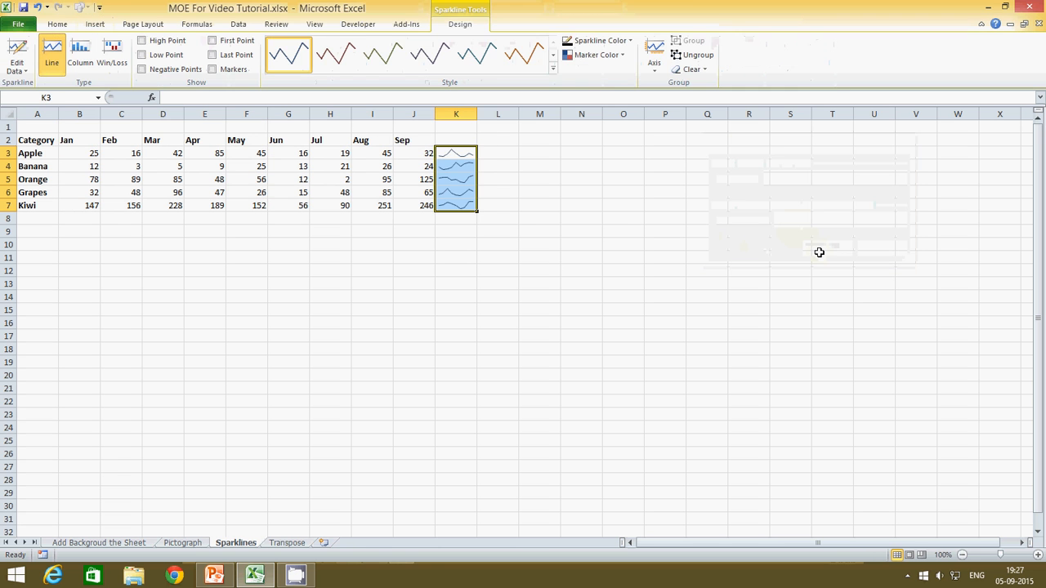
{"action": "left_click", "coordinate": [381, 245]}
{"action": "left_click", "coordinate": [471, 166]}
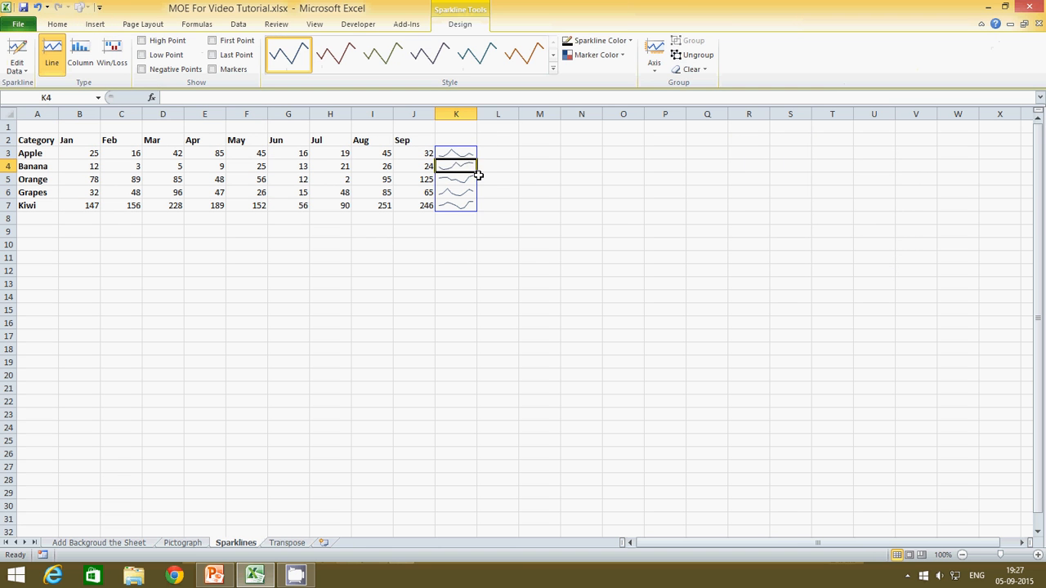
{"action": "left_click", "coordinate": [540, 191]}
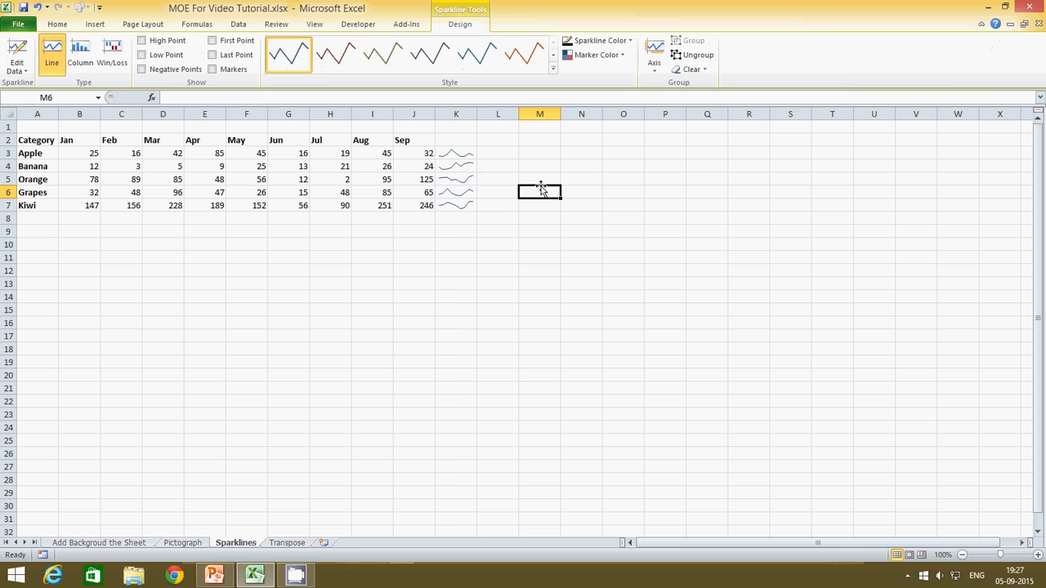
Step: Convert the sparklines in K3:K7 to the Column type and apply a red sparkline style
{"action": "left_click", "coordinate": [463, 183]}
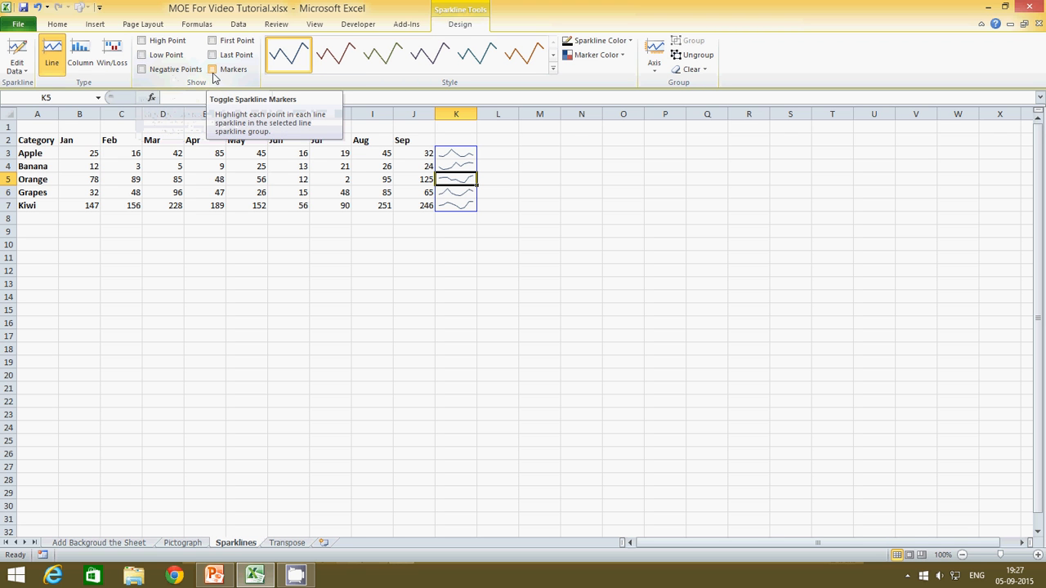
{"action": "left_click", "coordinate": [73, 62]}
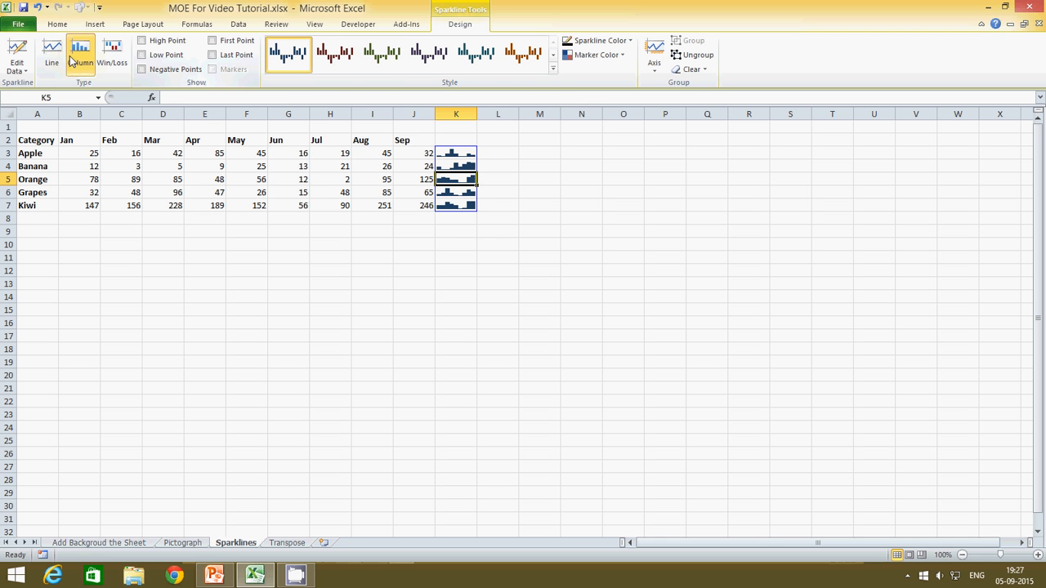
{"action": "left_click", "coordinate": [554, 70]}
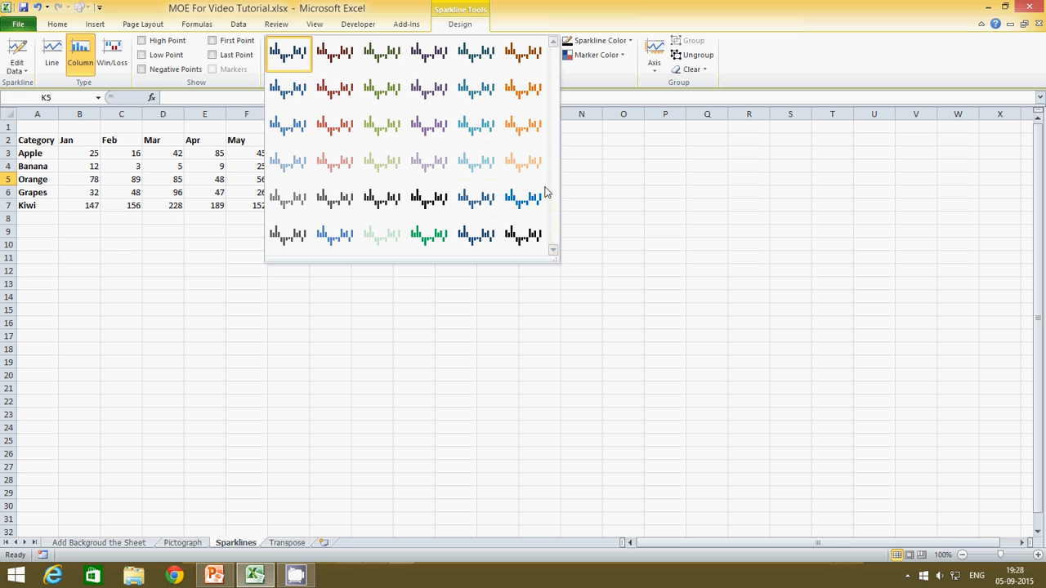
{"action": "left_click", "coordinate": [343, 101]}
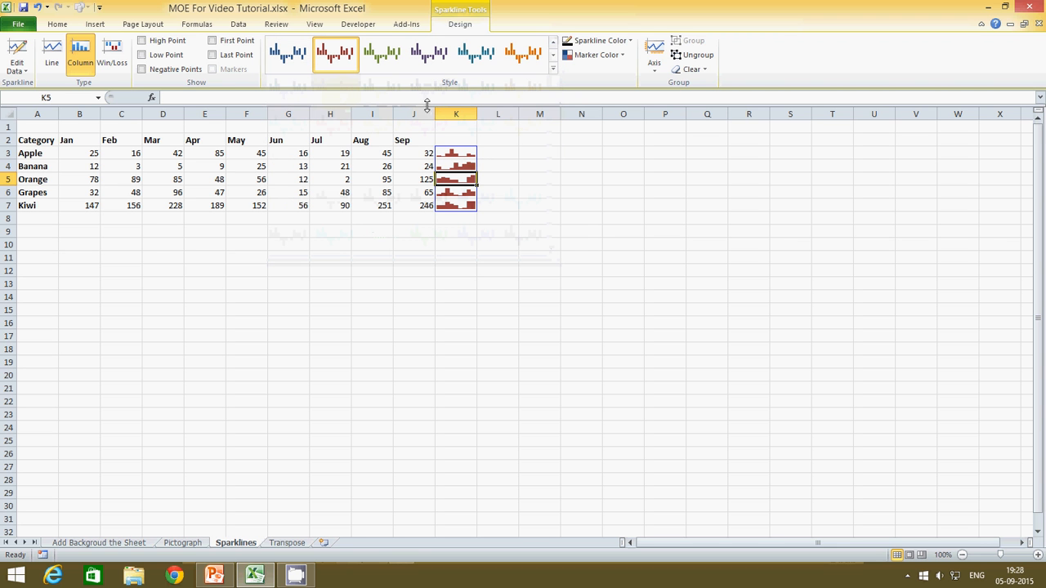
Step: Highlight the High, Low, First and Last Points in the sparklines and apply the teal style with orange highlights
{"action": "left_click", "coordinate": [143, 41]}
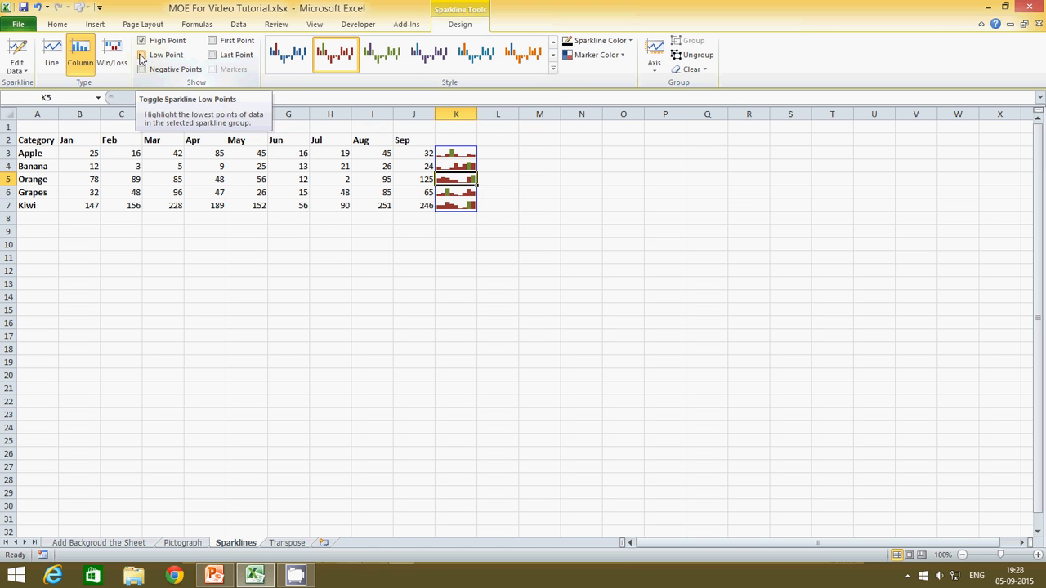
{"action": "left_click", "coordinate": [142, 55]}
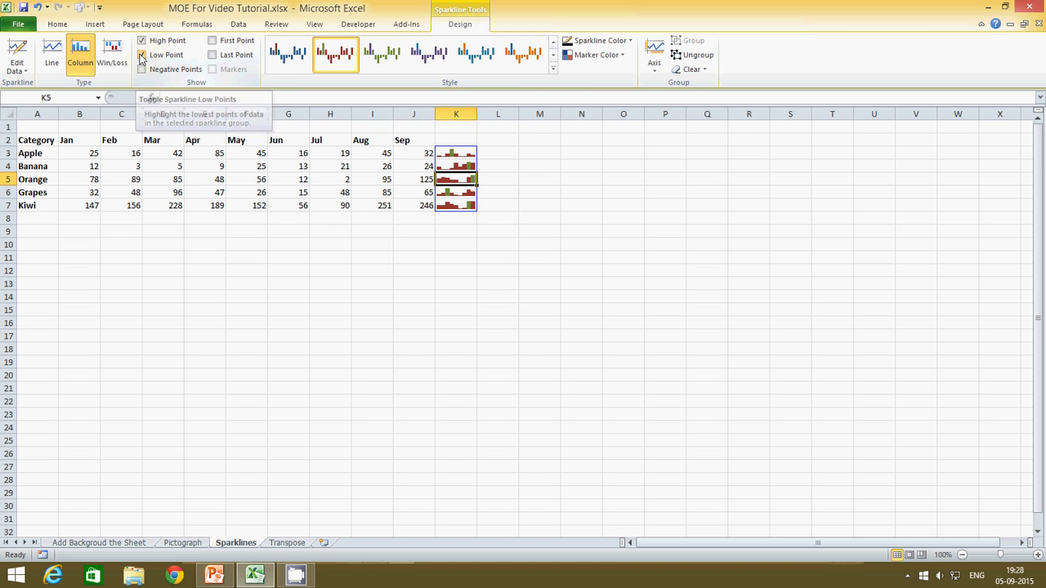
{"action": "left_click", "coordinate": [212, 41]}
{"action": "left_click", "coordinate": [211, 54]}
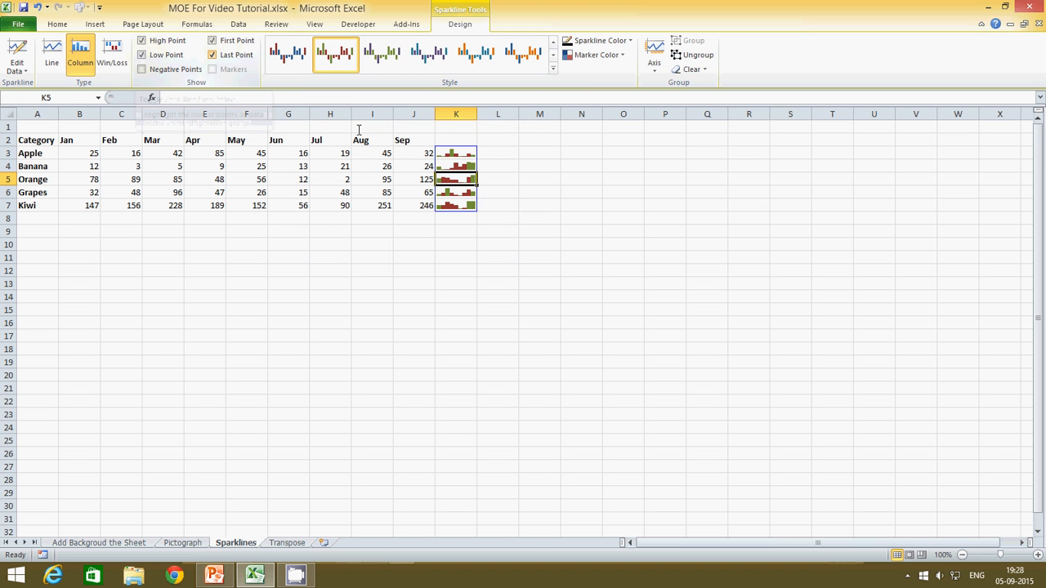
{"action": "left_click", "coordinate": [486, 58]}
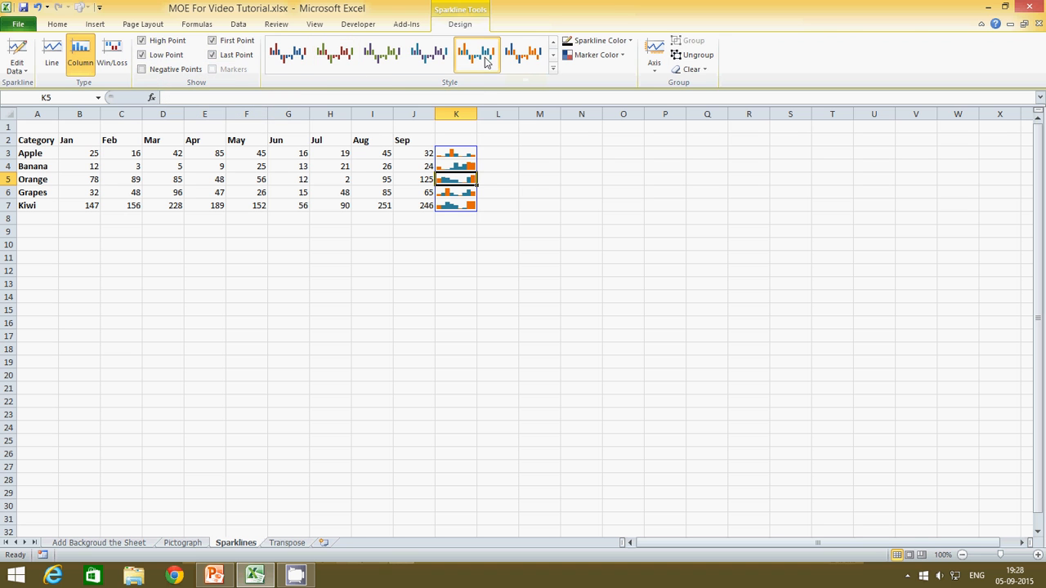
{"action": "left_click", "coordinate": [516, 191]}
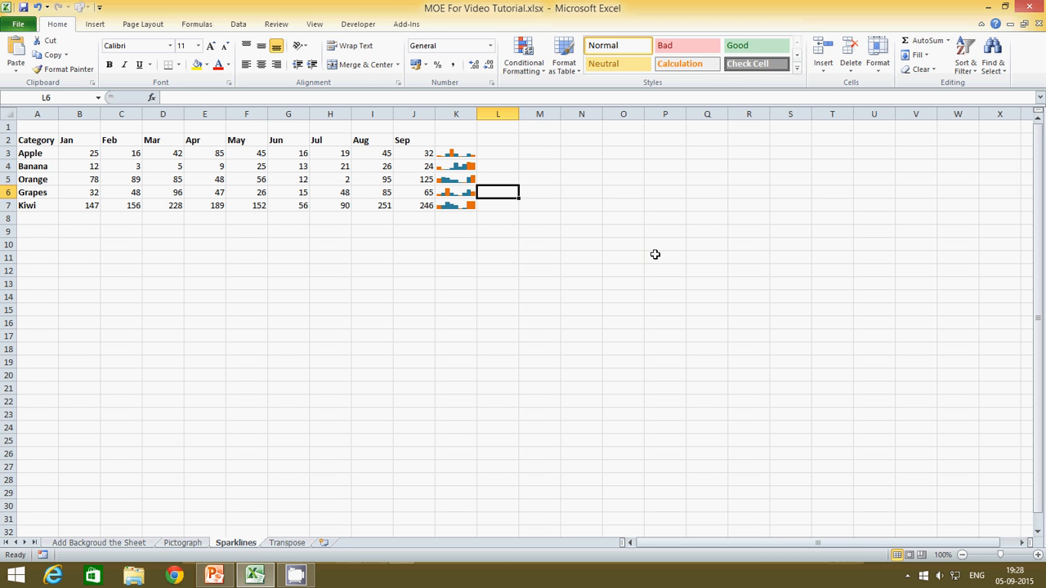
Step: Switch to the PowerPoint slide show, advance to the Transpose Data slide, and return to Excel
{"action": "key", "text": "alt+Tab"}
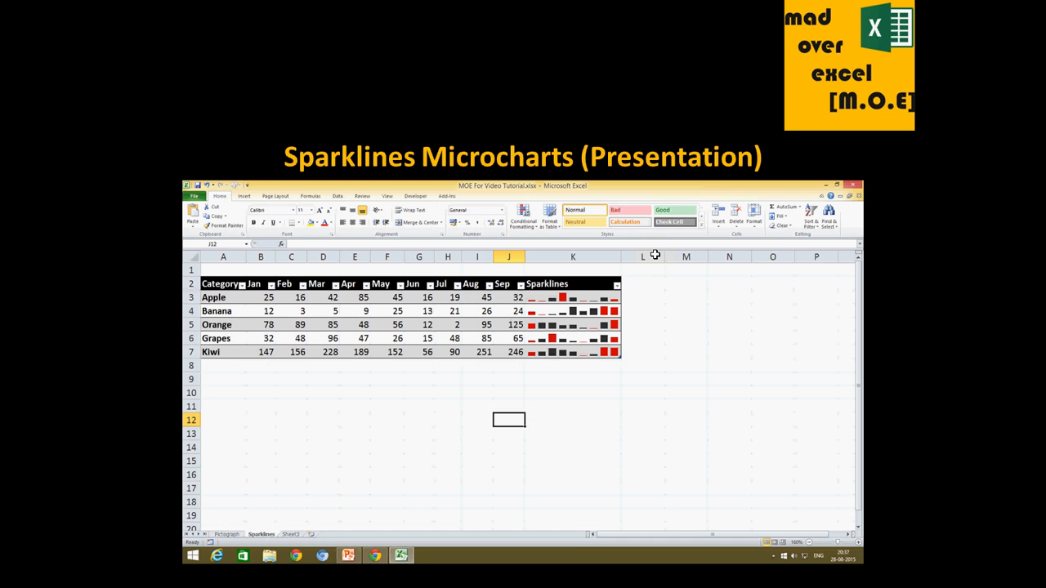
{"action": "key", "text": "Right"}
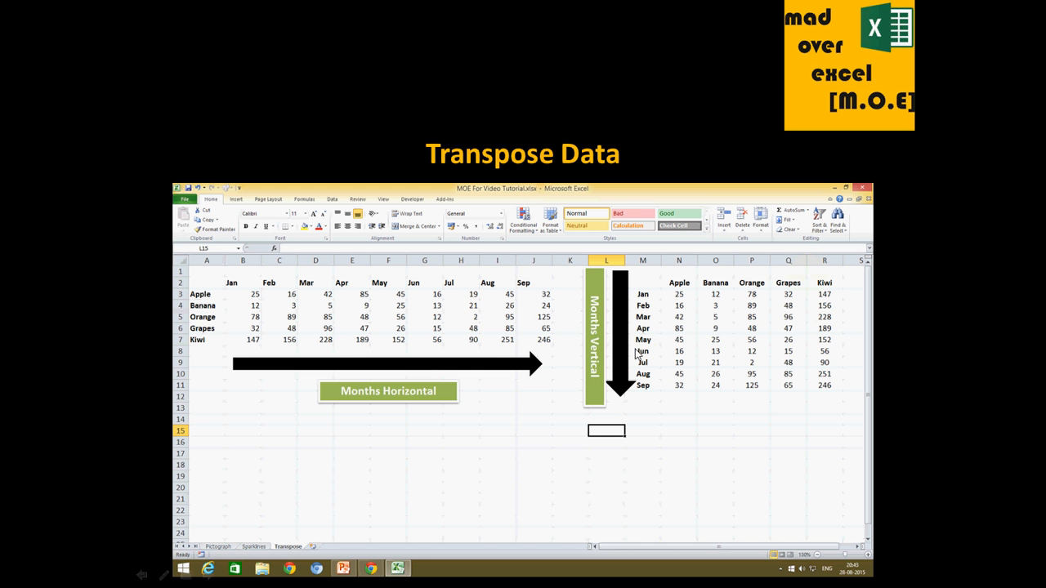
{"action": "key", "text": "alt+Tab"}
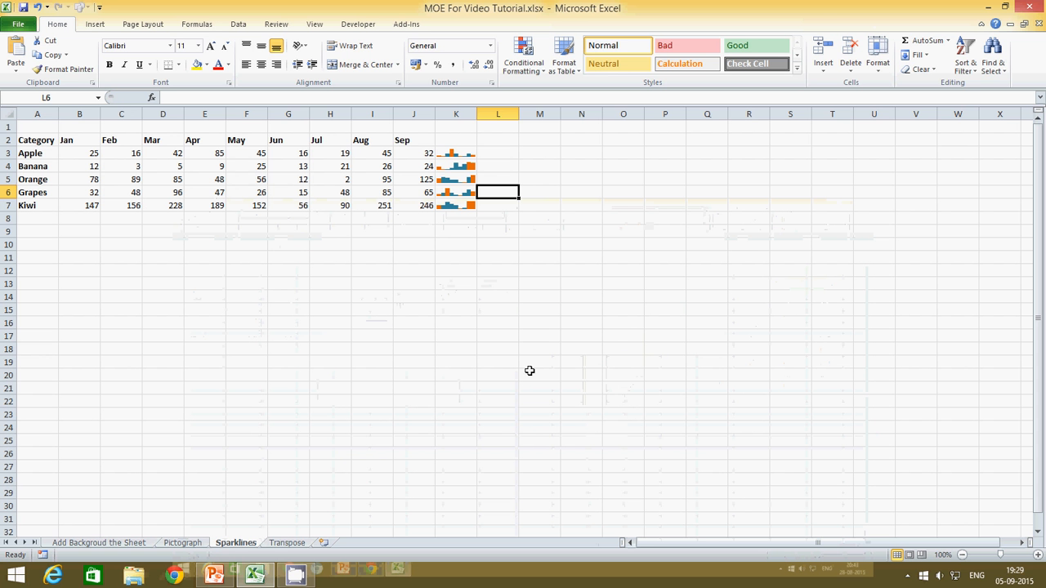
Step: Open the Transpose sheet and delete the Months Horizontal label and the horizontal arrow beneath the table
{"action": "left_click", "coordinate": [286, 543]}
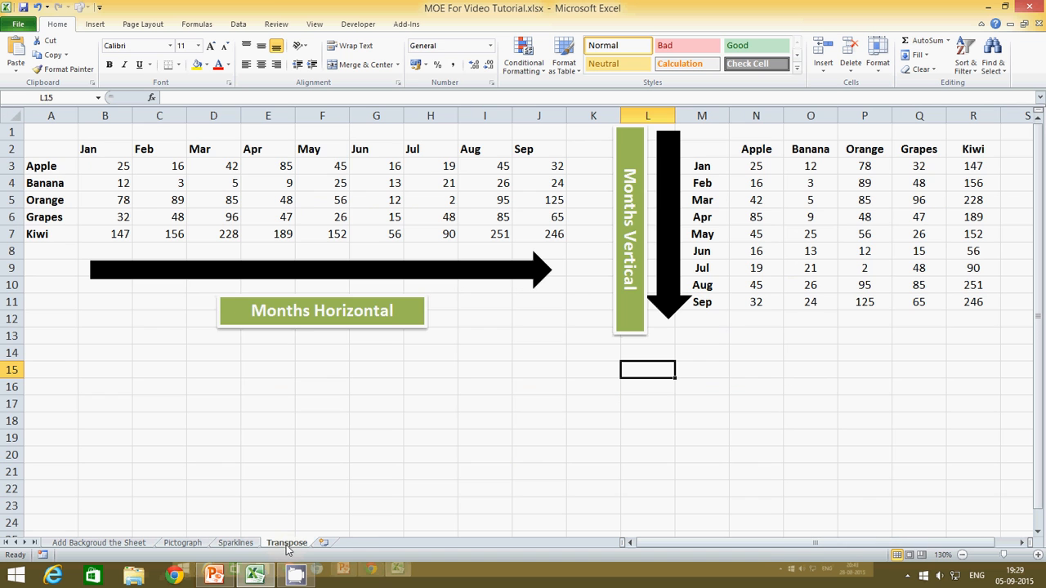
{"action": "left_click", "coordinate": [306, 325]}
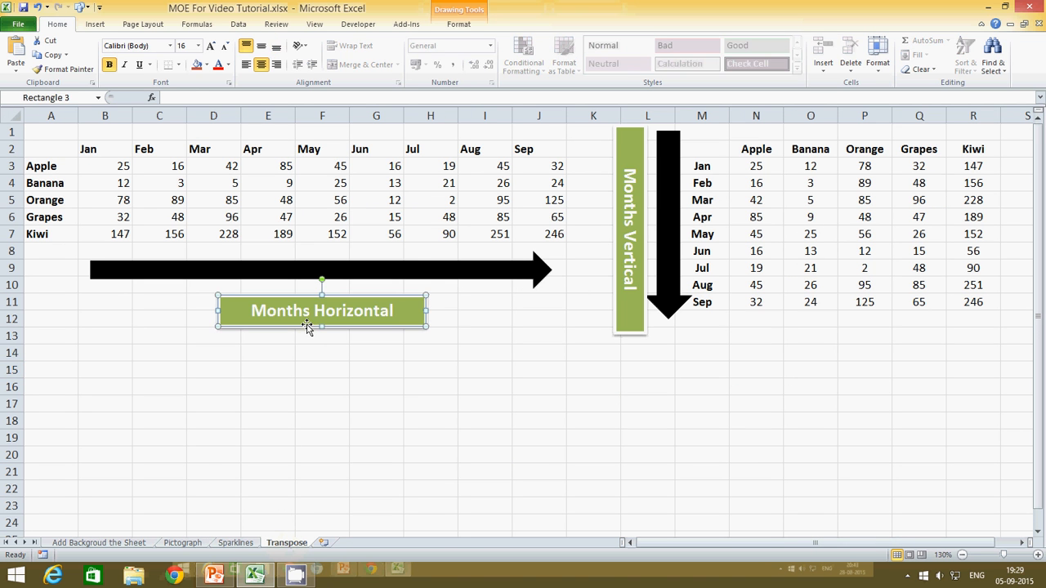
{"action": "key", "text": "Delete"}
{"action": "left_click", "coordinate": [385, 273]}
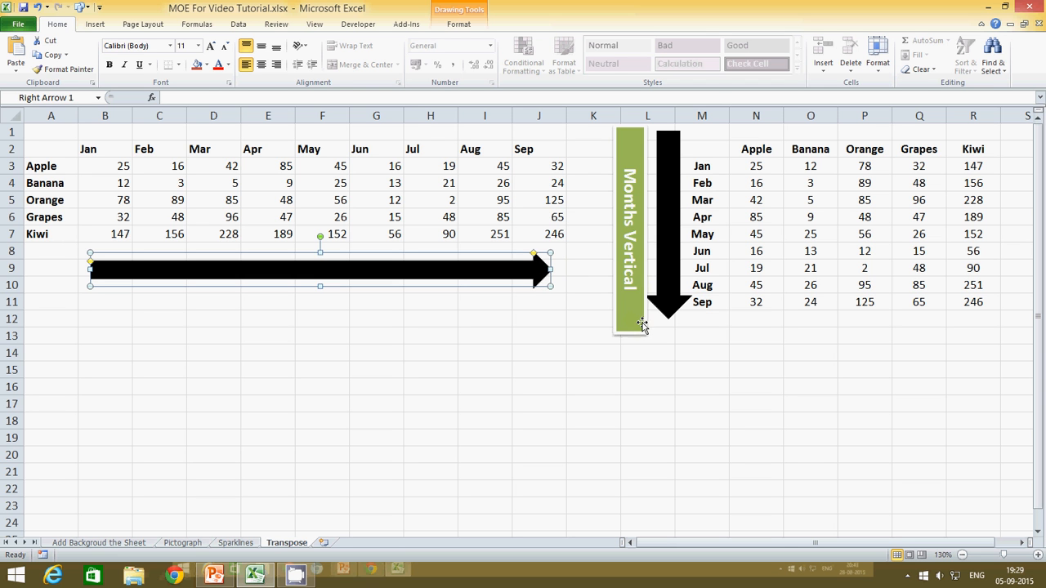
{"action": "key", "text": "Delete"}
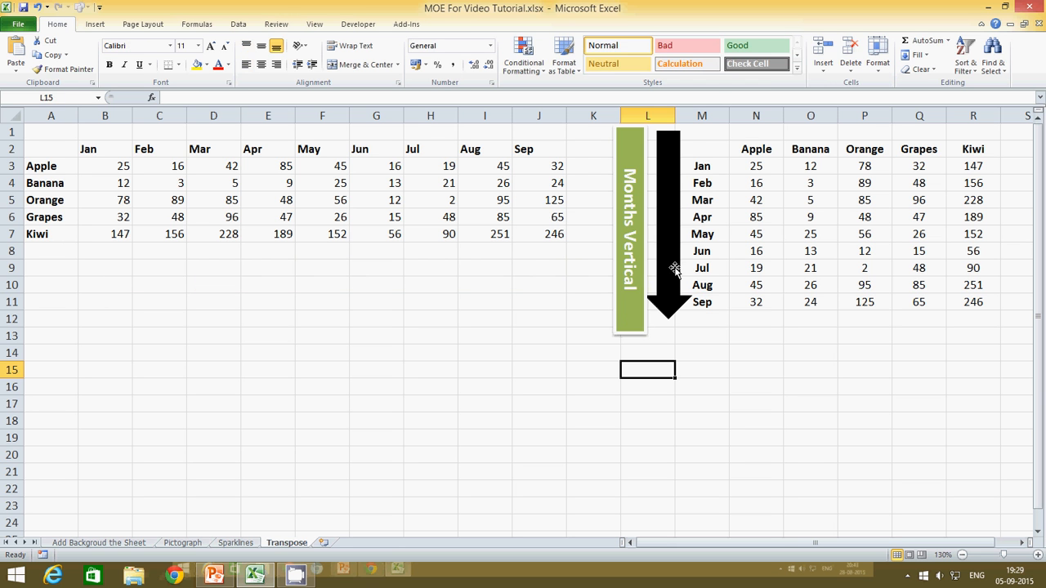
Step: Delete the Months Vertical label and its downward arrow from between the two tables
{"action": "left_click", "coordinate": [632, 269]}
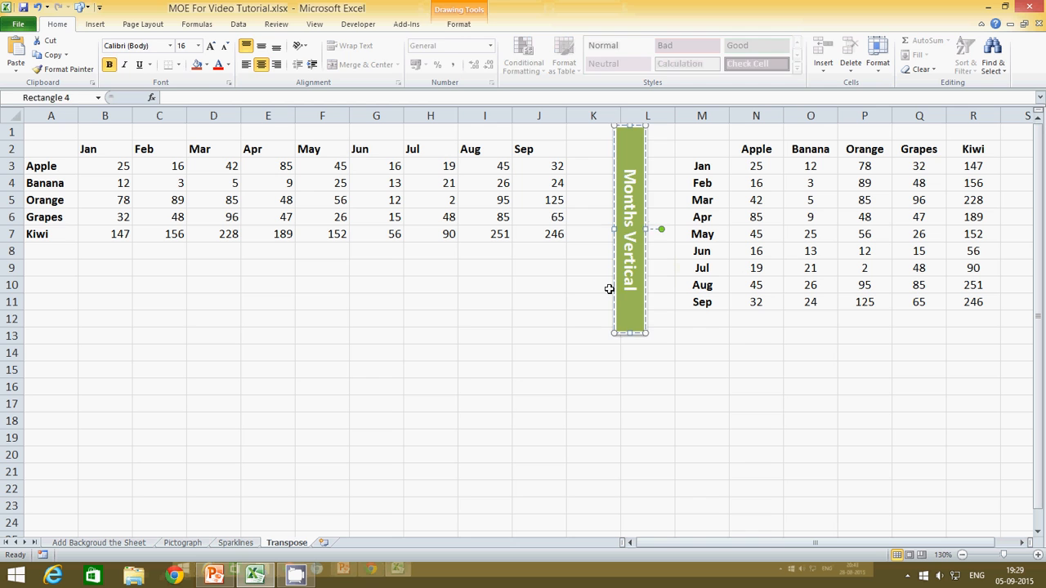
{"action": "left_click", "coordinate": [609, 289]}
{"action": "left_click", "coordinate": [616, 292]}
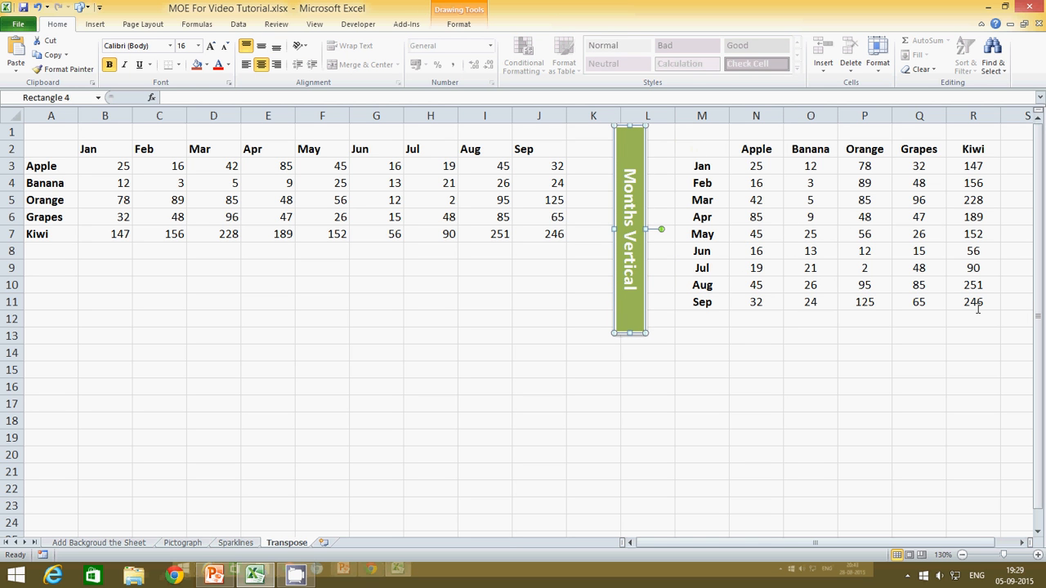
{"action": "key", "text": "Delete"}
Step: Clear the existing transposed table from M2:R11
{"action": "left_click_drag", "start_coordinate": [980, 304], "coordinate": [699, 146]}
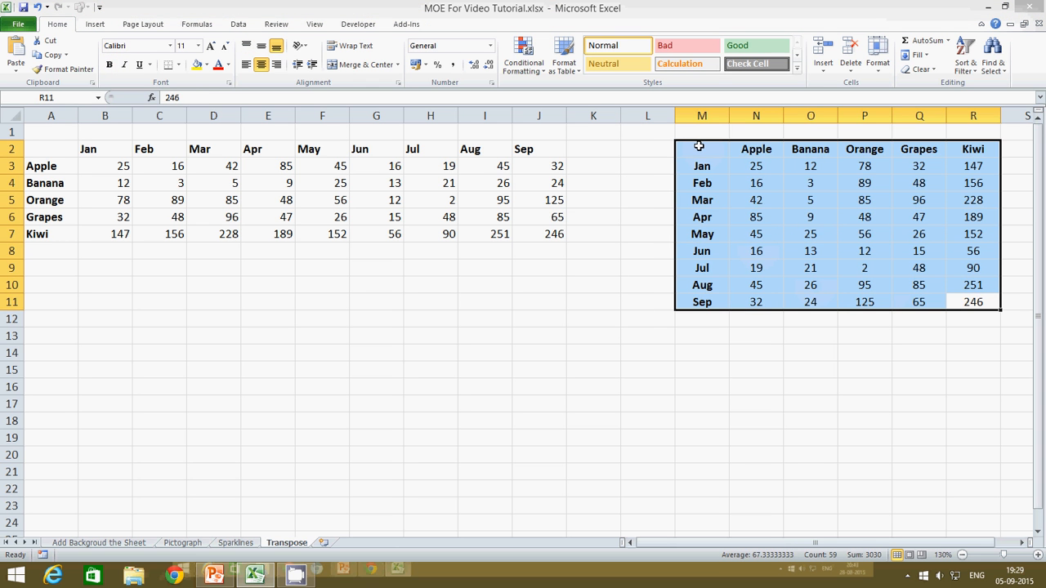
{"action": "key", "text": "Delete"}
{"action": "left_click", "coordinate": [305, 280]}
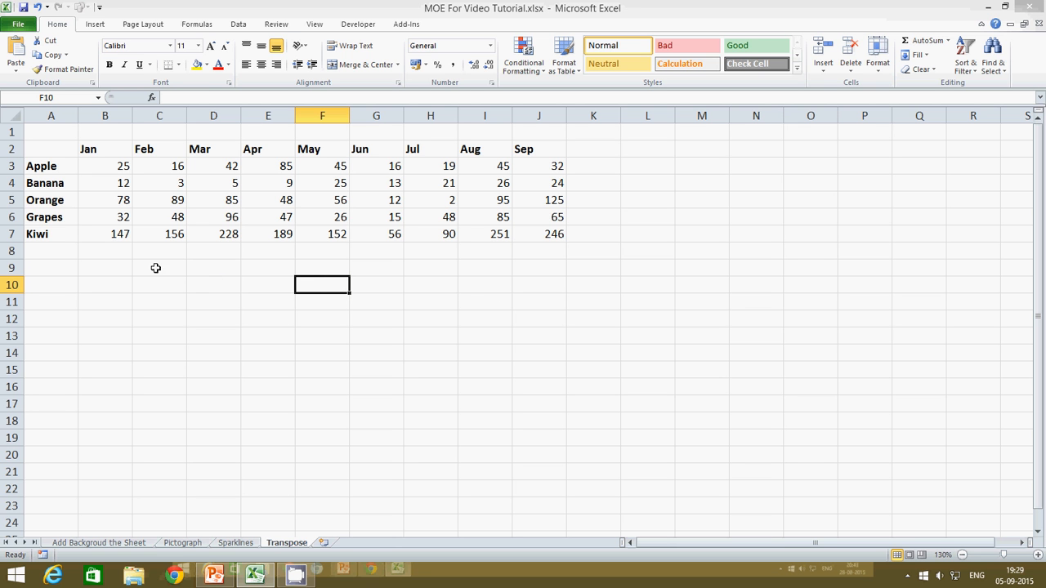
Step: Copy the monthly fruit table in A2:J7, including its month and fruit headers
{"action": "left_click_drag", "start_coordinate": [44, 150], "coordinate": [529, 226]}
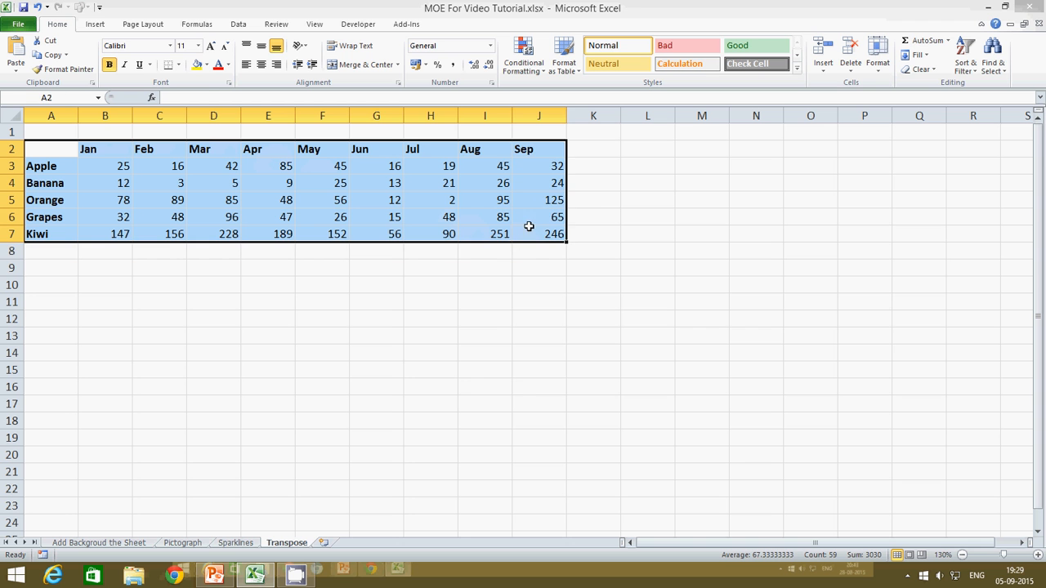
{"action": "right_click", "coordinate": [467, 181]}
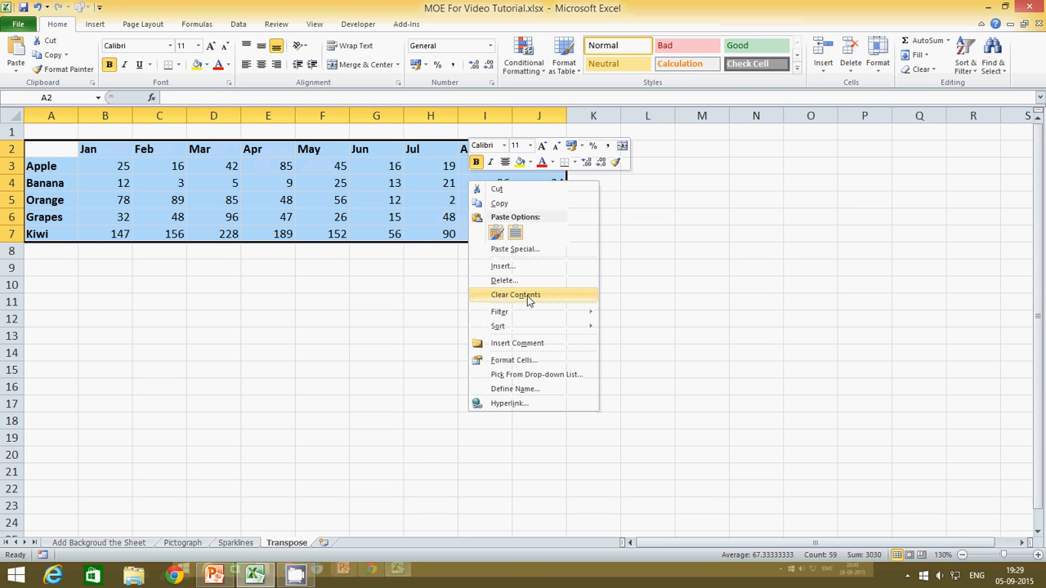
{"action": "left_click", "coordinate": [513, 203]}
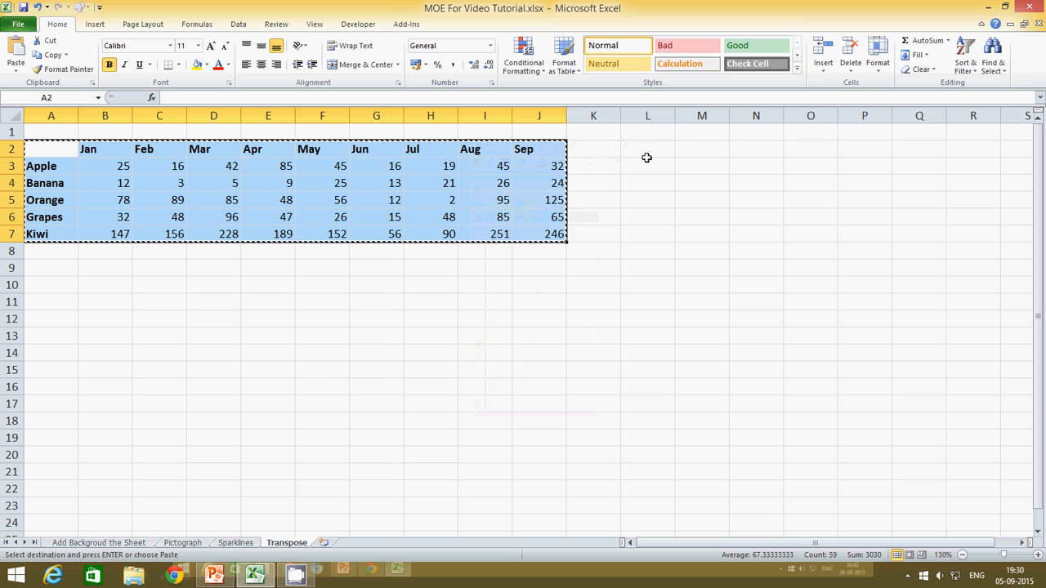
Step: Paste the copied table at M2 with Paste Special, using Values and Transpose
{"action": "left_click", "coordinate": [693, 148]}
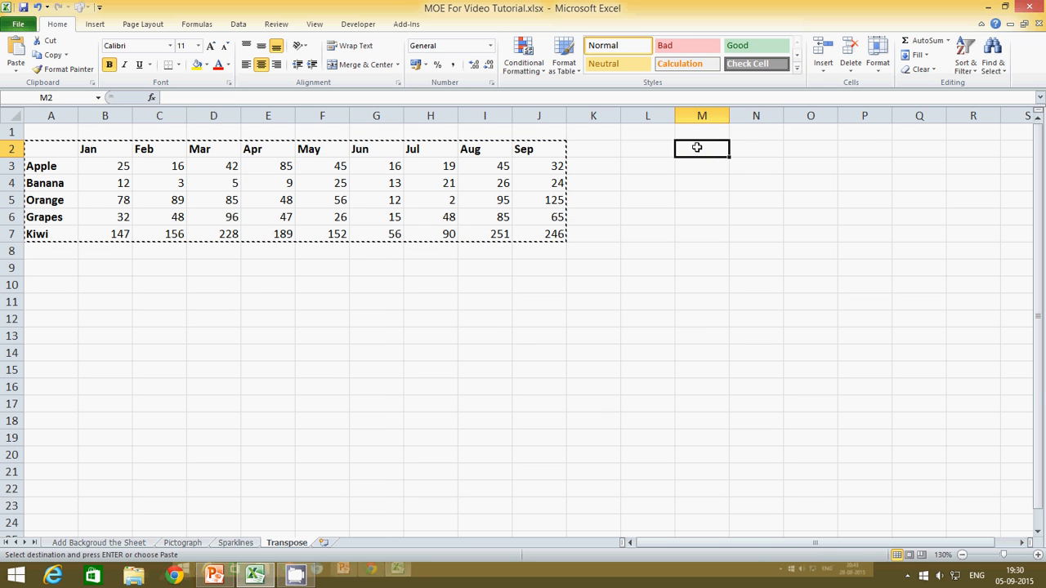
{"action": "right_click", "coordinate": [697, 148]}
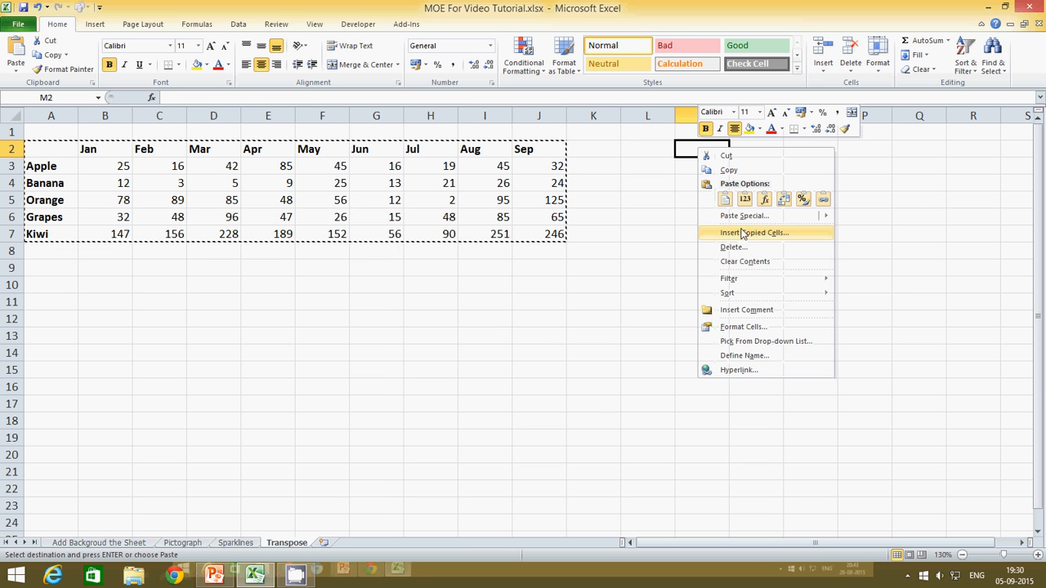
{"action": "mouse_move", "coordinate": [745, 219]}
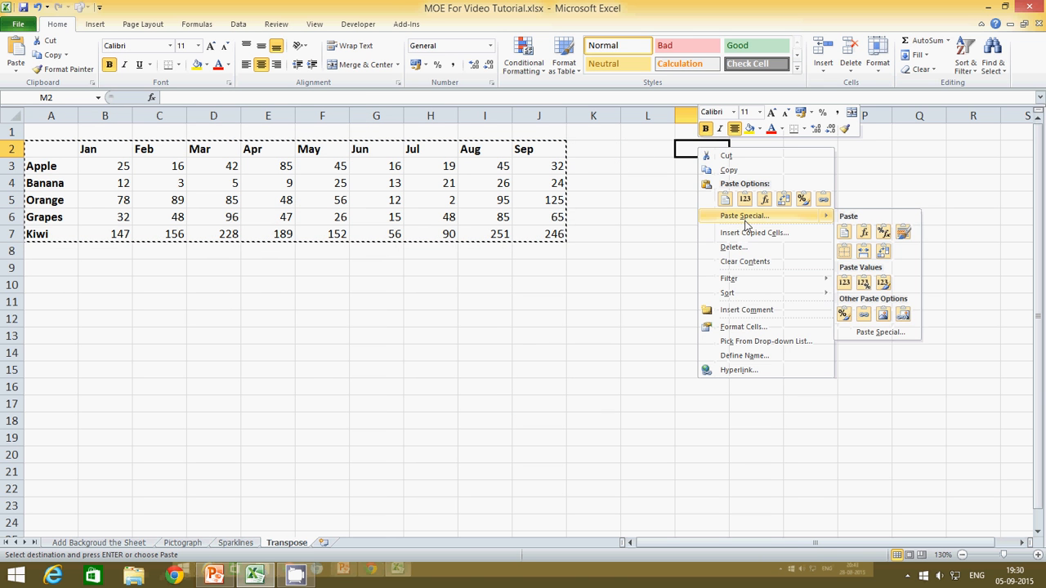
{"action": "left_click", "coordinate": [746, 217]}
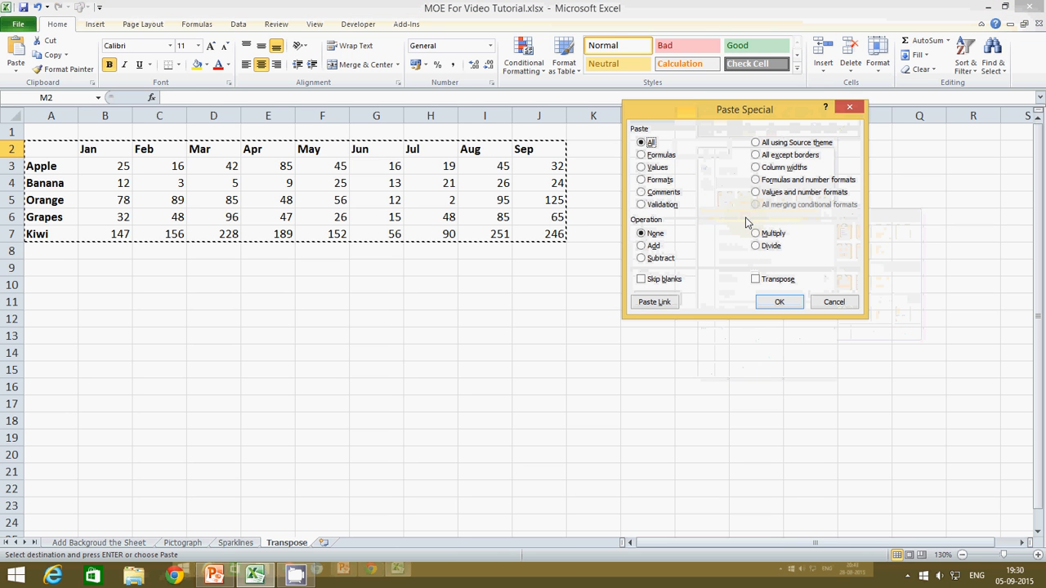
{"action": "left_click", "coordinate": [642, 169]}
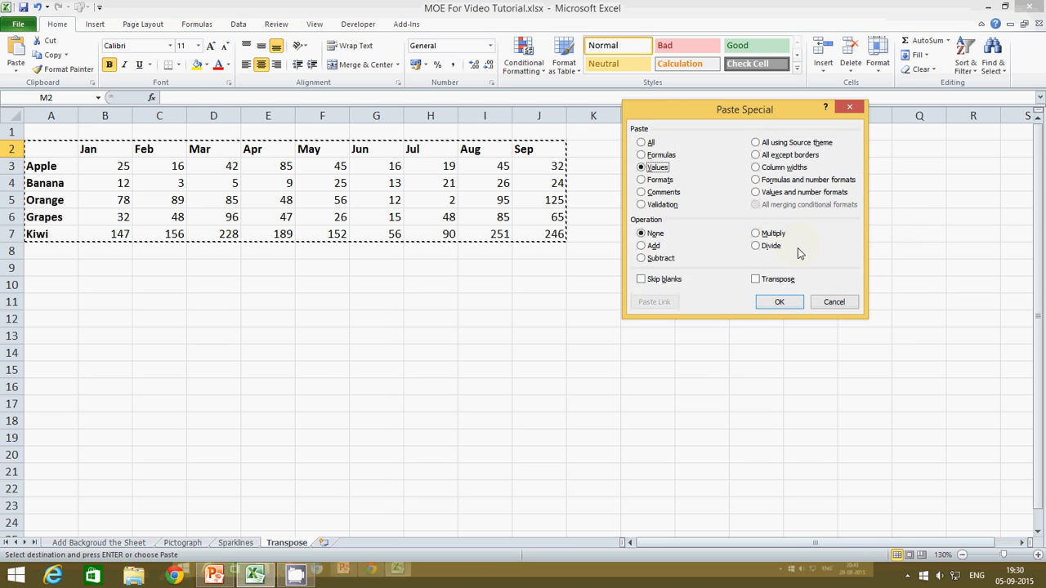
{"action": "left_click", "coordinate": [756, 280]}
{"action": "left_click", "coordinate": [778, 302]}
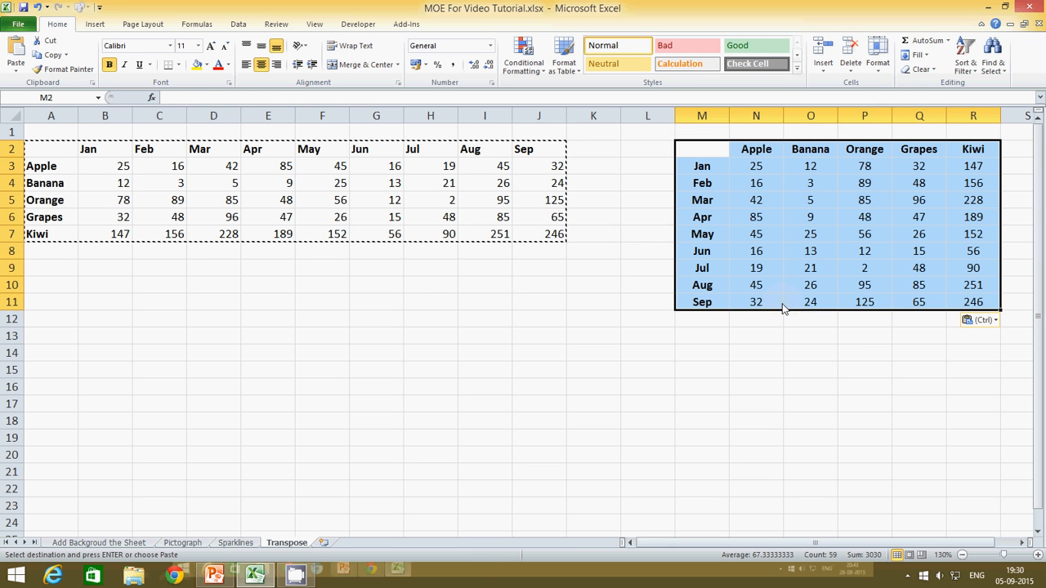
{"action": "left_click", "coordinate": [764, 336]}
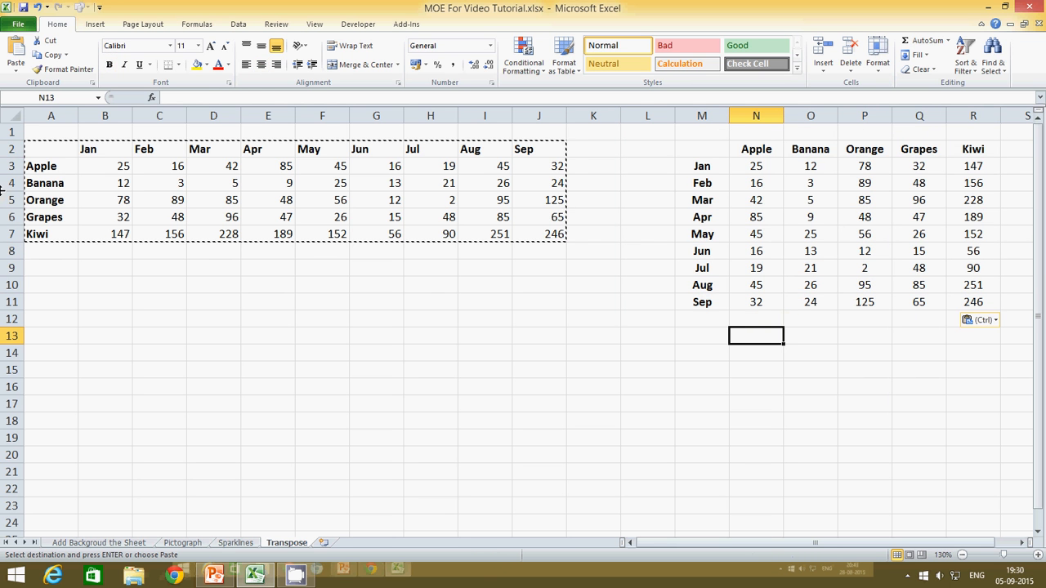
Step: Compare the fruit and month headers of the original table with those of the transposed table by selecting each range
{"action": "left_click_drag", "start_coordinate": [33, 166], "coordinate": [23, 241]}
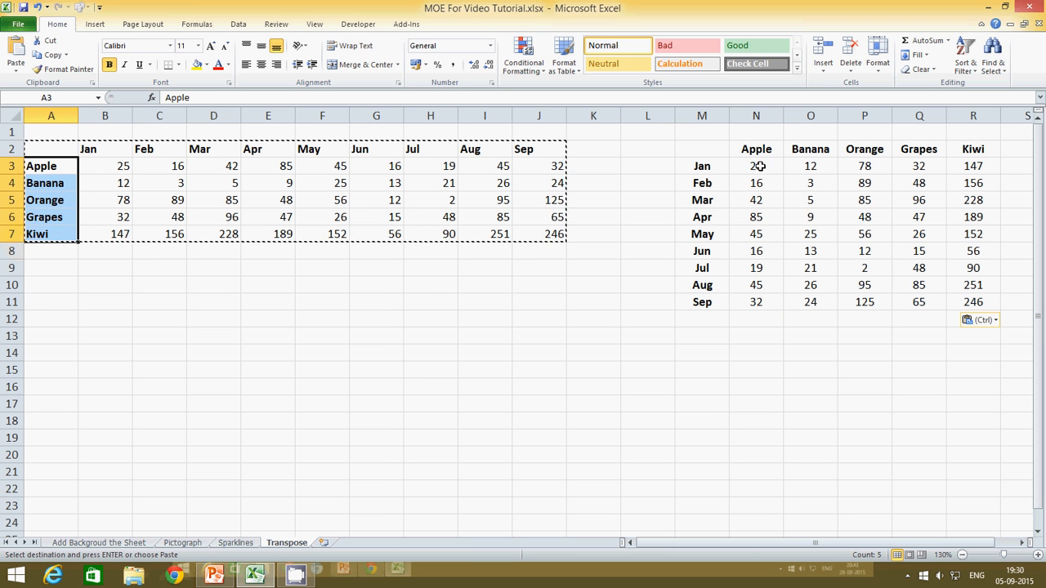
{"action": "left_click_drag", "start_coordinate": [750, 148], "coordinate": [968, 147]}
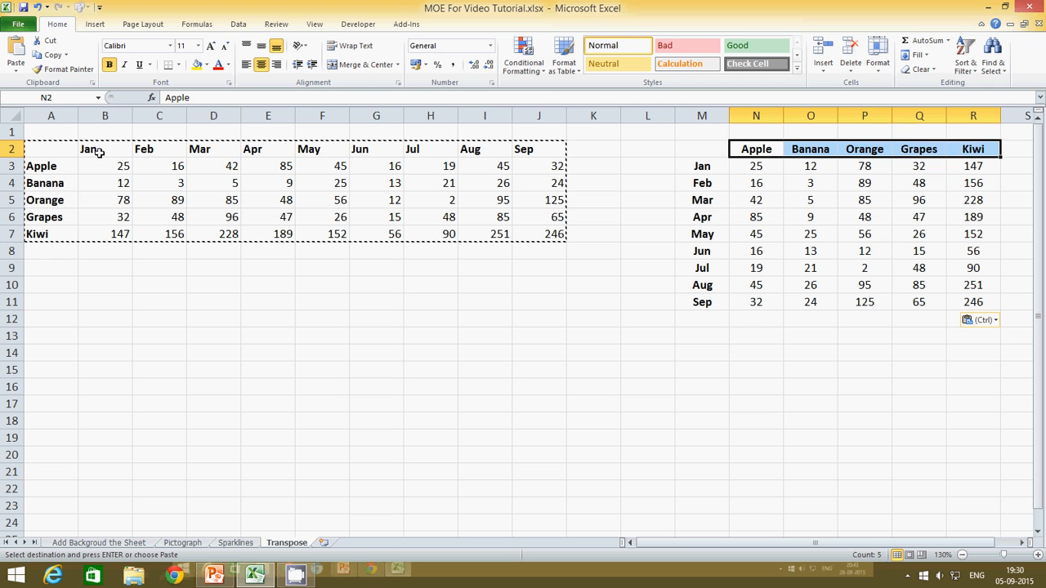
{"action": "left_click_drag", "start_coordinate": [98, 149], "coordinate": [554, 156]}
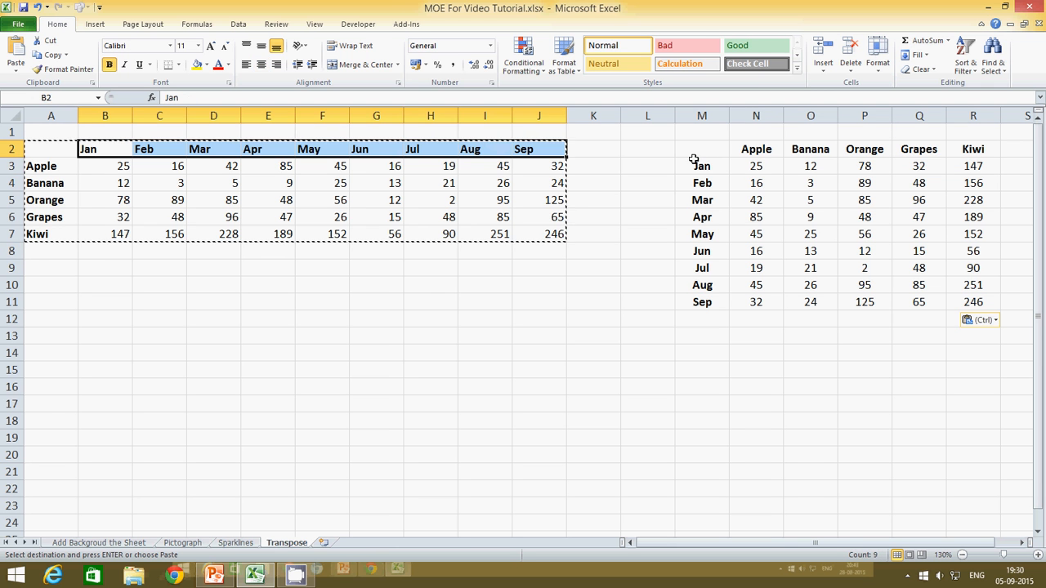
{"action": "left_click_drag", "start_coordinate": [693, 160], "coordinate": [703, 304]}
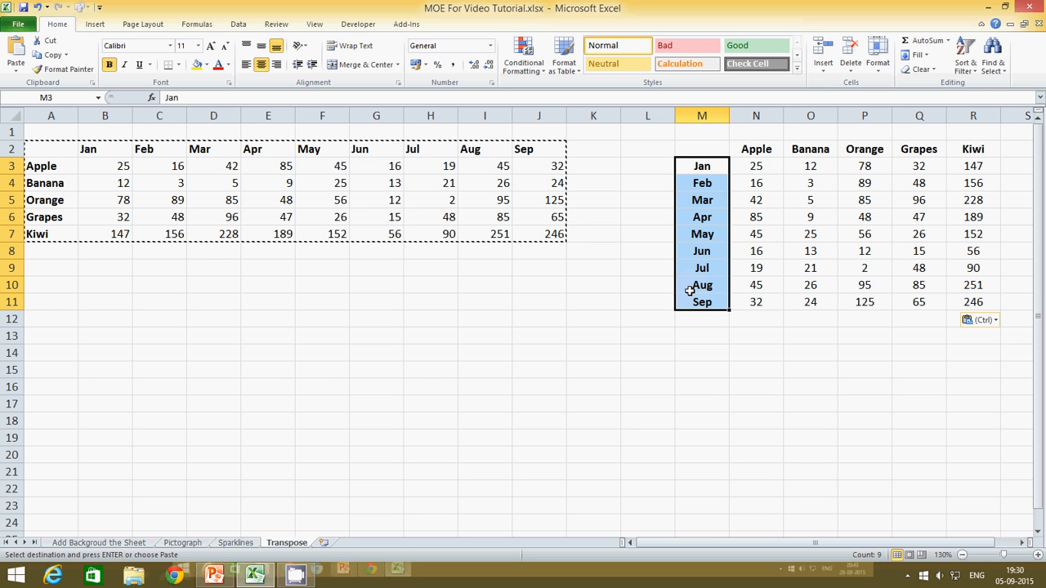
Step: Switch to the PowerPoint slide show, advance to the closing thank-you slide and reveal all its text
{"action": "key", "text": "alt+Tab"}
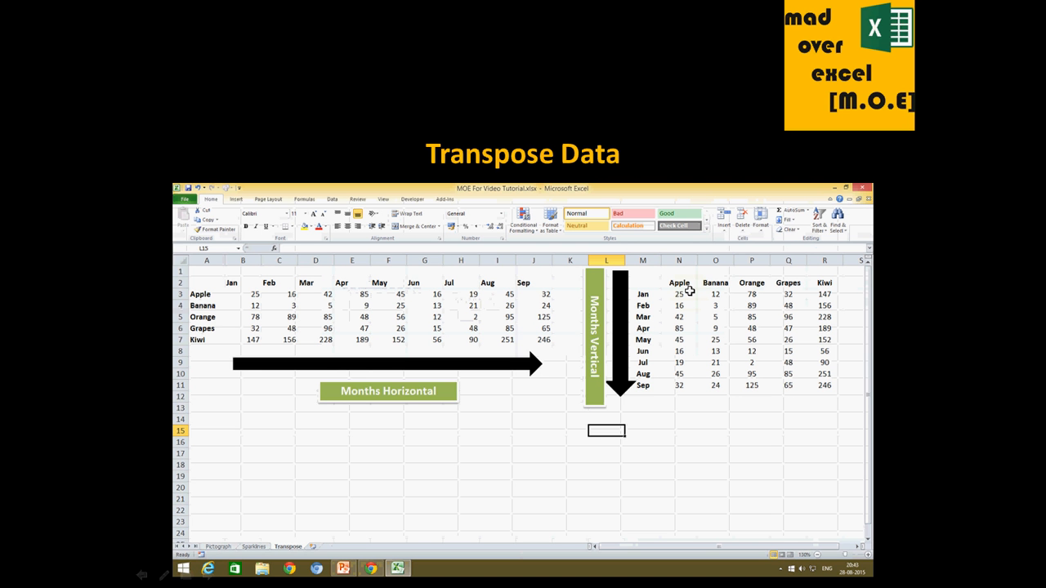
{"action": "left_click", "coordinate": [689, 291]}
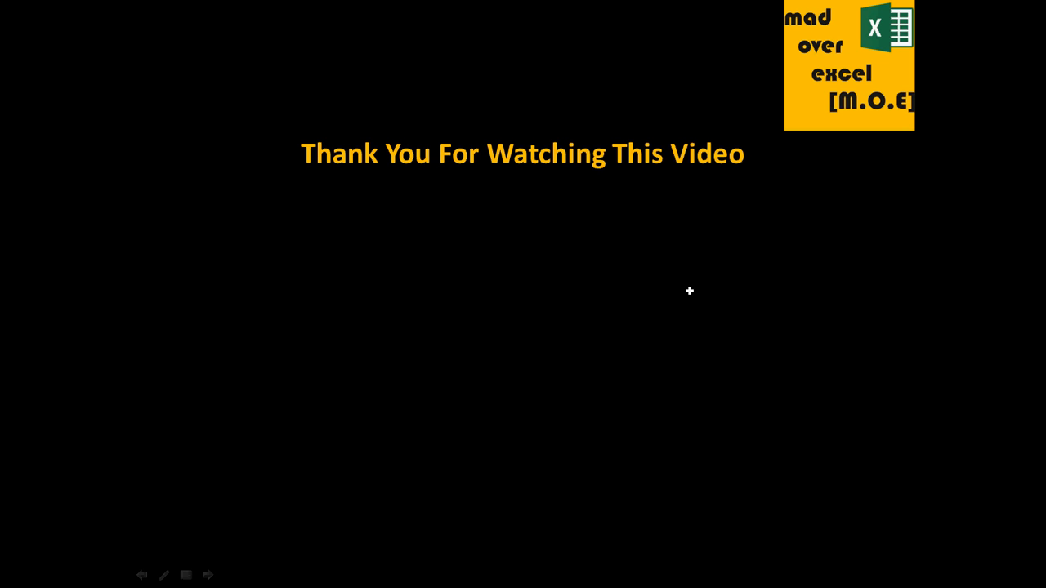
{"action": "left_click", "coordinate": [689, 291]}
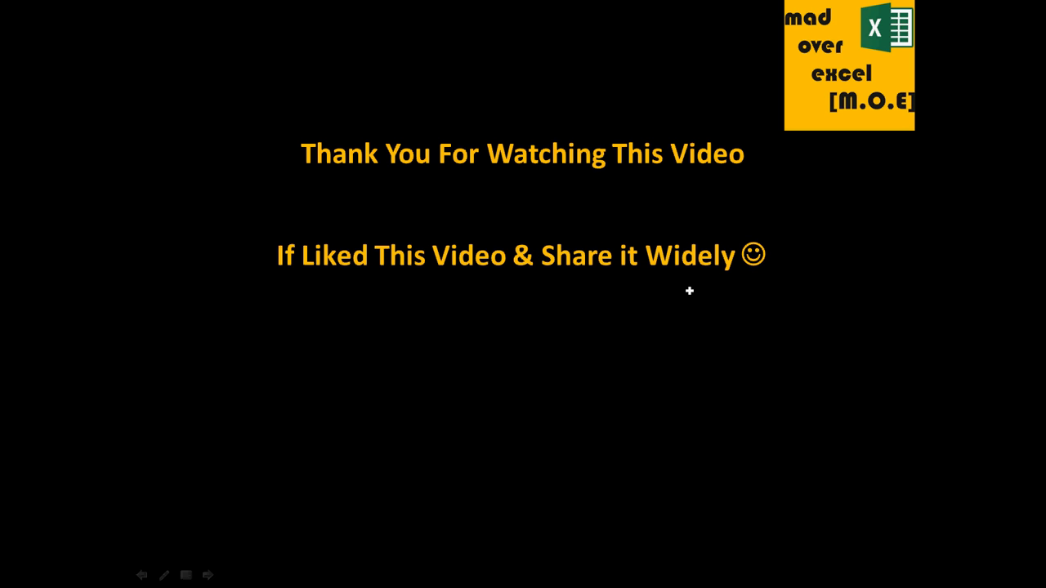
{"action": "left_click", "coordinate": [689, 291]}
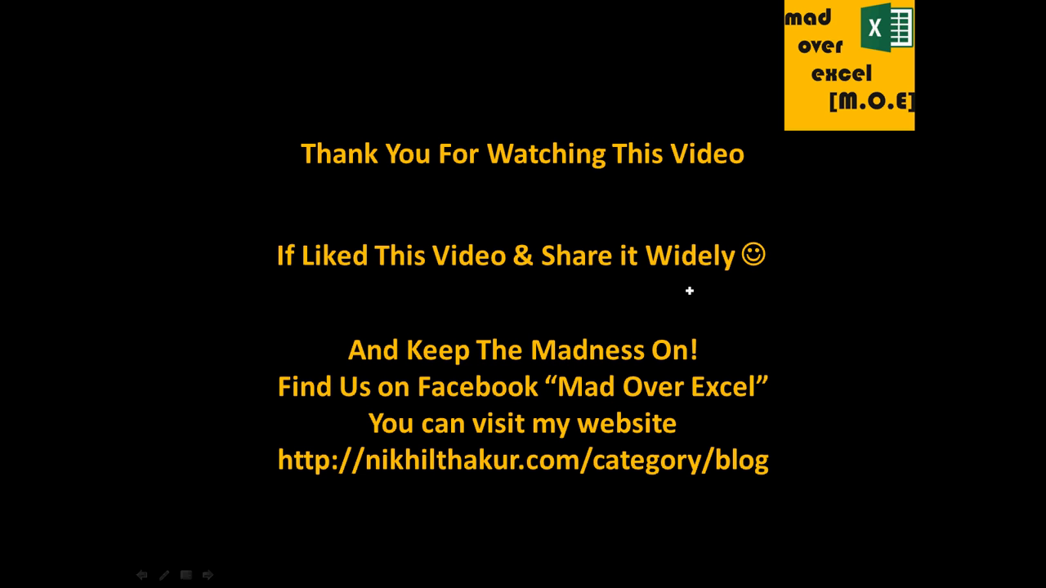